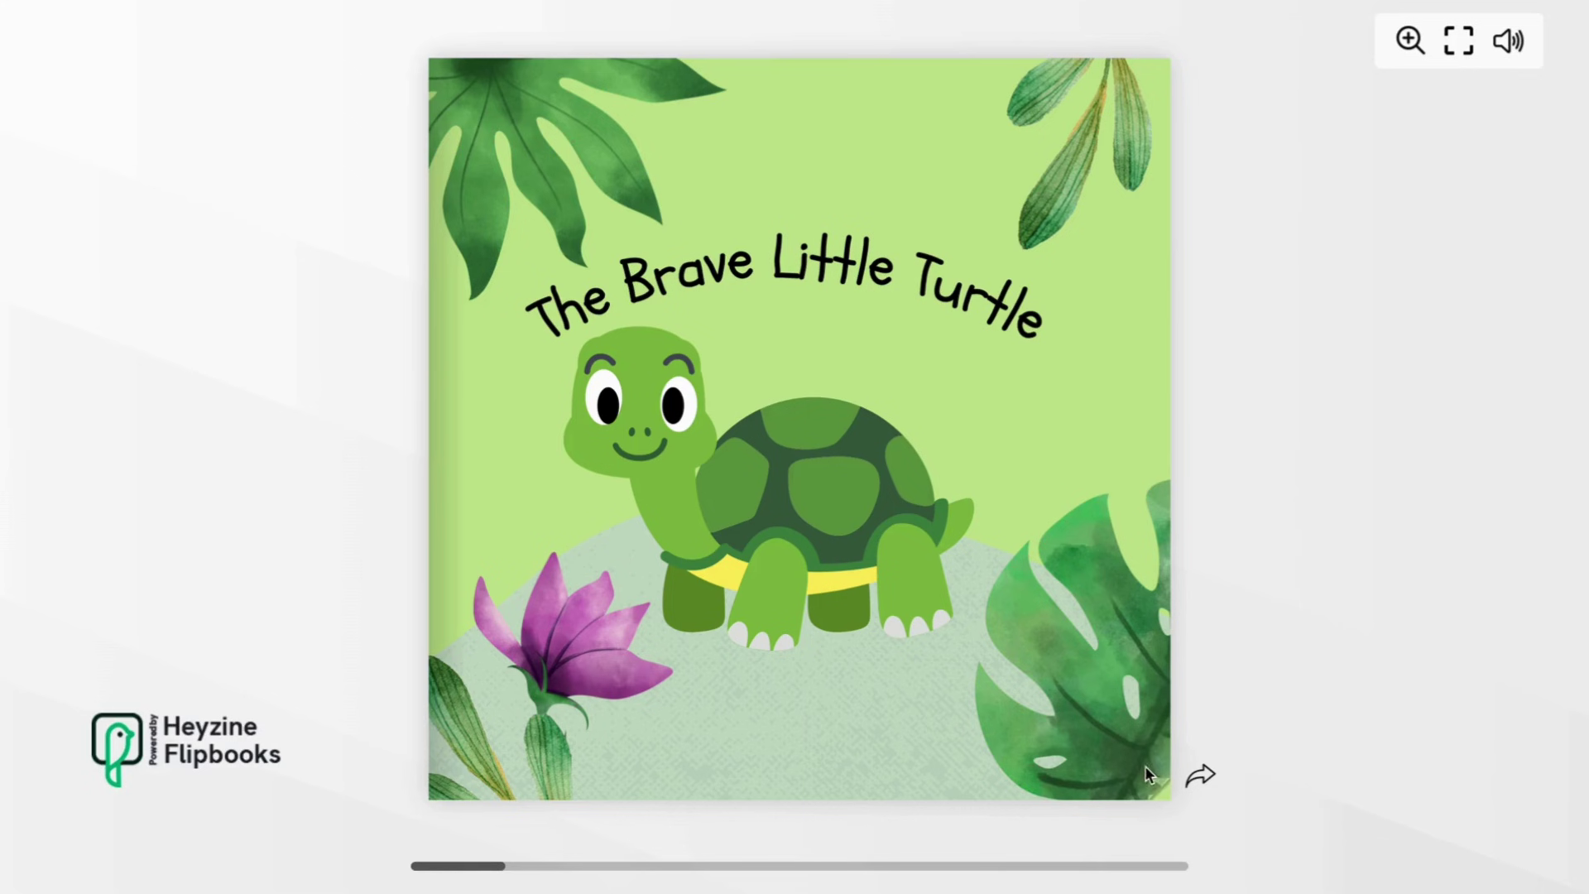
# Flip the Heyzine turtle flipbook from its cover through each spread to the last page
pyautogui.click(1160, 782)
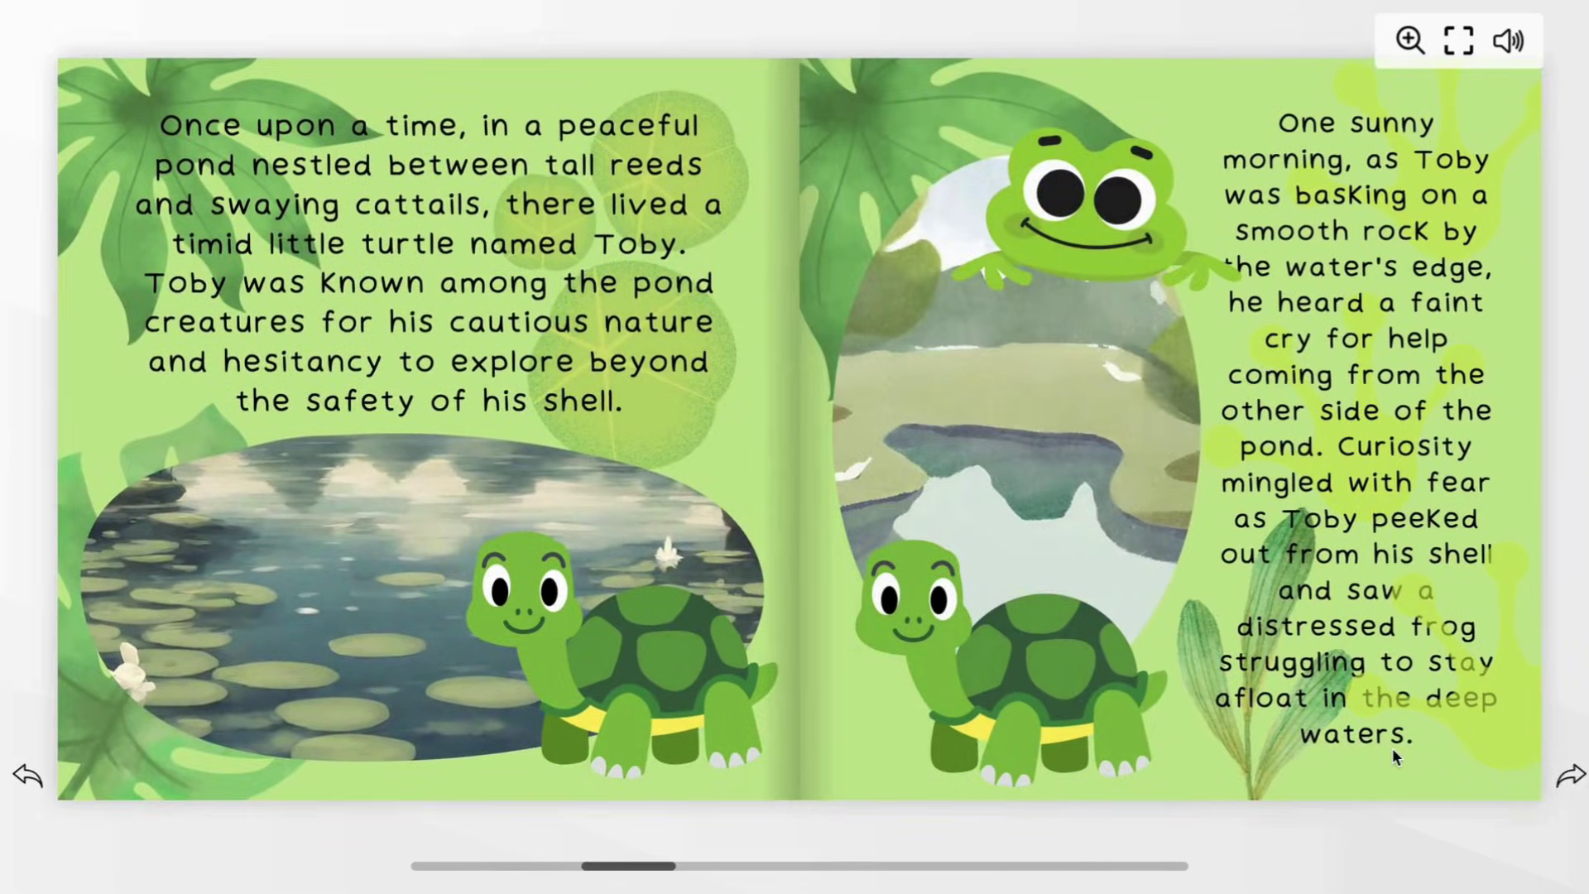
pyautogui.click(1513, 780)
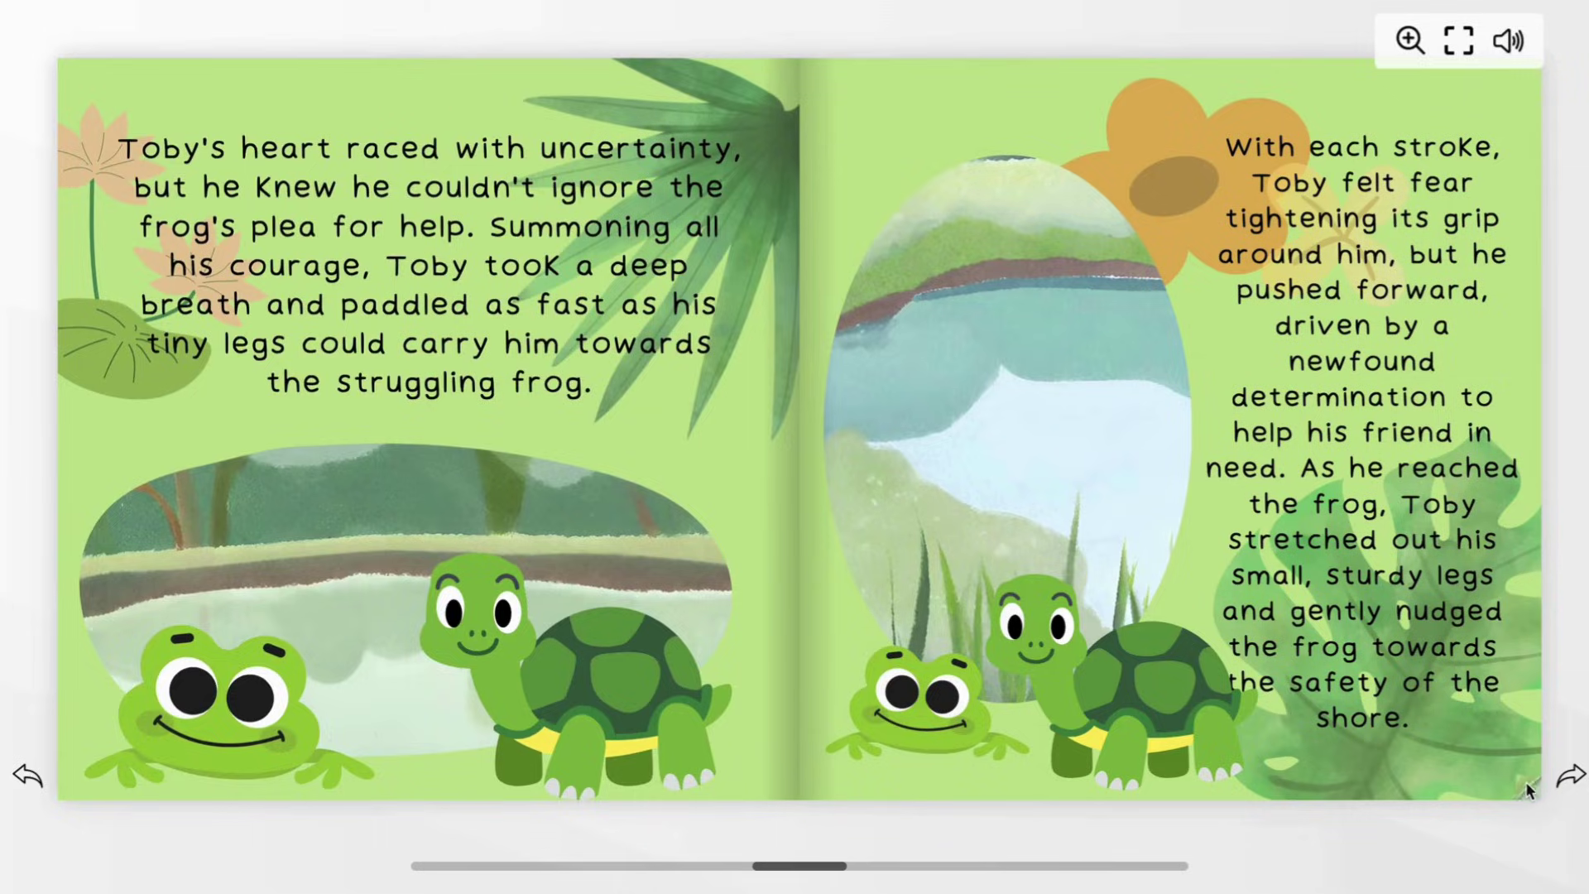
pyautogui.click(1527, 783)
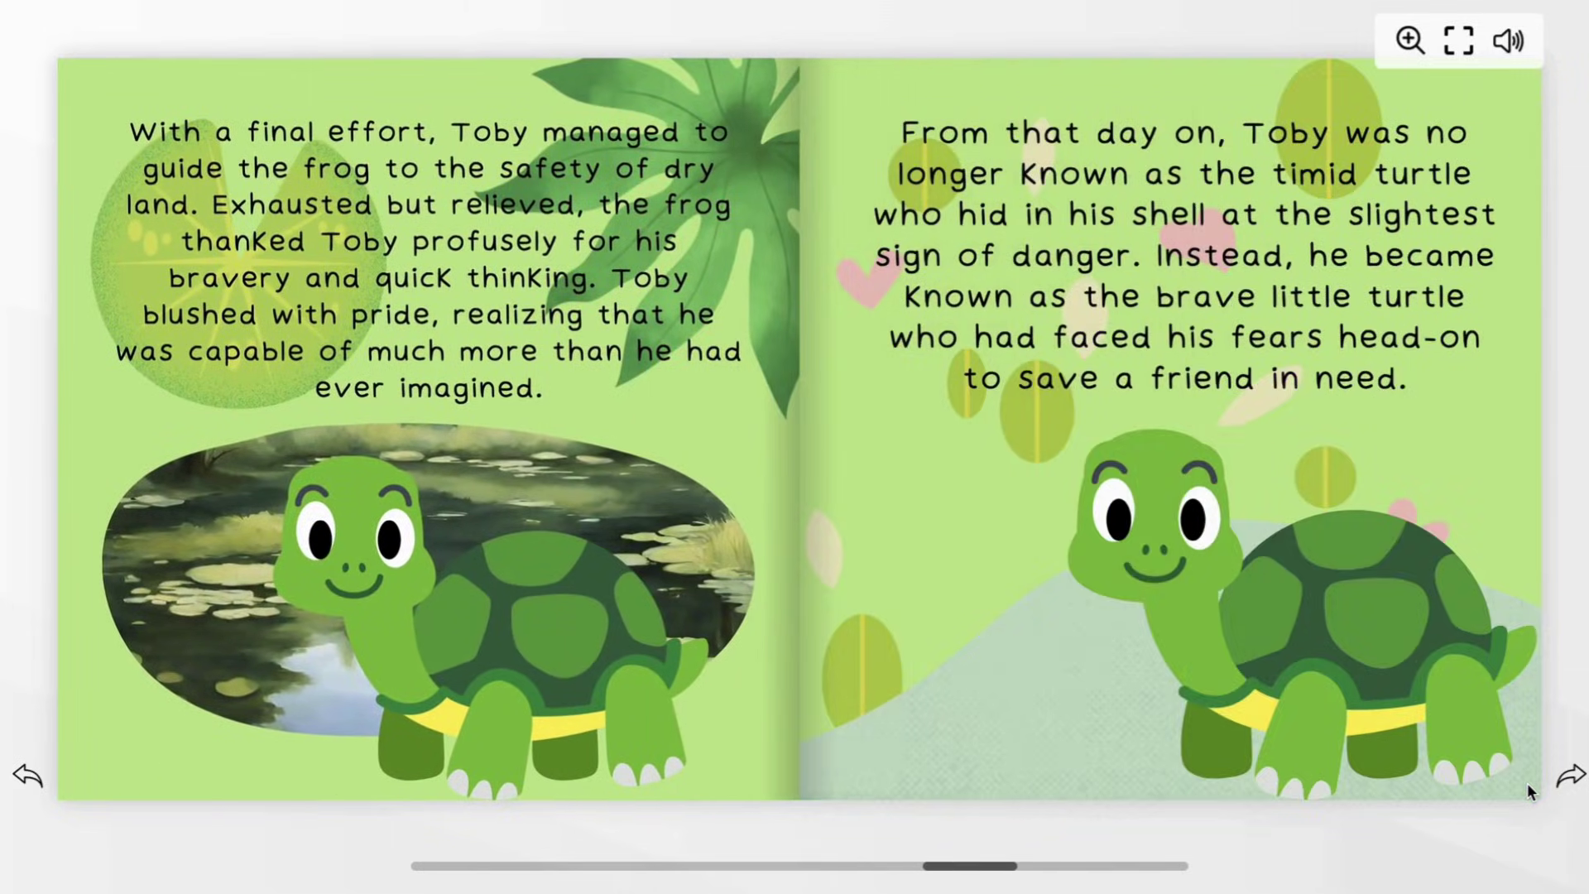
pyautogui.click(1536, 785)
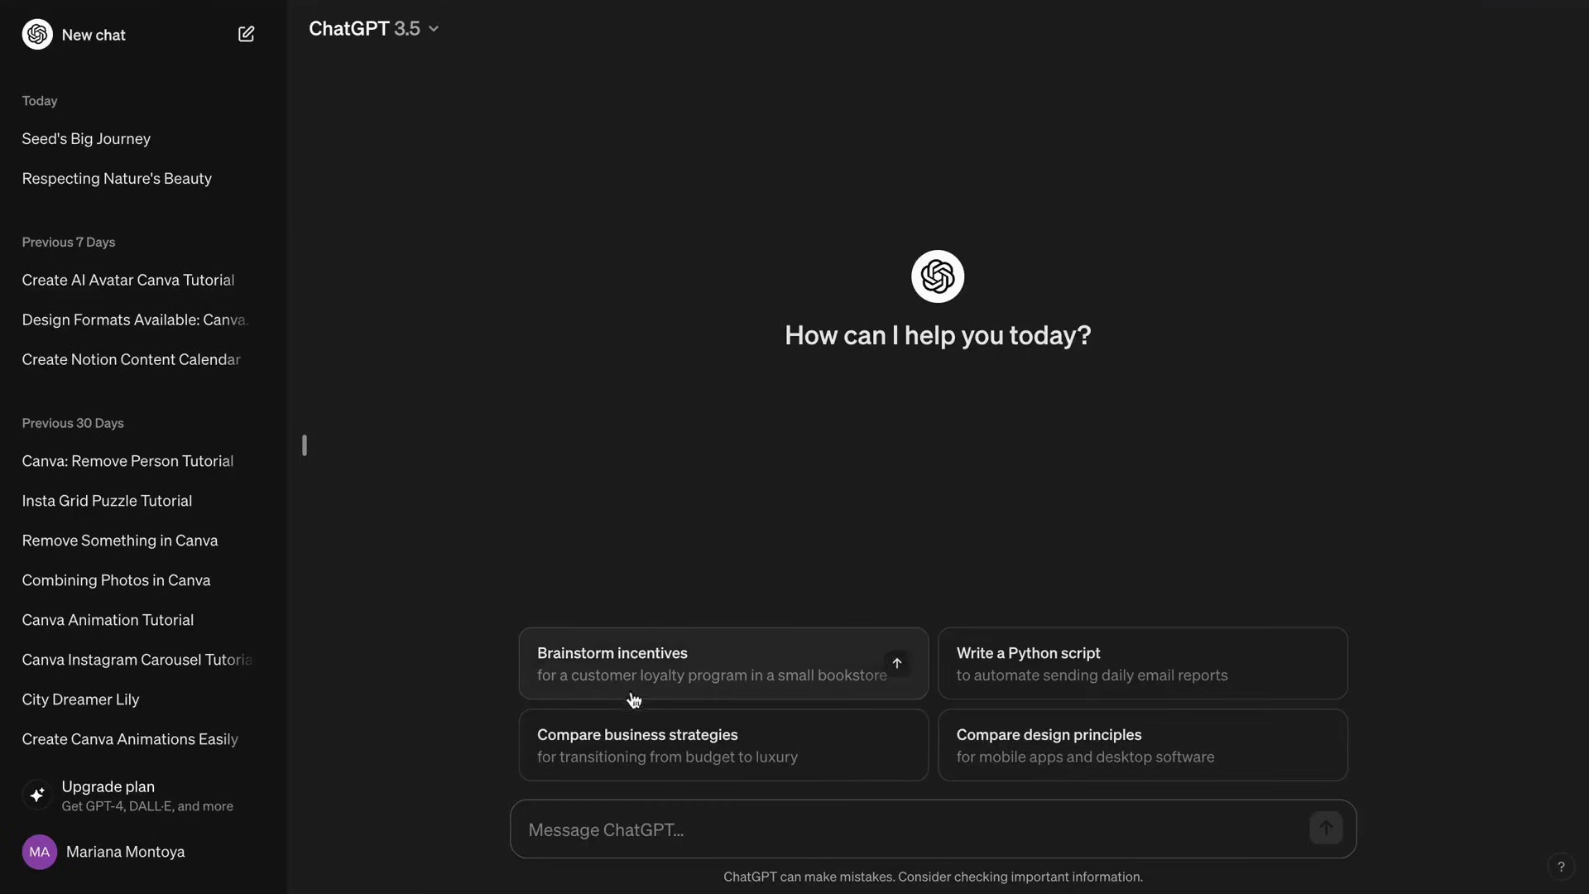
# Ask ChatGPT for a children's story with a lesson and select the generated turtle story text
pyautogui.write('write a very useful story for children with some lesoon they can learn from:')
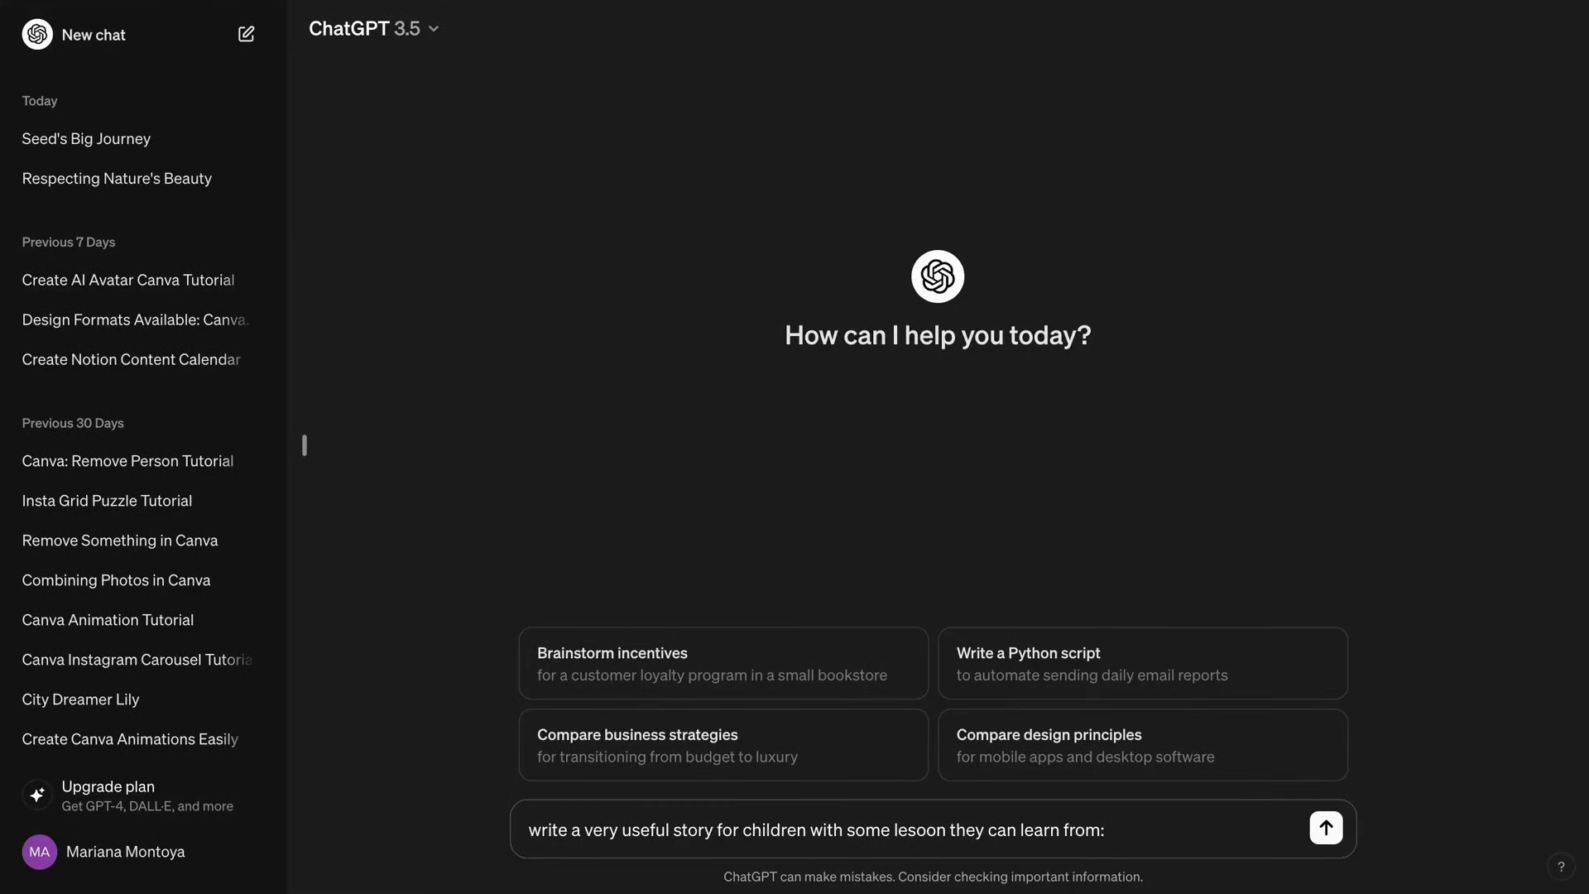
pyautogui.press('Return')
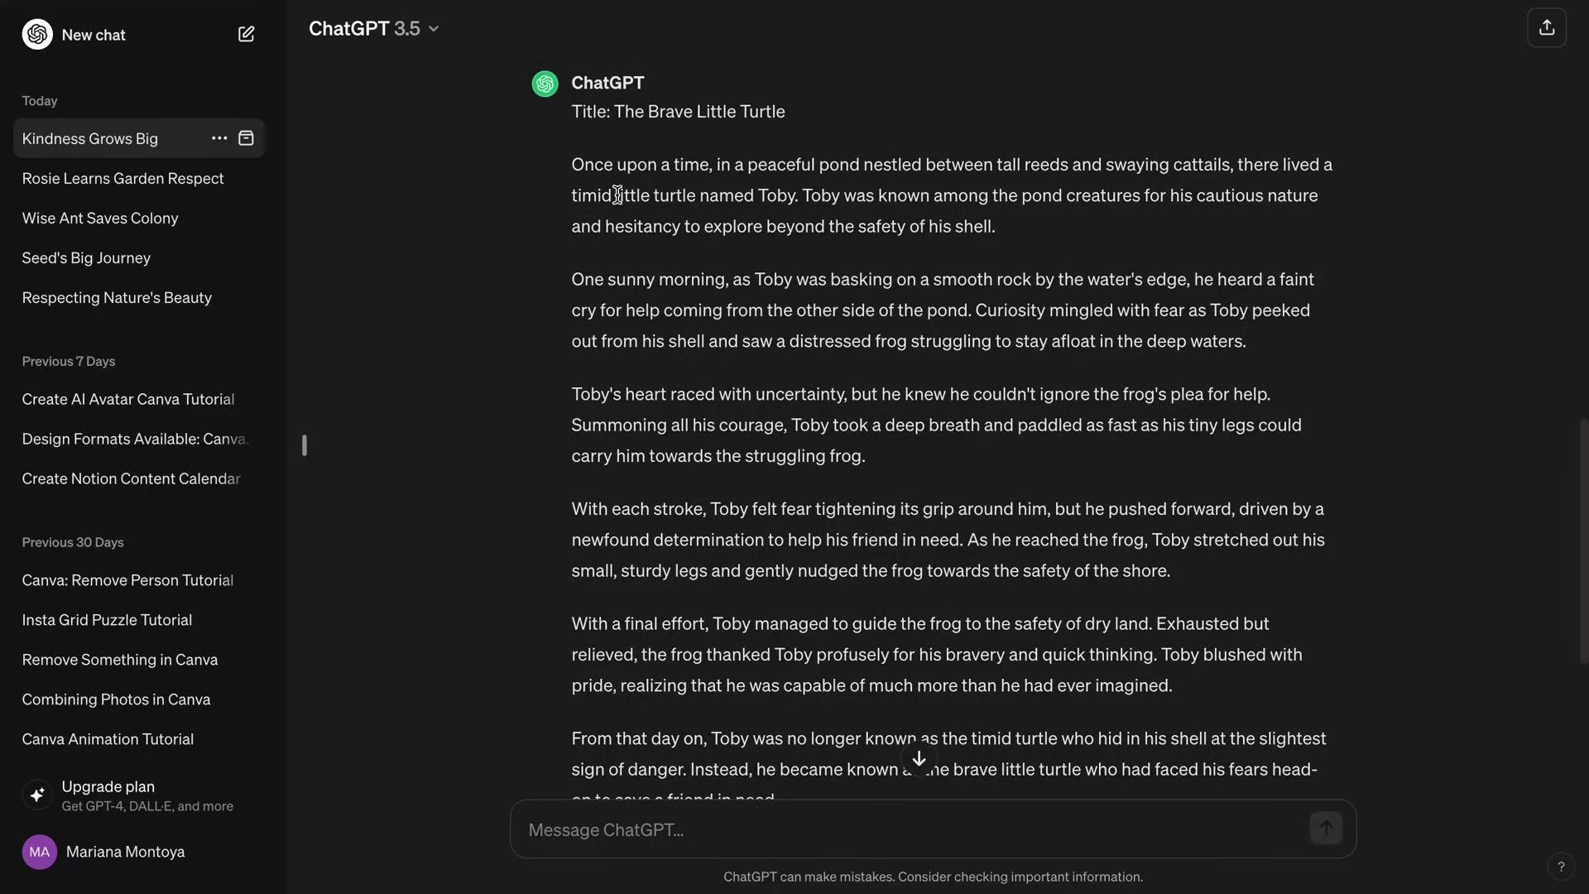
pyautogui.moveTo(573, 107); pyautogui.dragTo(728, 336)
pyautogui.click(665, 261)
pyautogui.moveTo(574, 110); pyautogui.dragTo(837, 593)
pyautogui.scroll(-5, 767, 571)
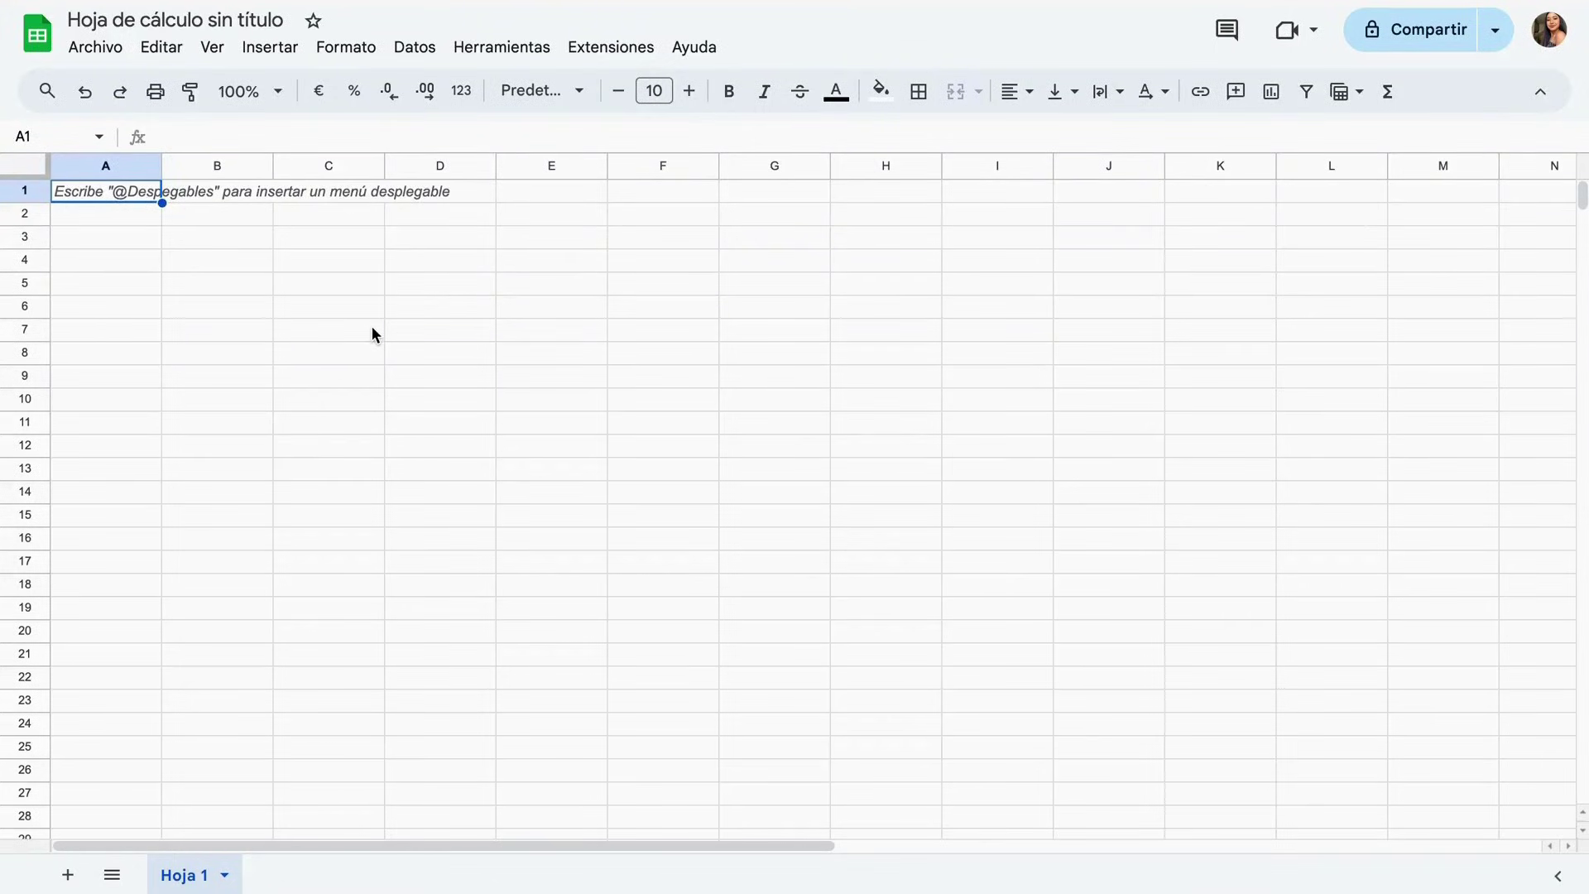
# Paste the turtle story into cell B3 as values only
pyautogui.click(246, 244)
pyautogui.click(157, 49)
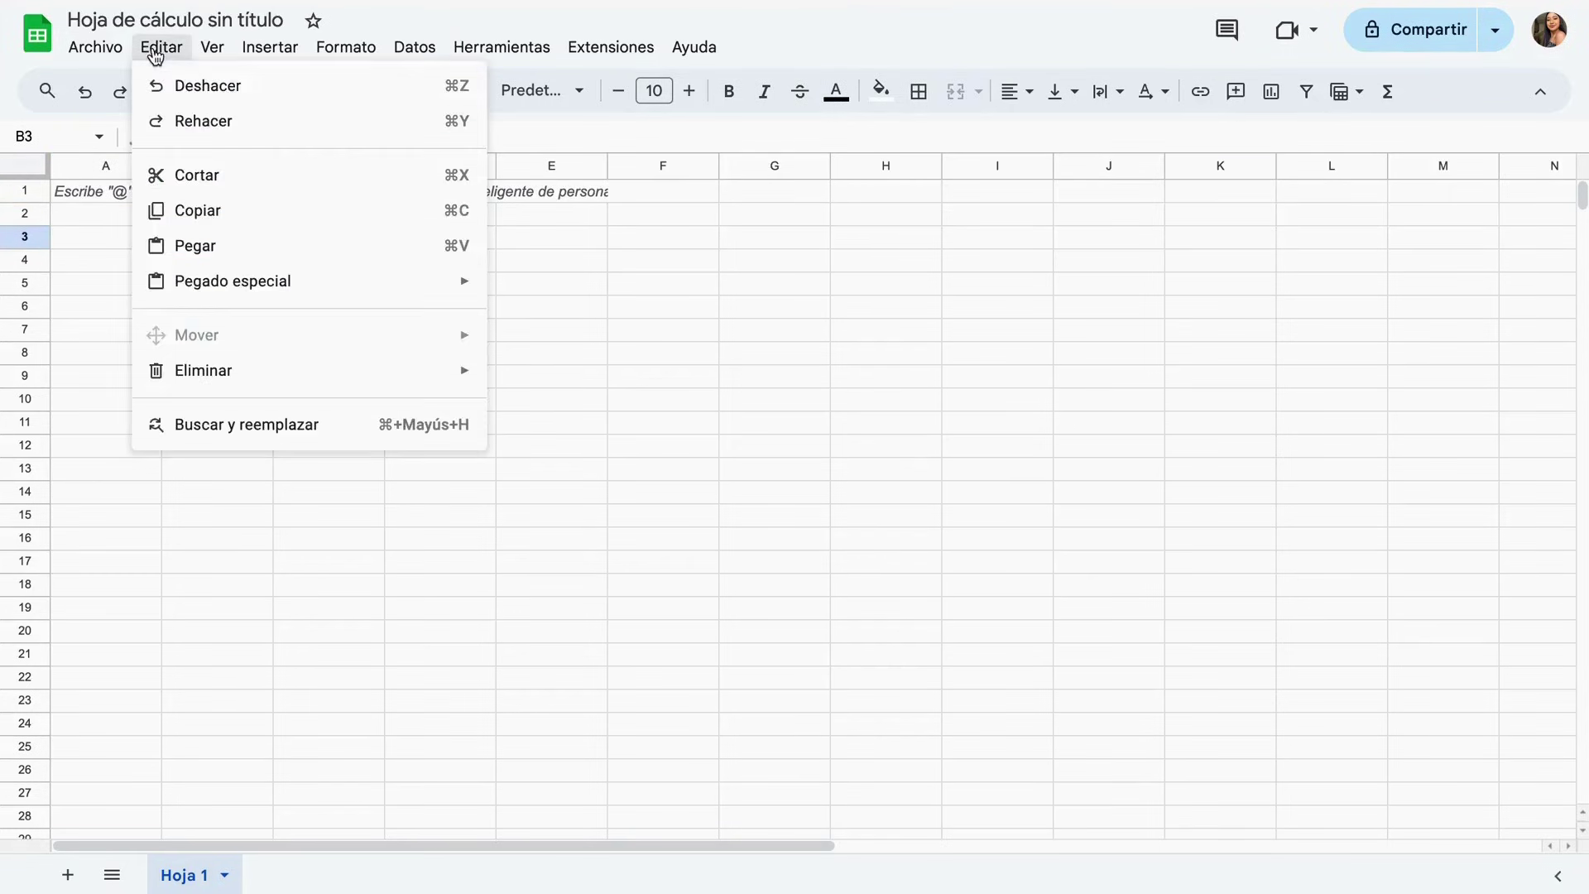
pyautogui.moveTo(259, 284)
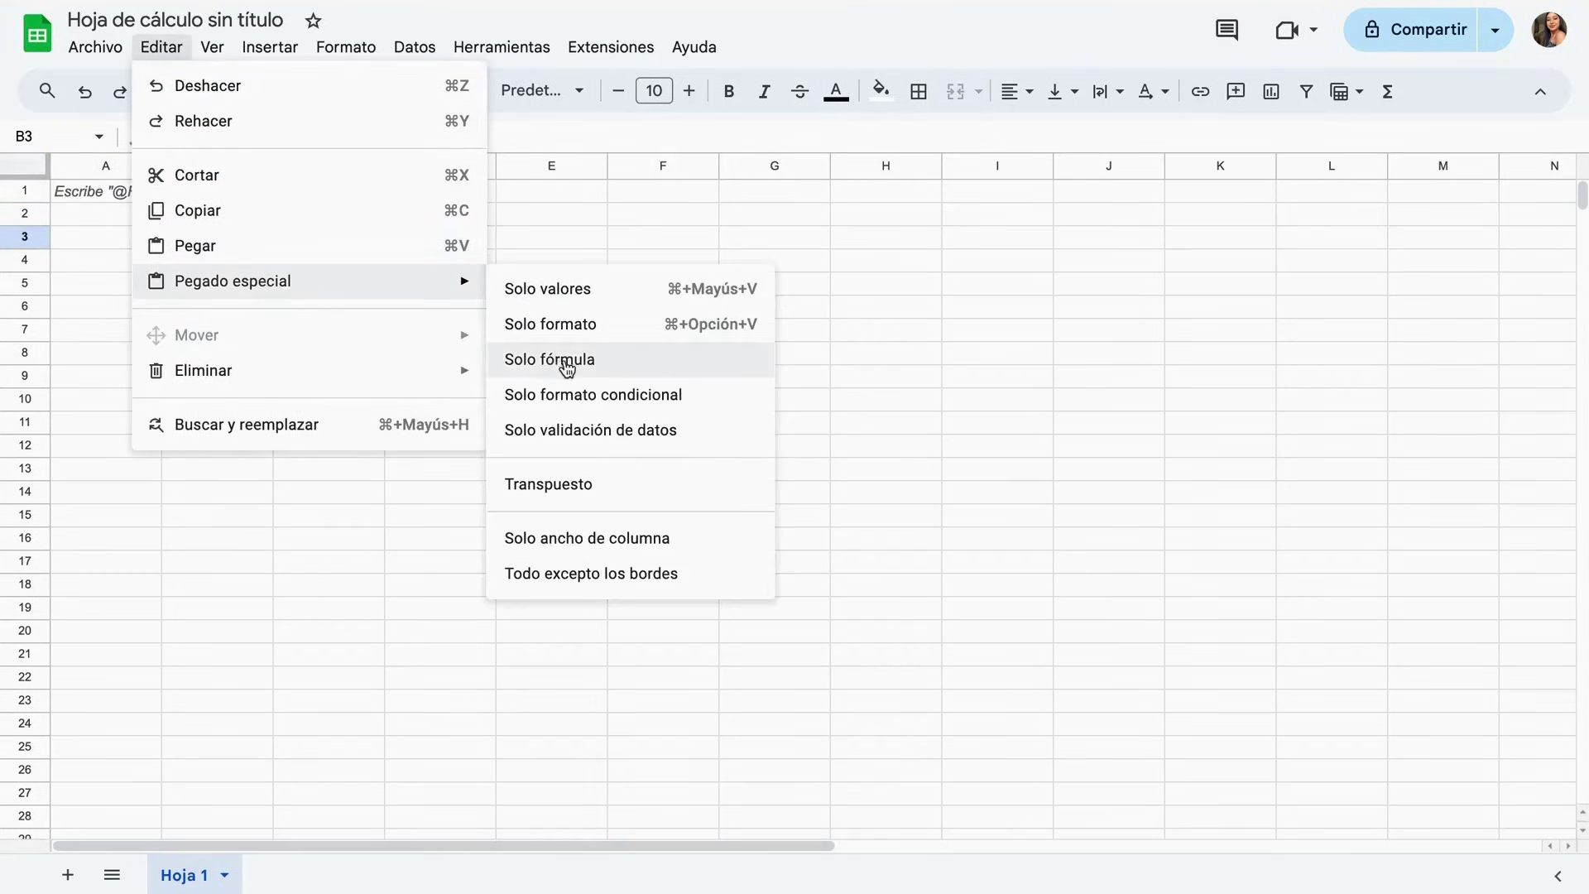
pyautogui.click(577, 292)
pyautogui.click(120, 277)
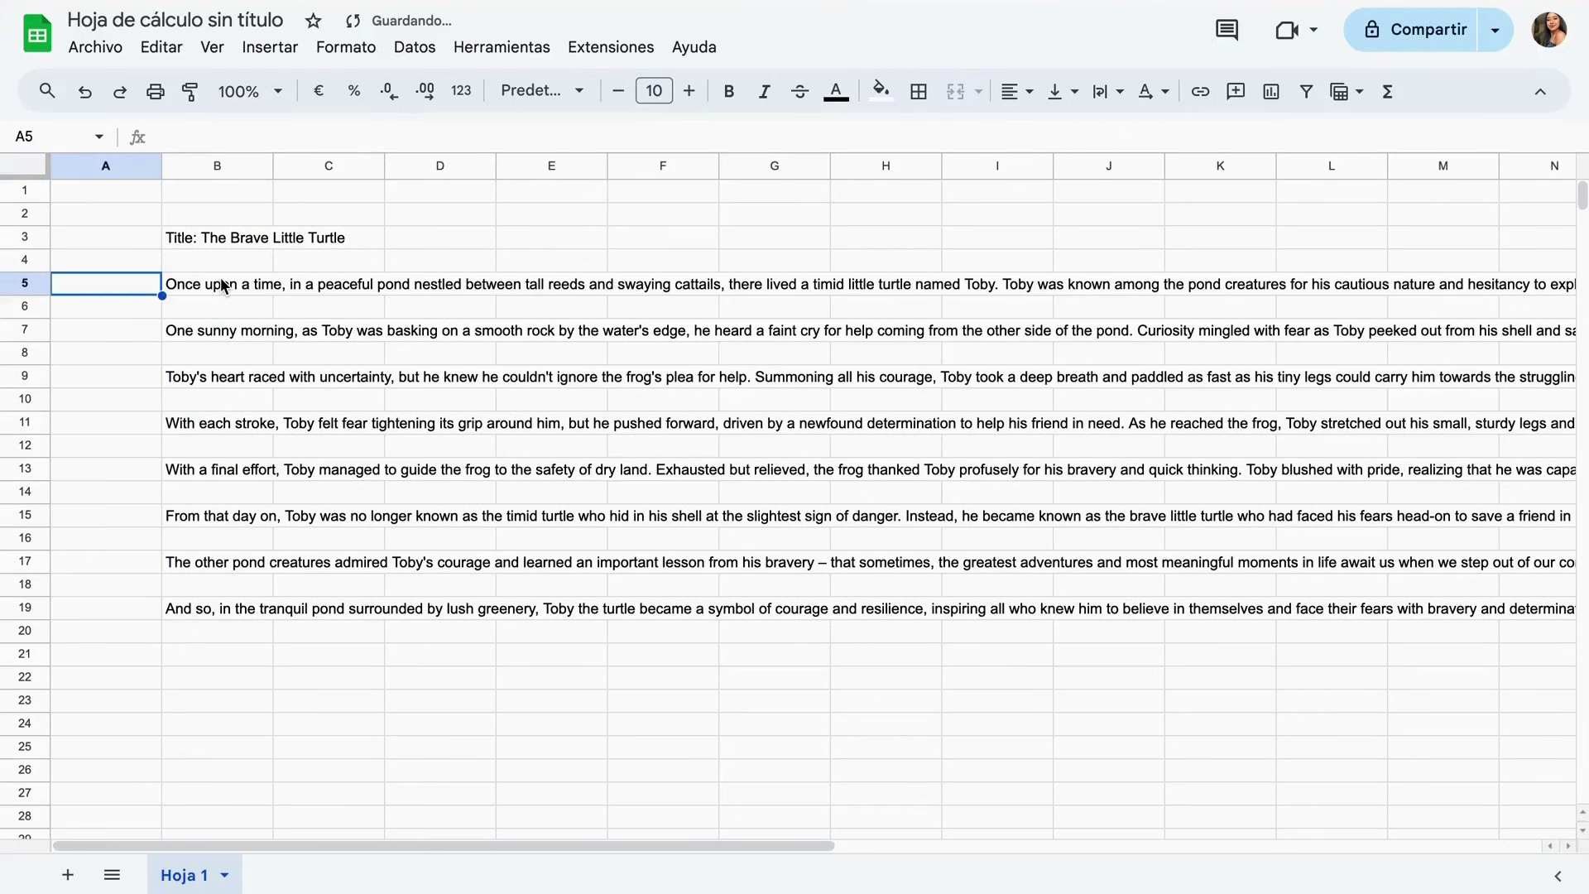
# Delete the empty rows 4 and 5 between the story paragraphs
pyautogui.click(27, 261)
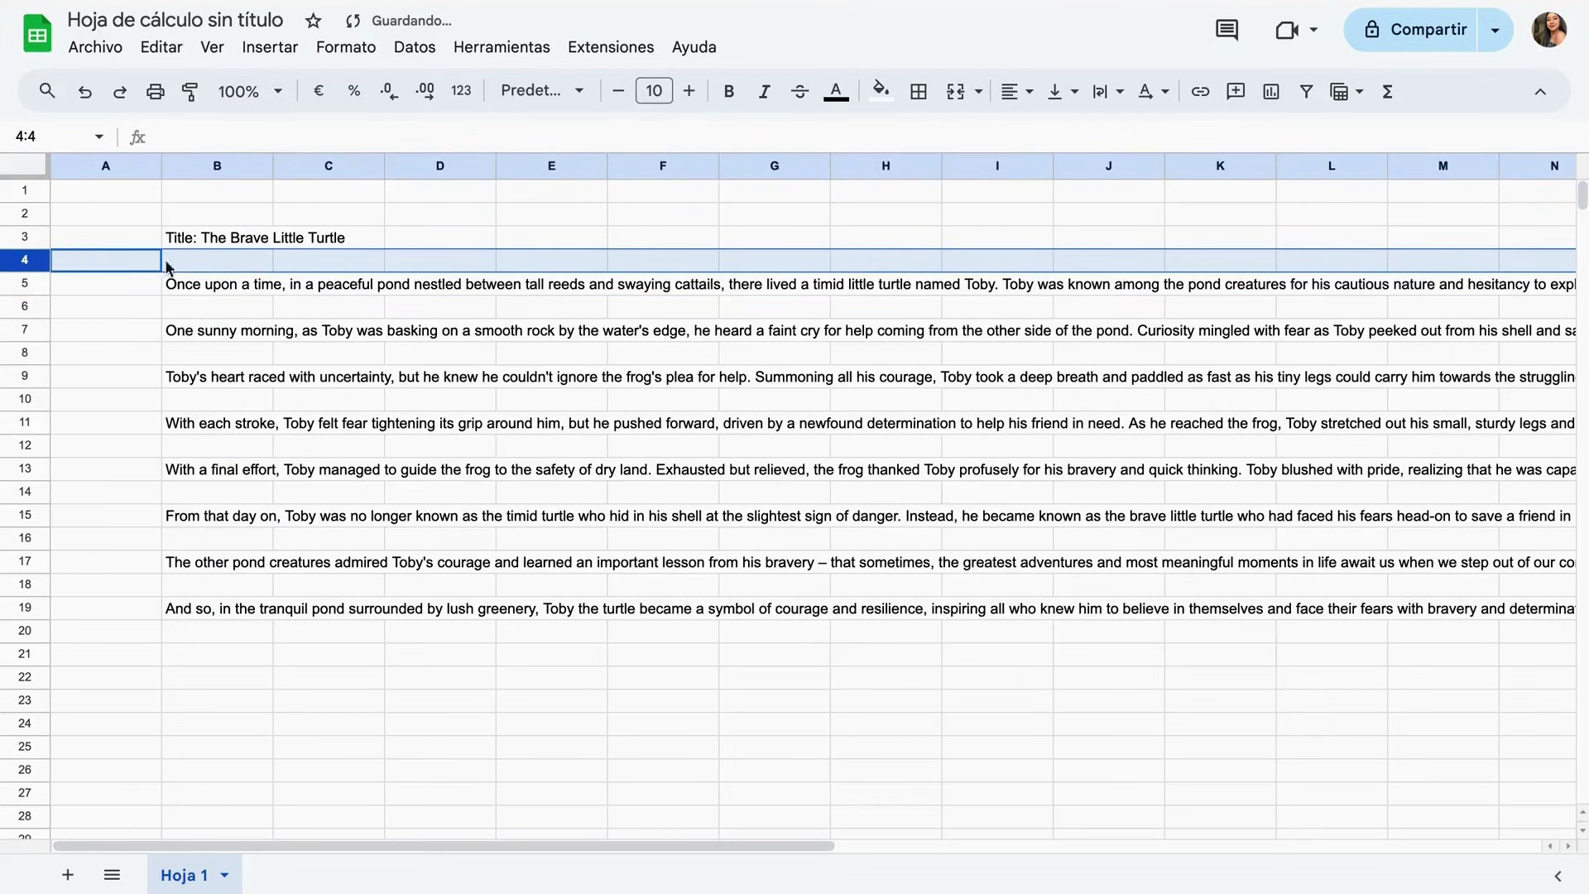
pyautogui.click(156, 48)
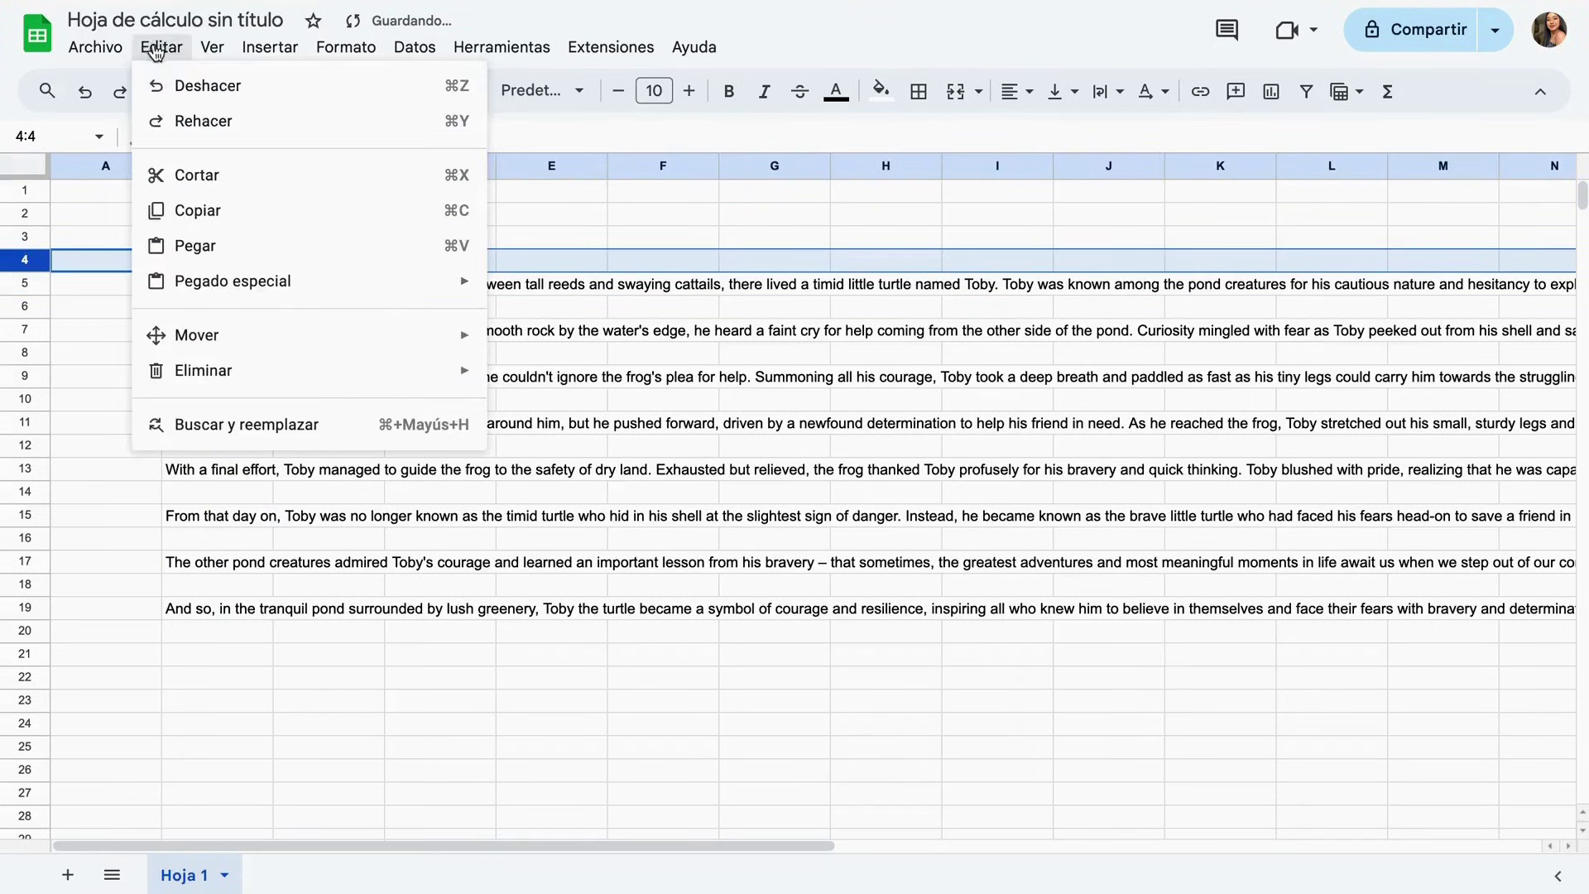
pyautogui.moveTo(317, 378)
pyautogui.click(549, 514)
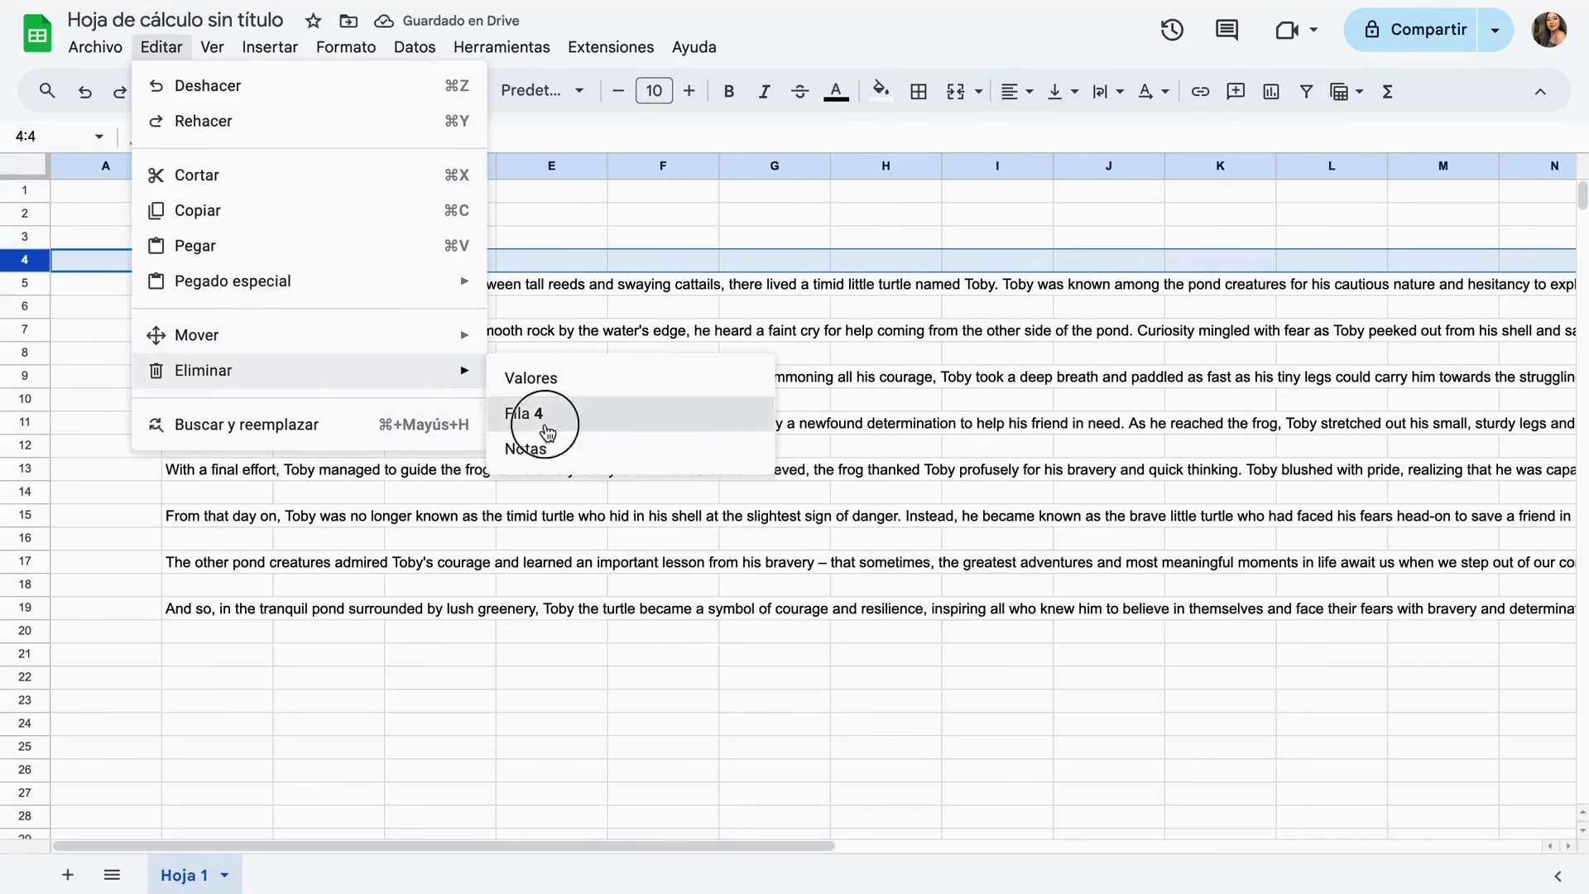
pyautogui.click(81, 287)
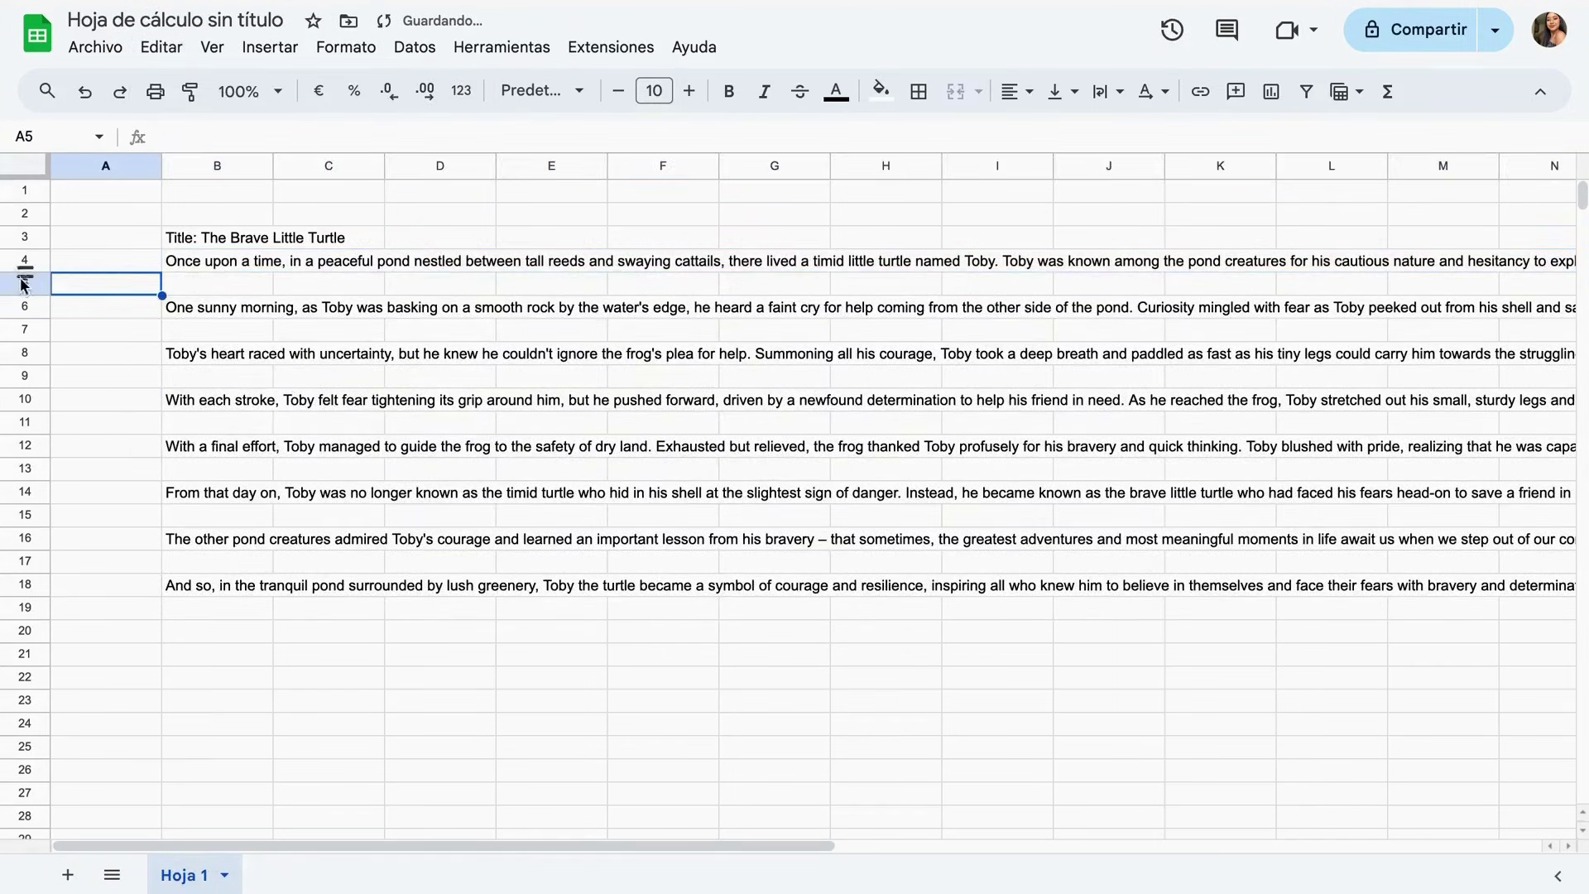
pyautogui.click(25, 284)
pyautogui.click(176, 48)
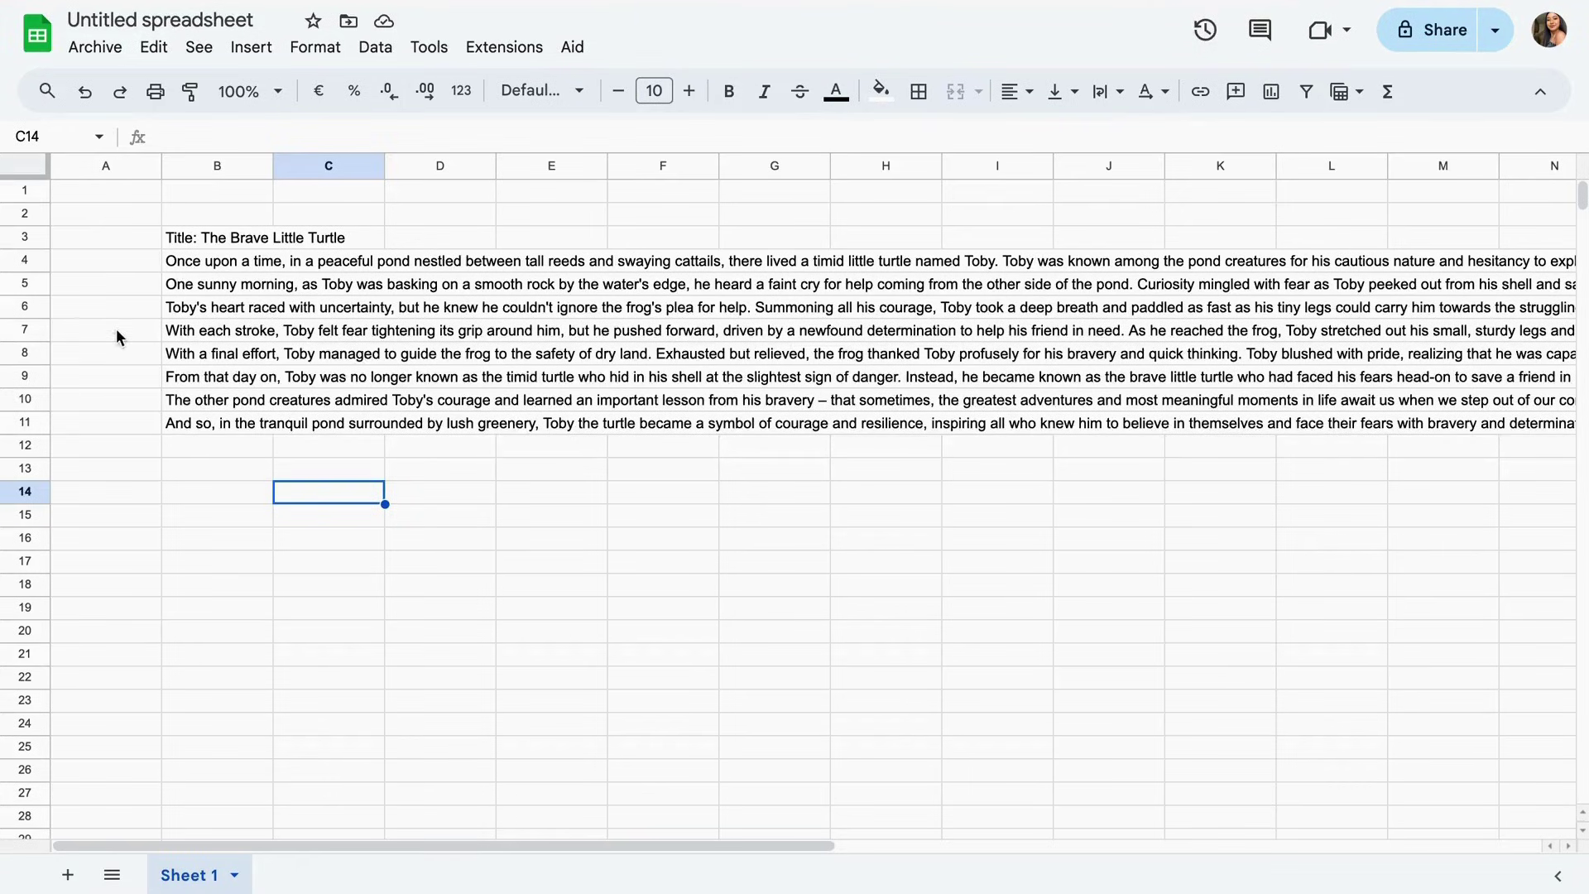
# Export the story sheet as a Comma Separated Values (.csv) file
pyautogui.click(98, 55)
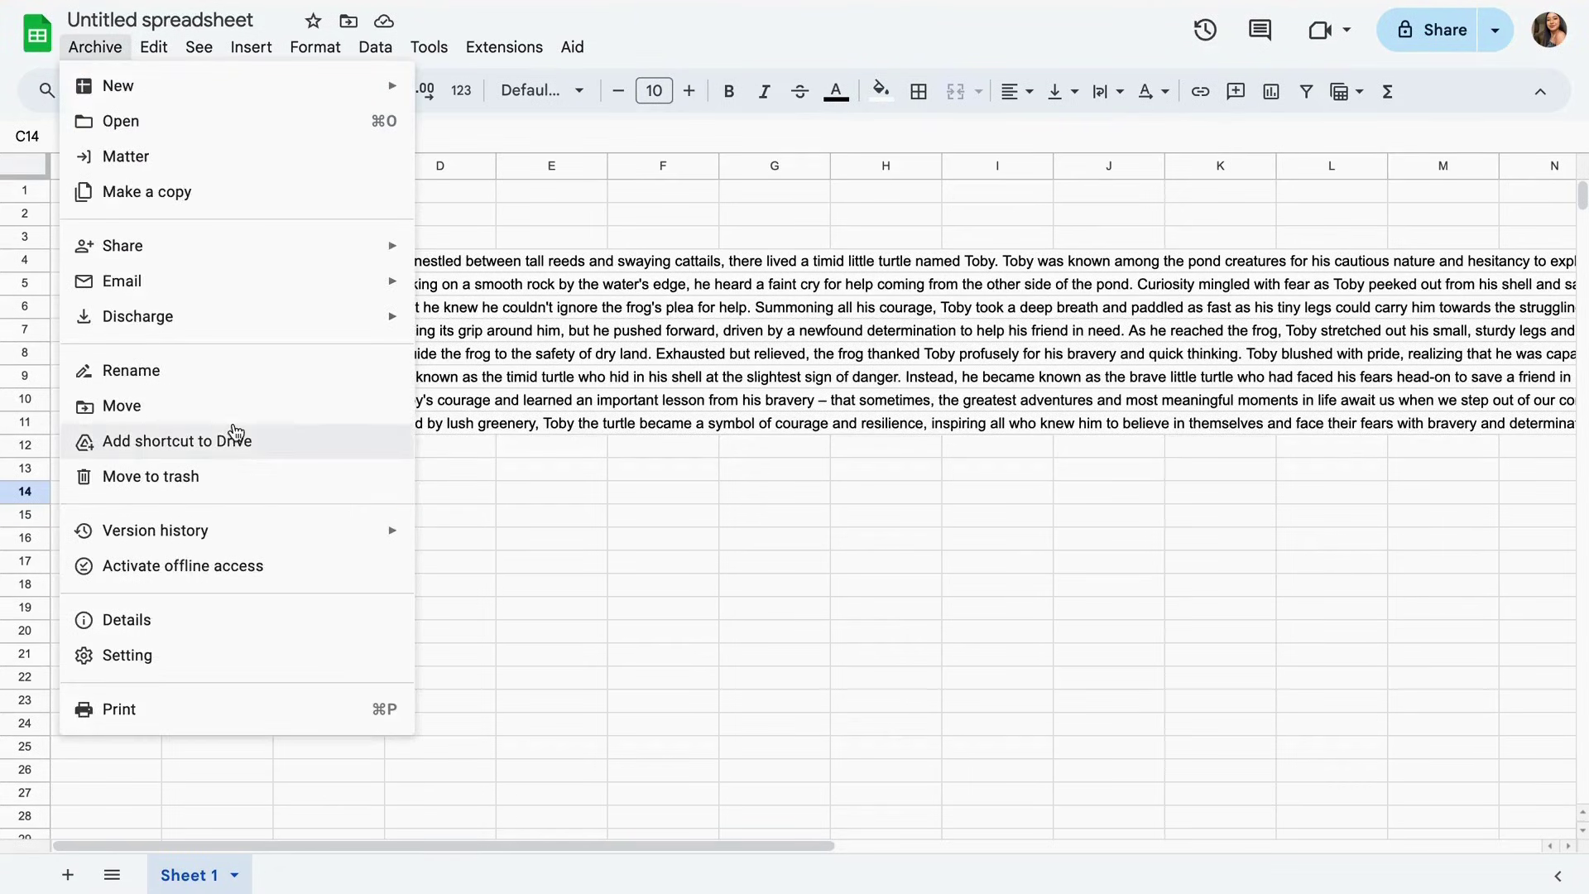
pyautogui.moveTo(273, 331)
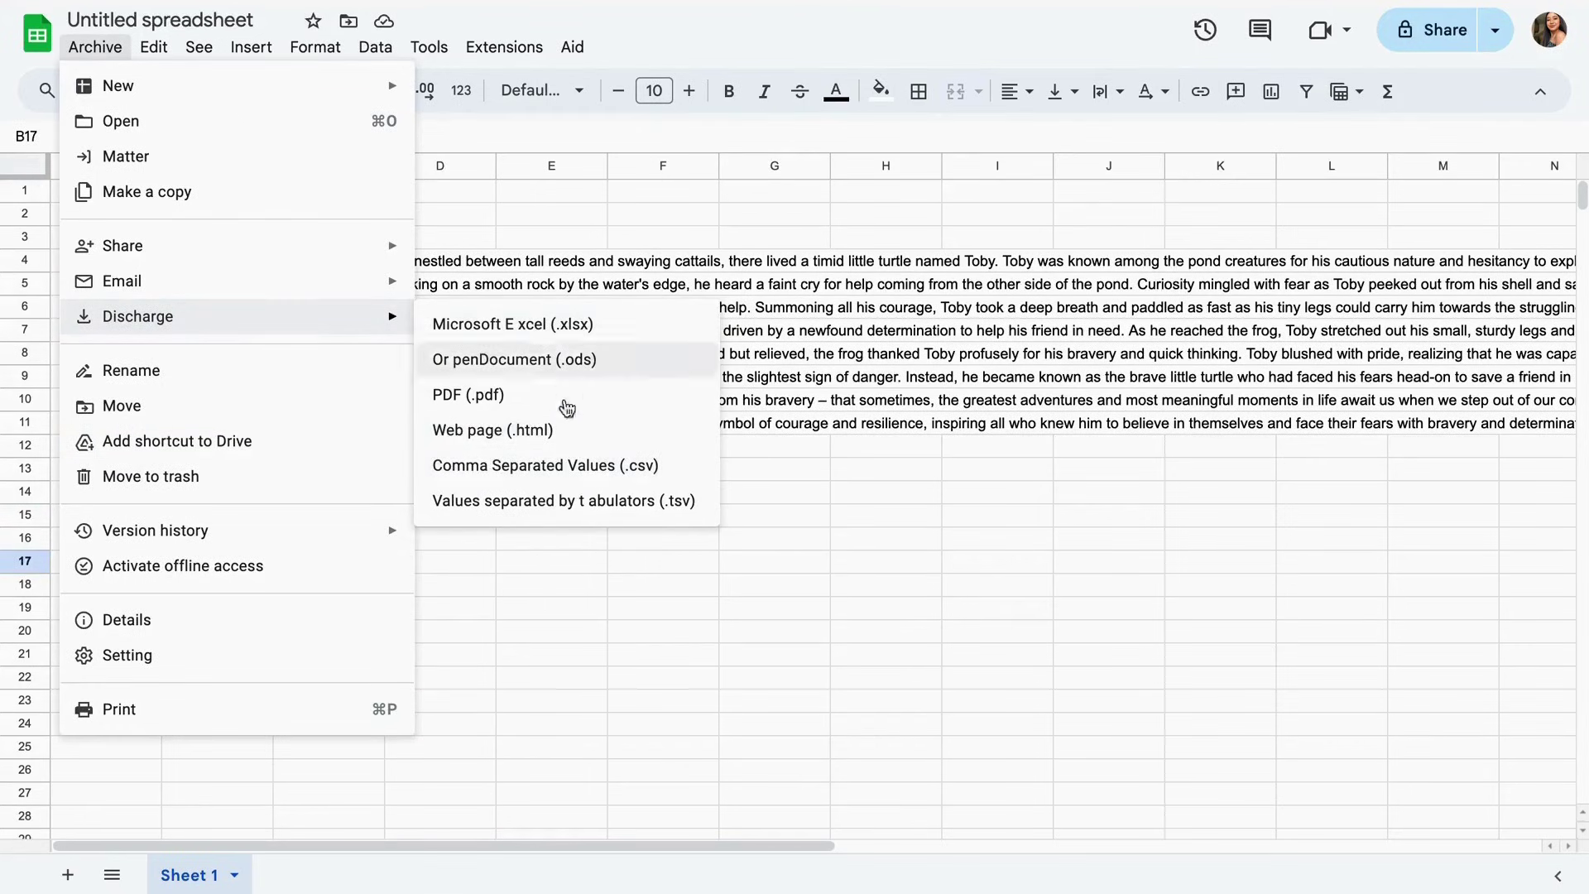
pyautogui.click(584, 479)
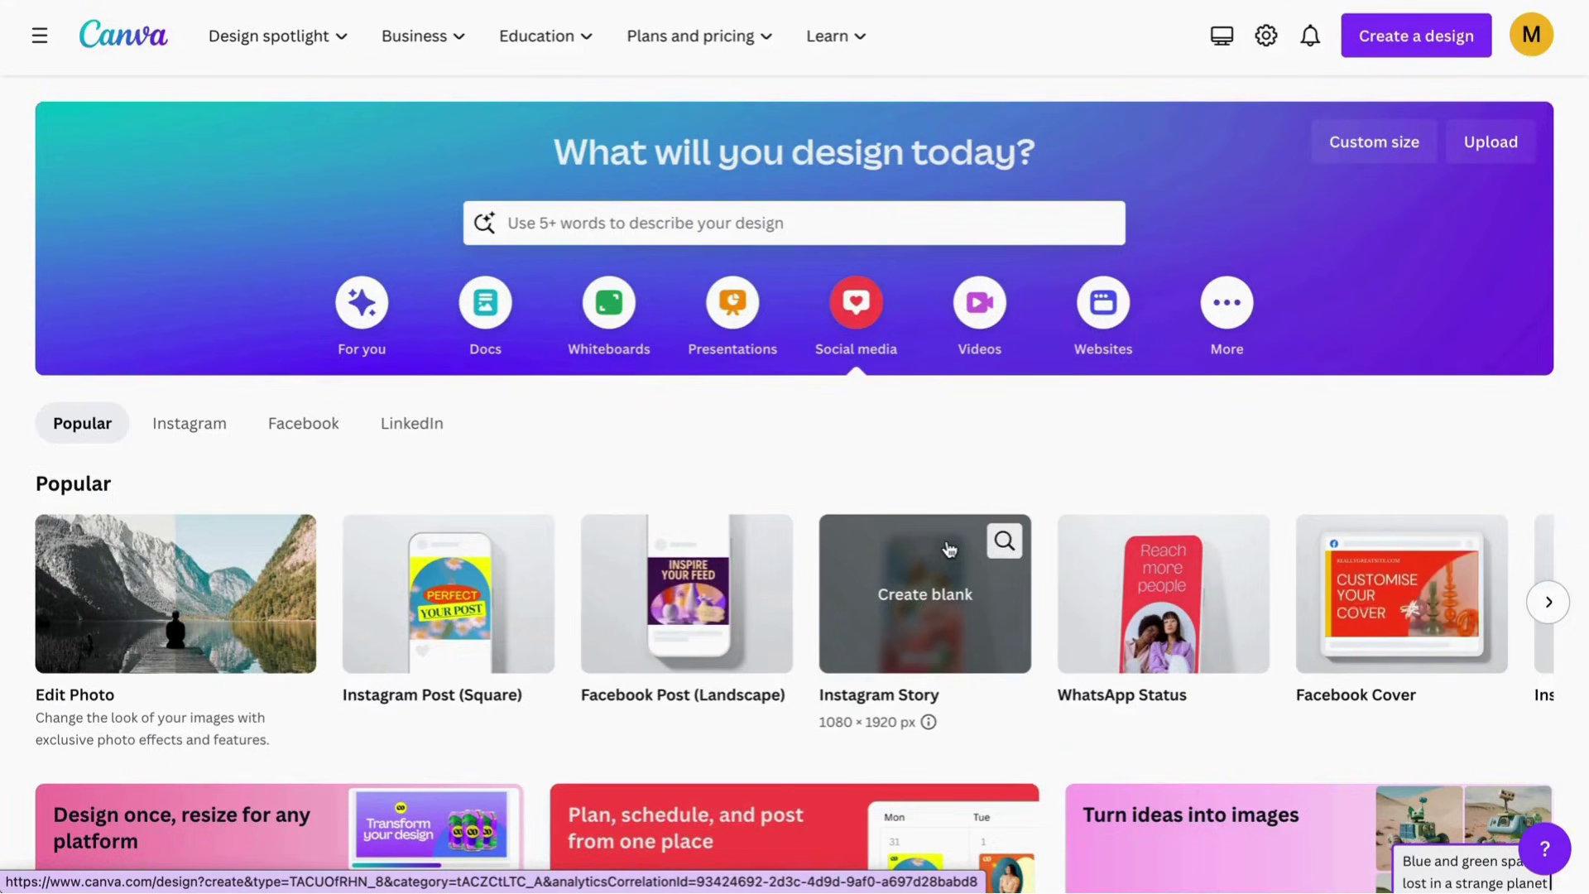
# Search 'st' on Canva's home page and create a blank Story Book design
pyautogui.click(574, 216)
pyautogui.write('sto')
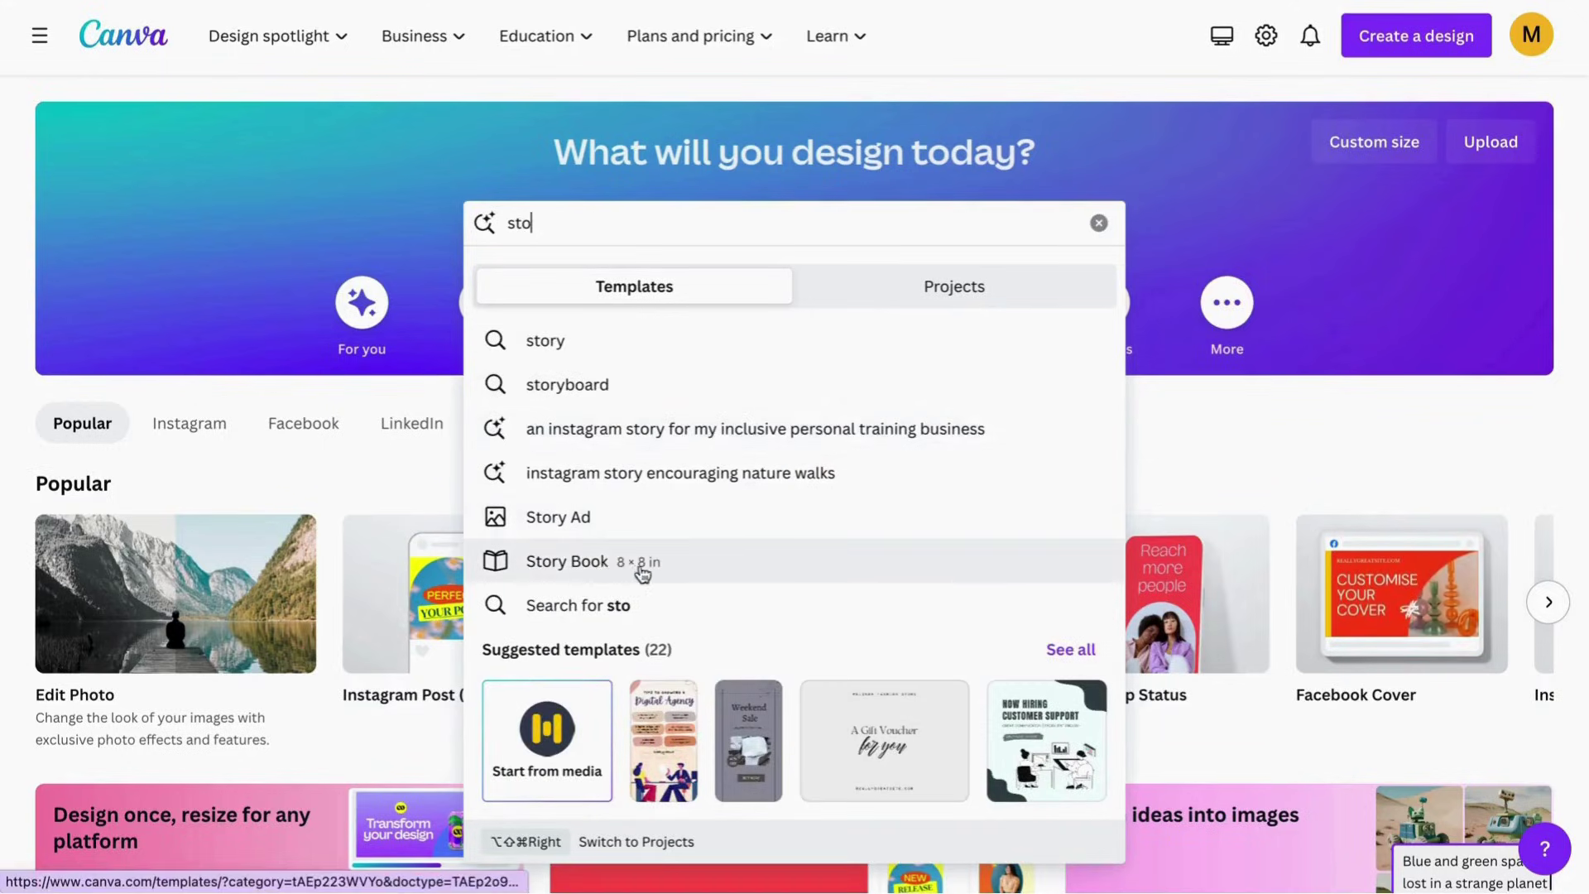
pyautogui.click(556, 562)
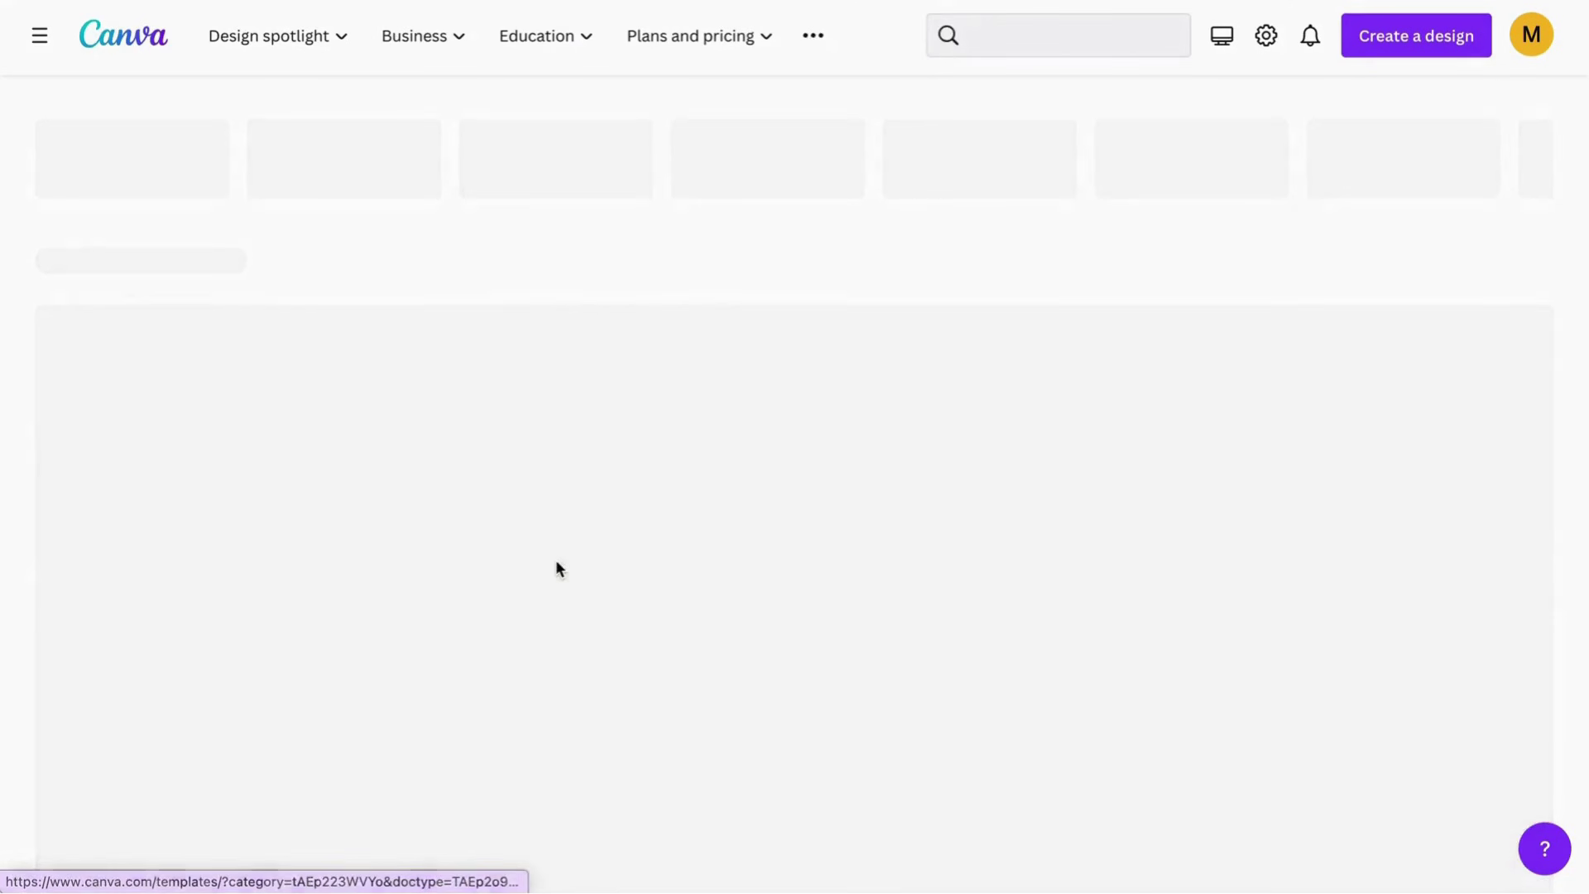
pyautogui.scroll(-2, 734, 496)
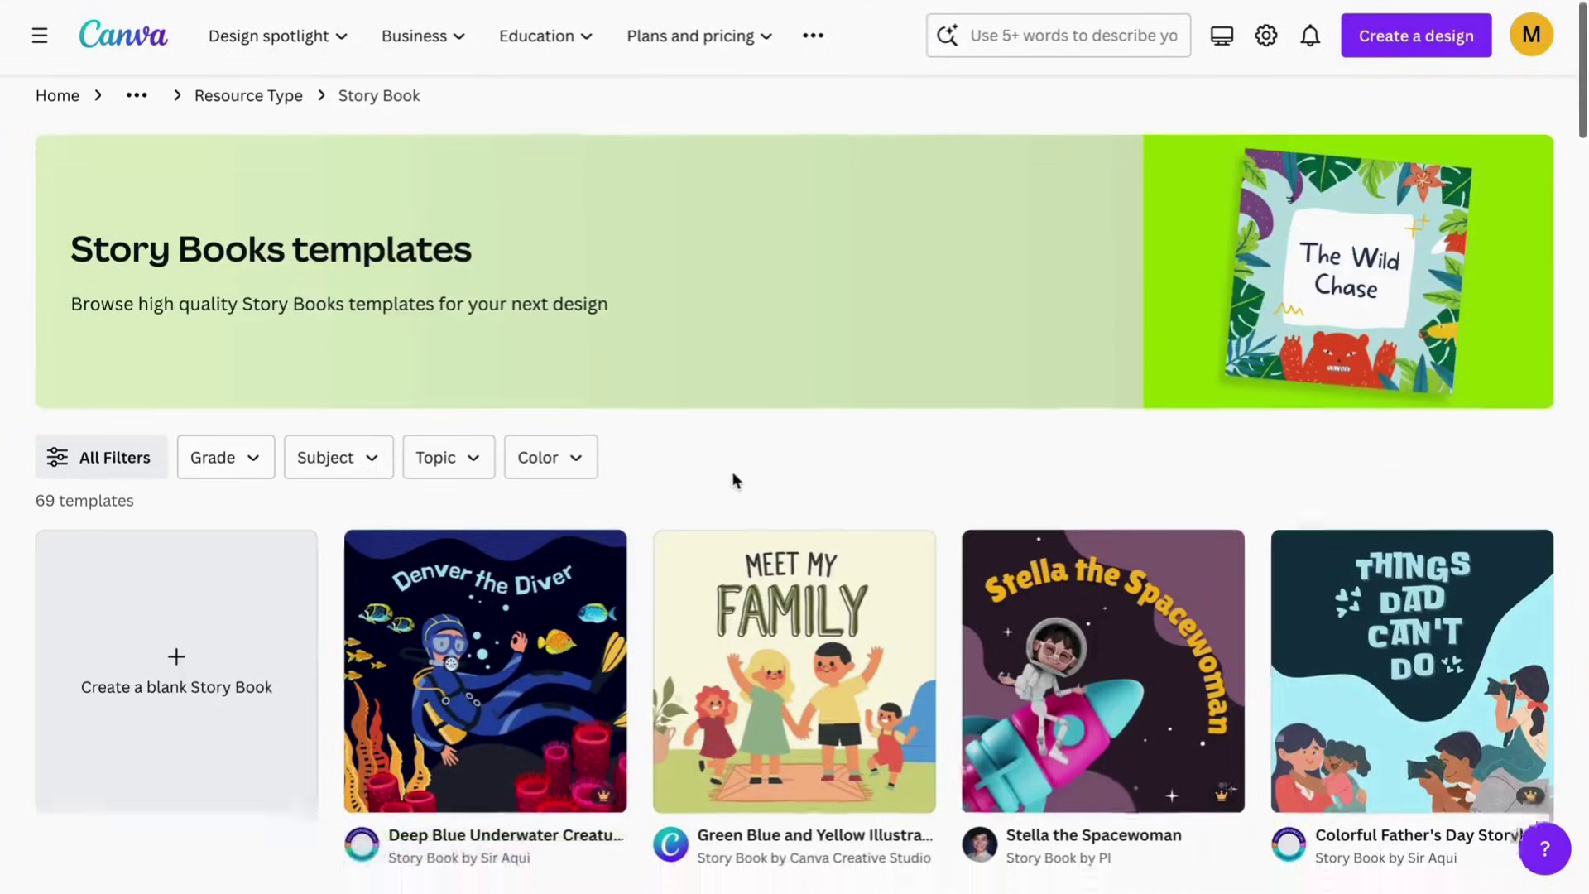
pyautogui.scroll(2, 733, 480)
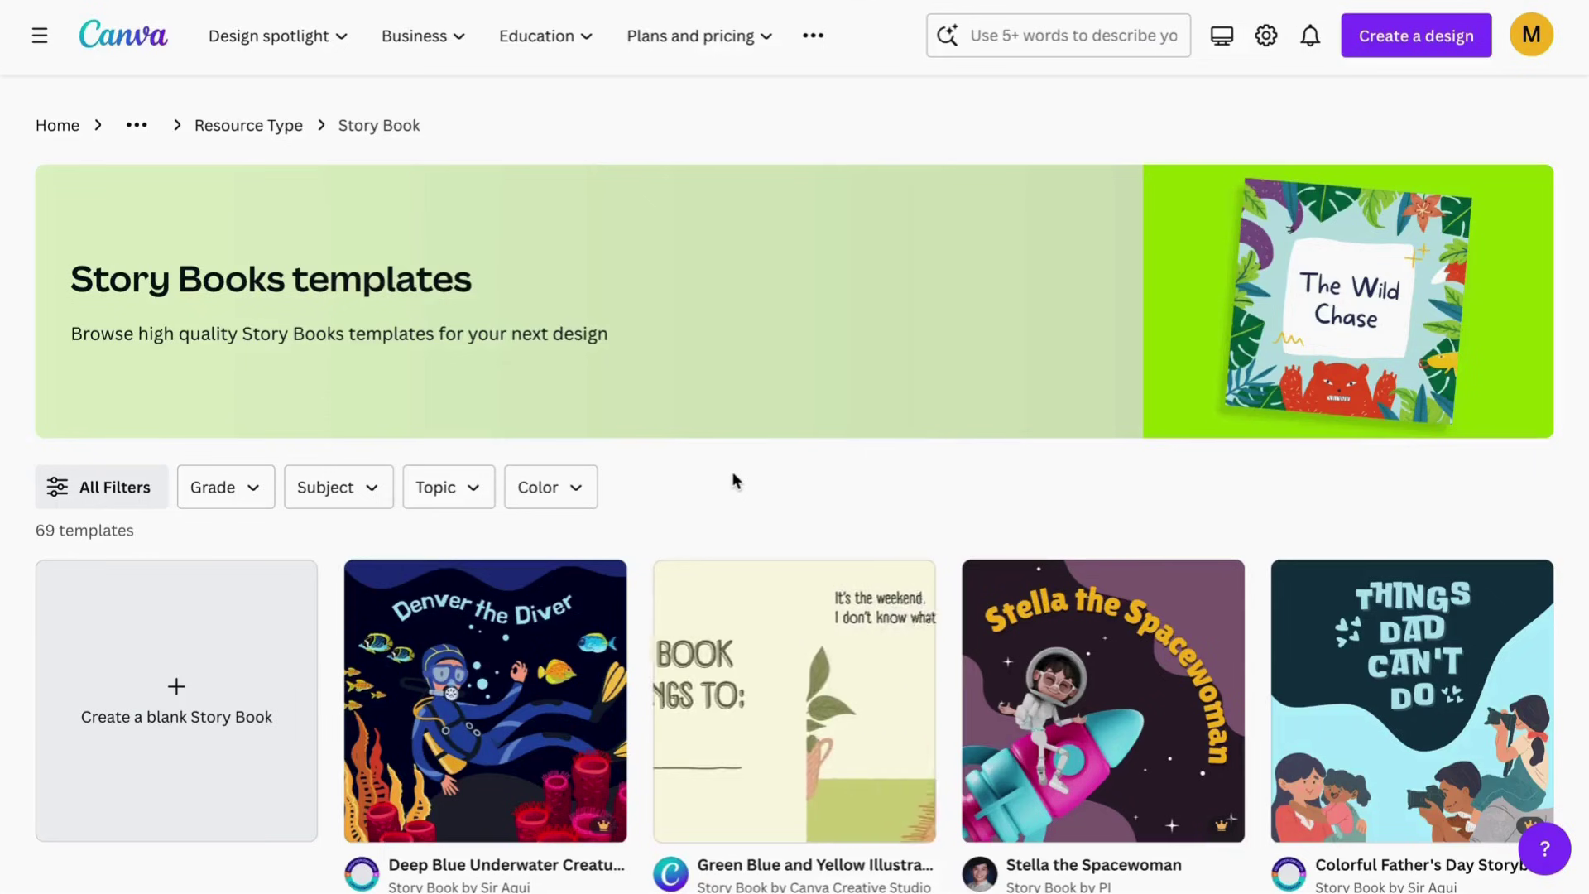
pyautogui.scroll(-2, 734, 478)
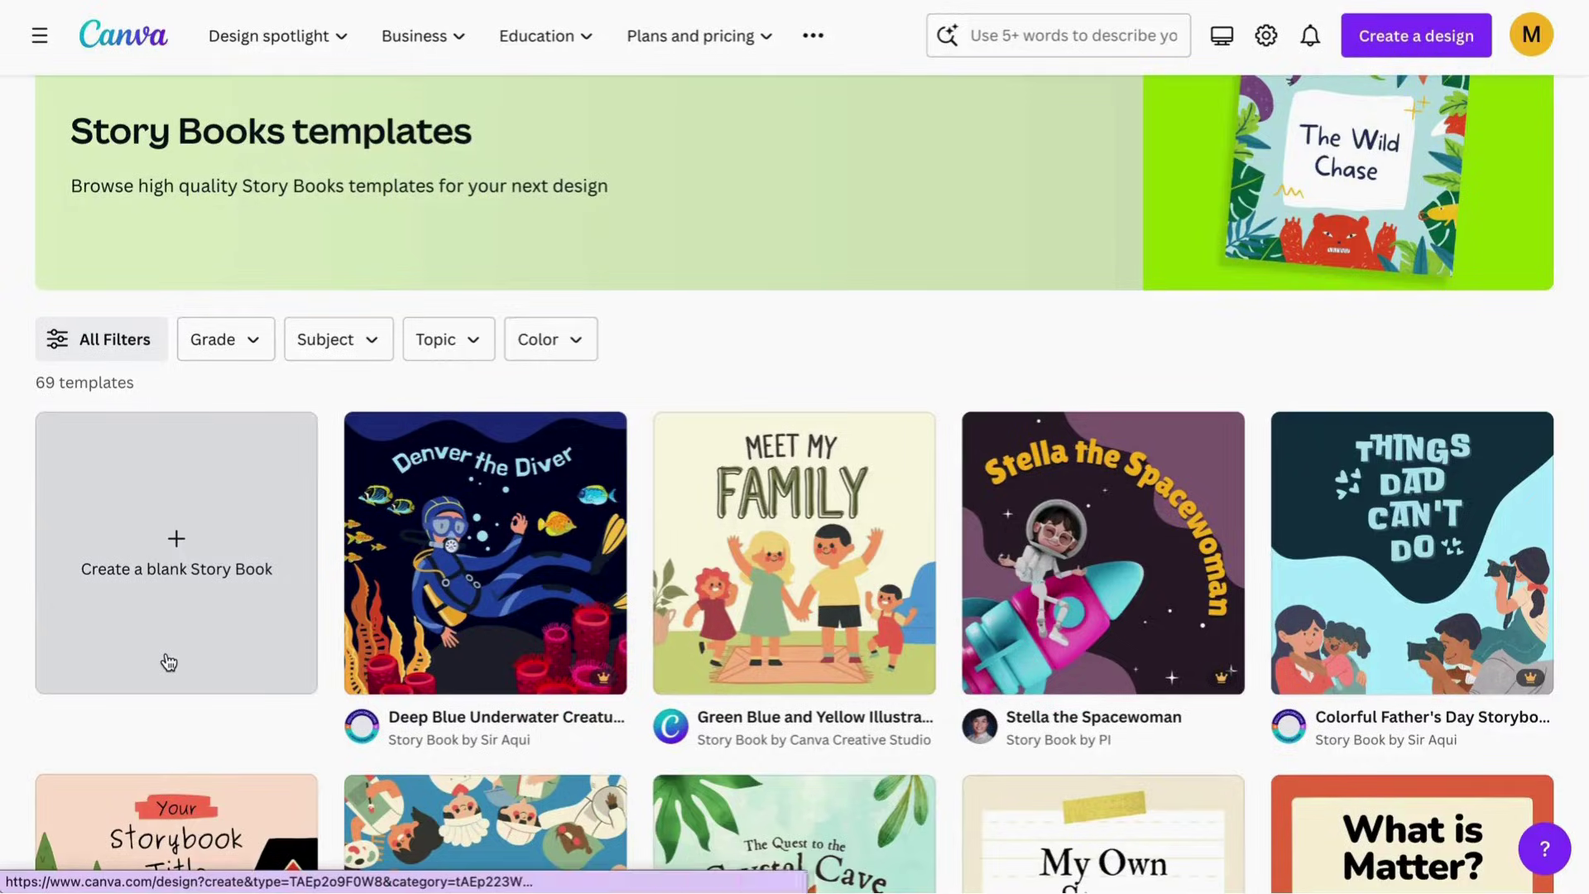
pyautogui.click(235, 585)
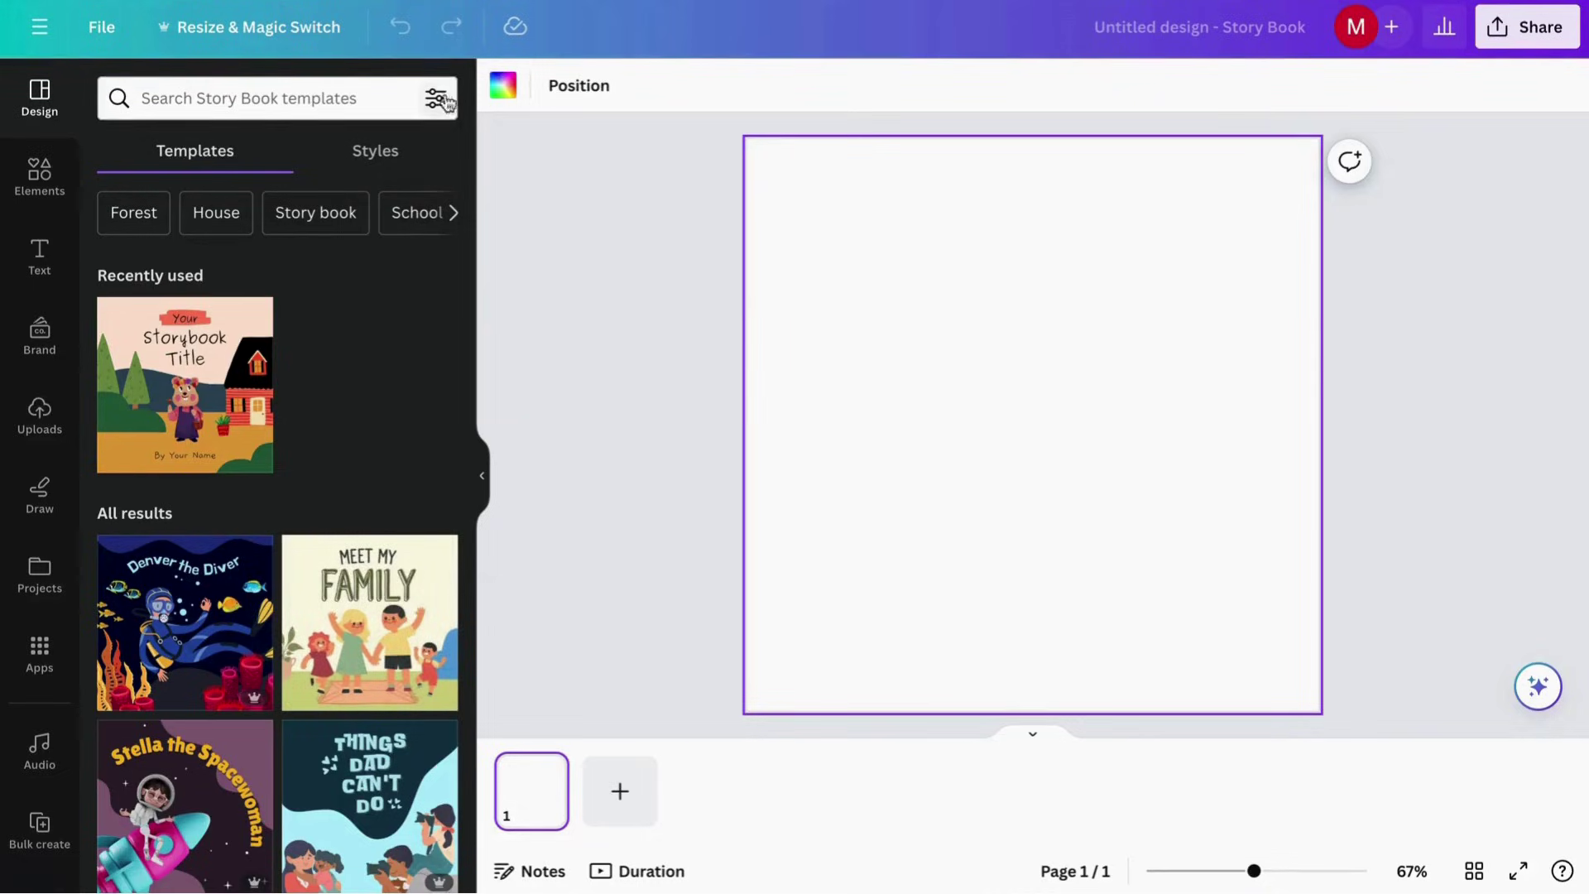
# Give the page a custom light green #B5E1A8 background and begin an Elements search
pyautogui.click(508, 88)
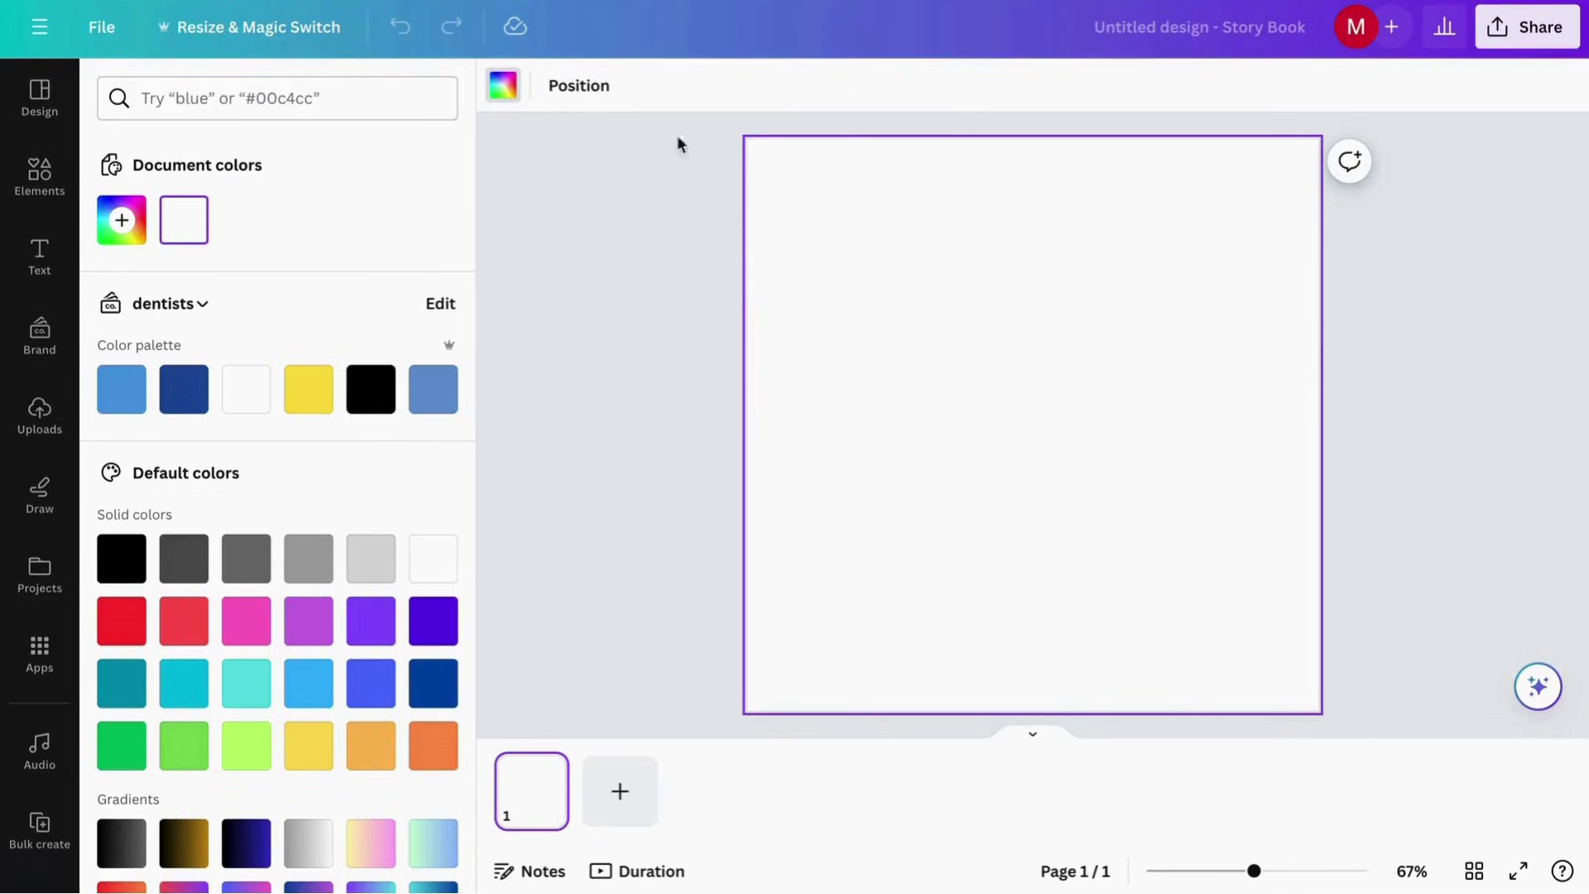
pyautogui.scroll(-1, 248, 591)
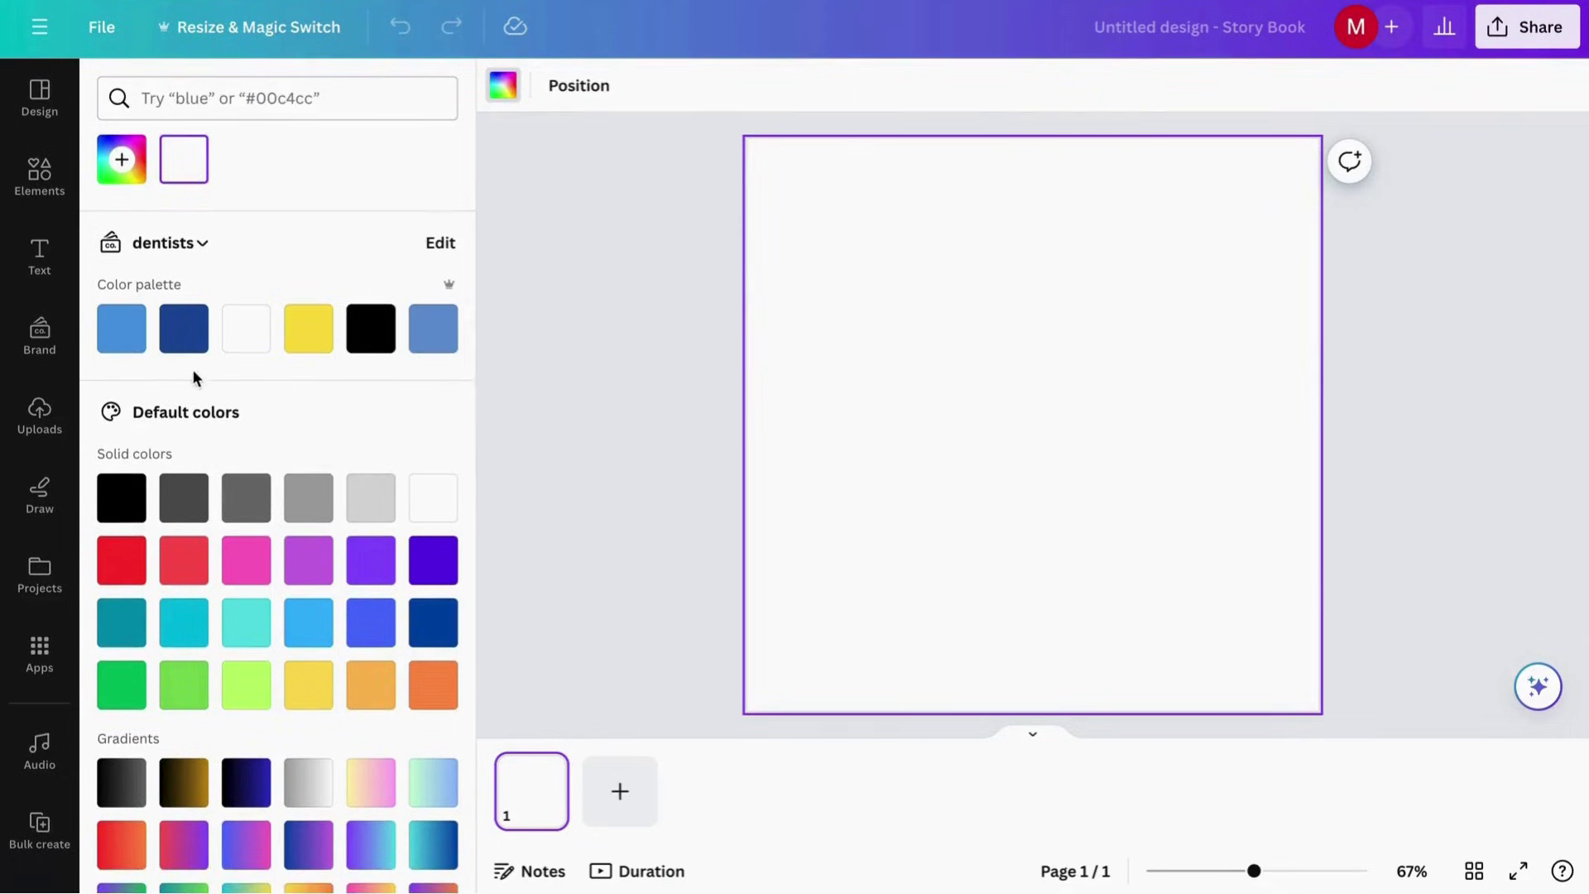
pyautogui.click(124, 153)
pyautogui.click(206, 405)
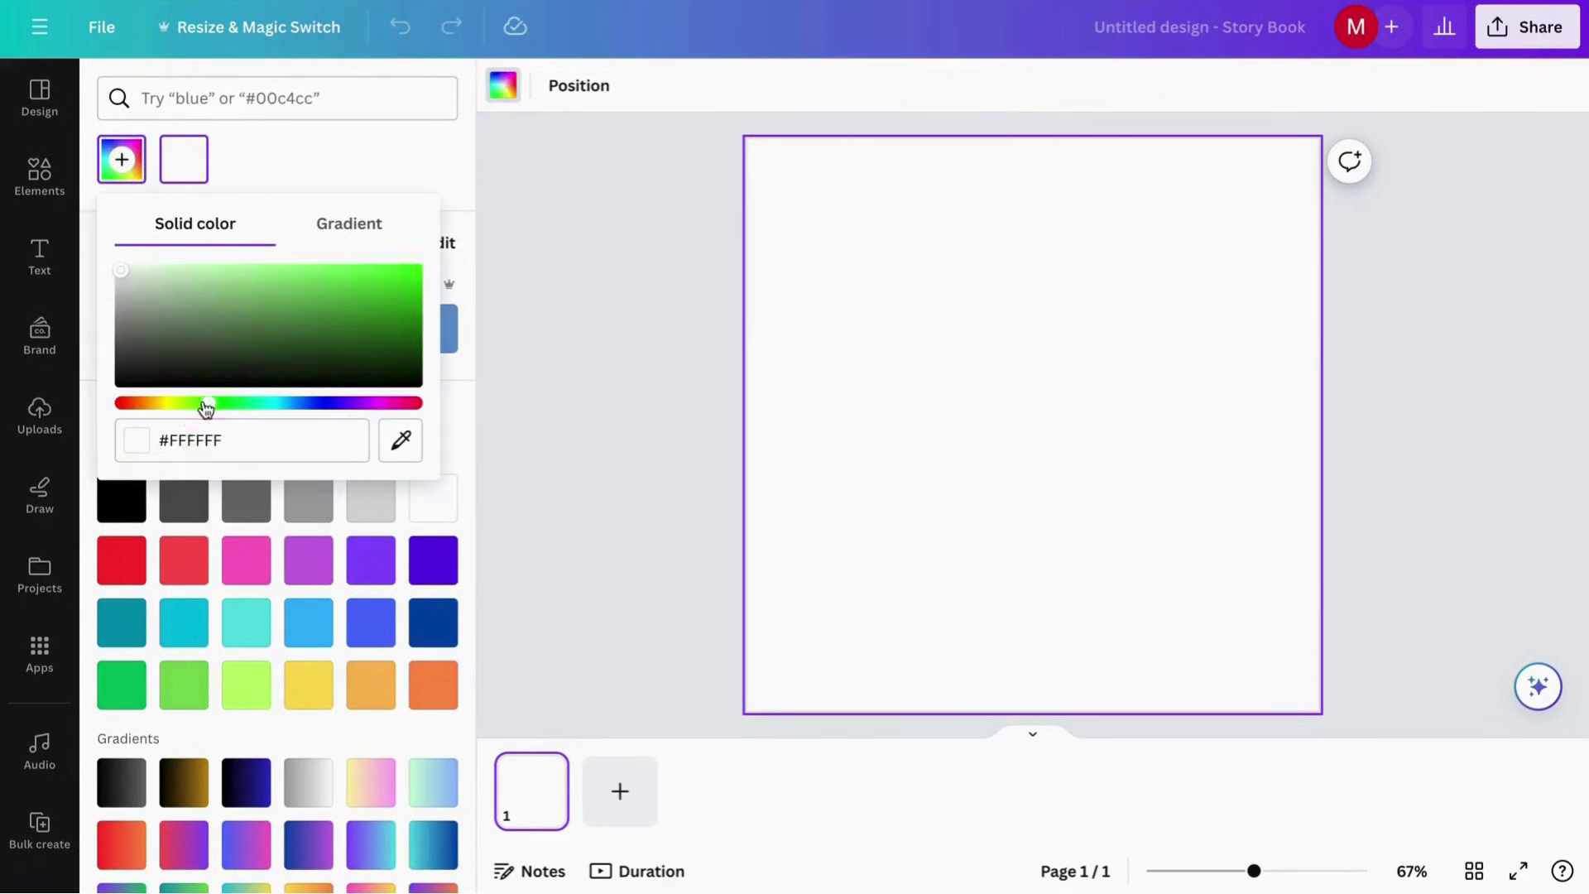
pyautogui.moveTo(111, 266); pyautogui.dragTo(193, 278)
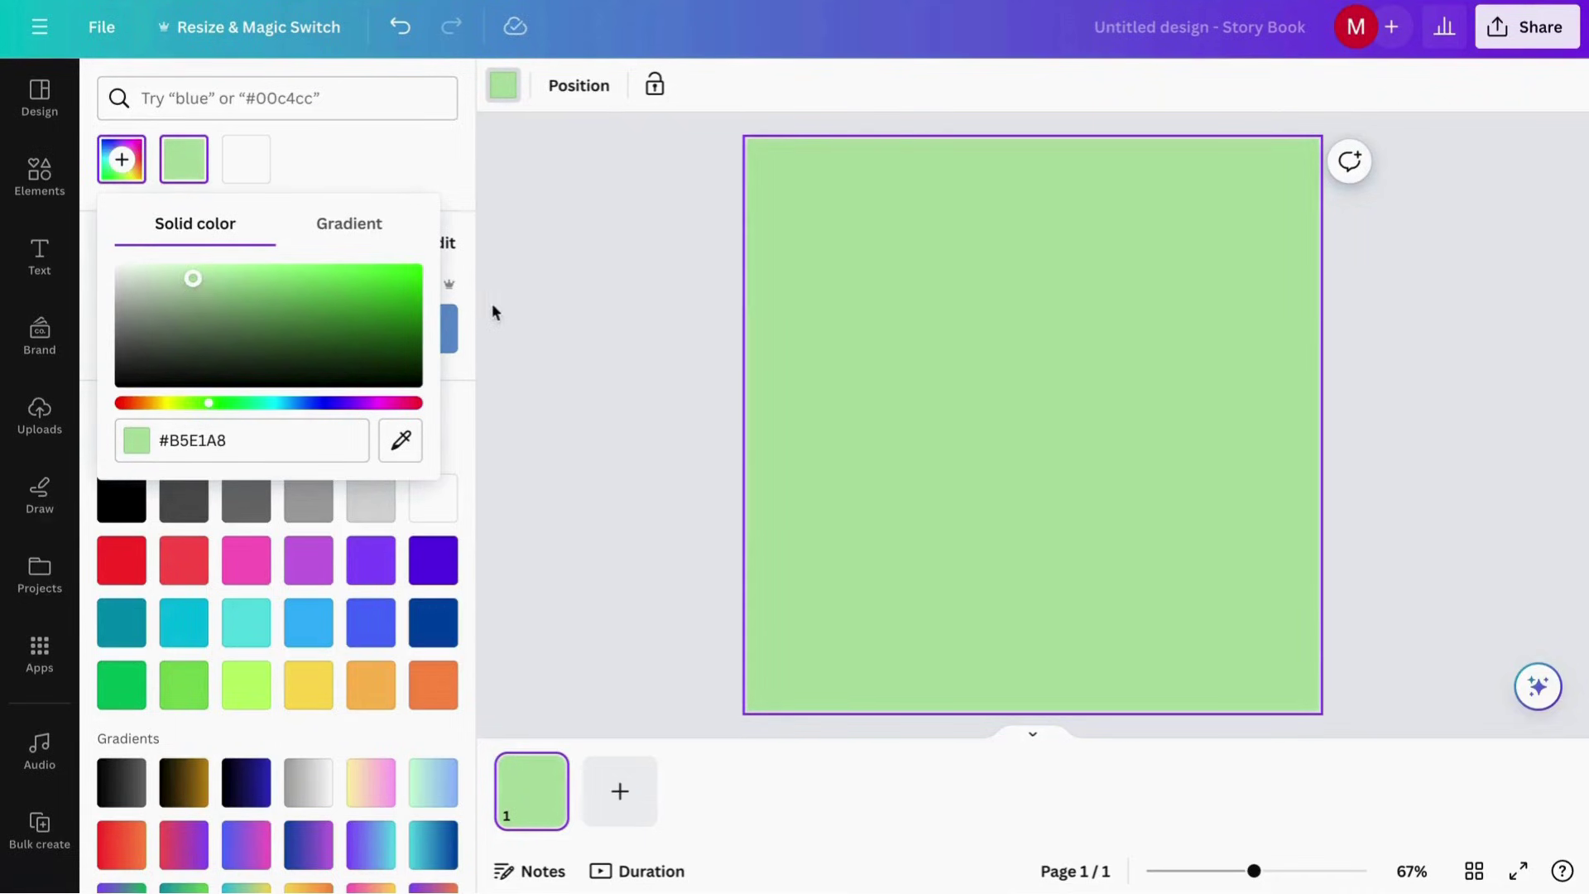
pyautogui.click(556, 312)
pyautogui.click(52, 197)
pyautogui.click(258, 101)
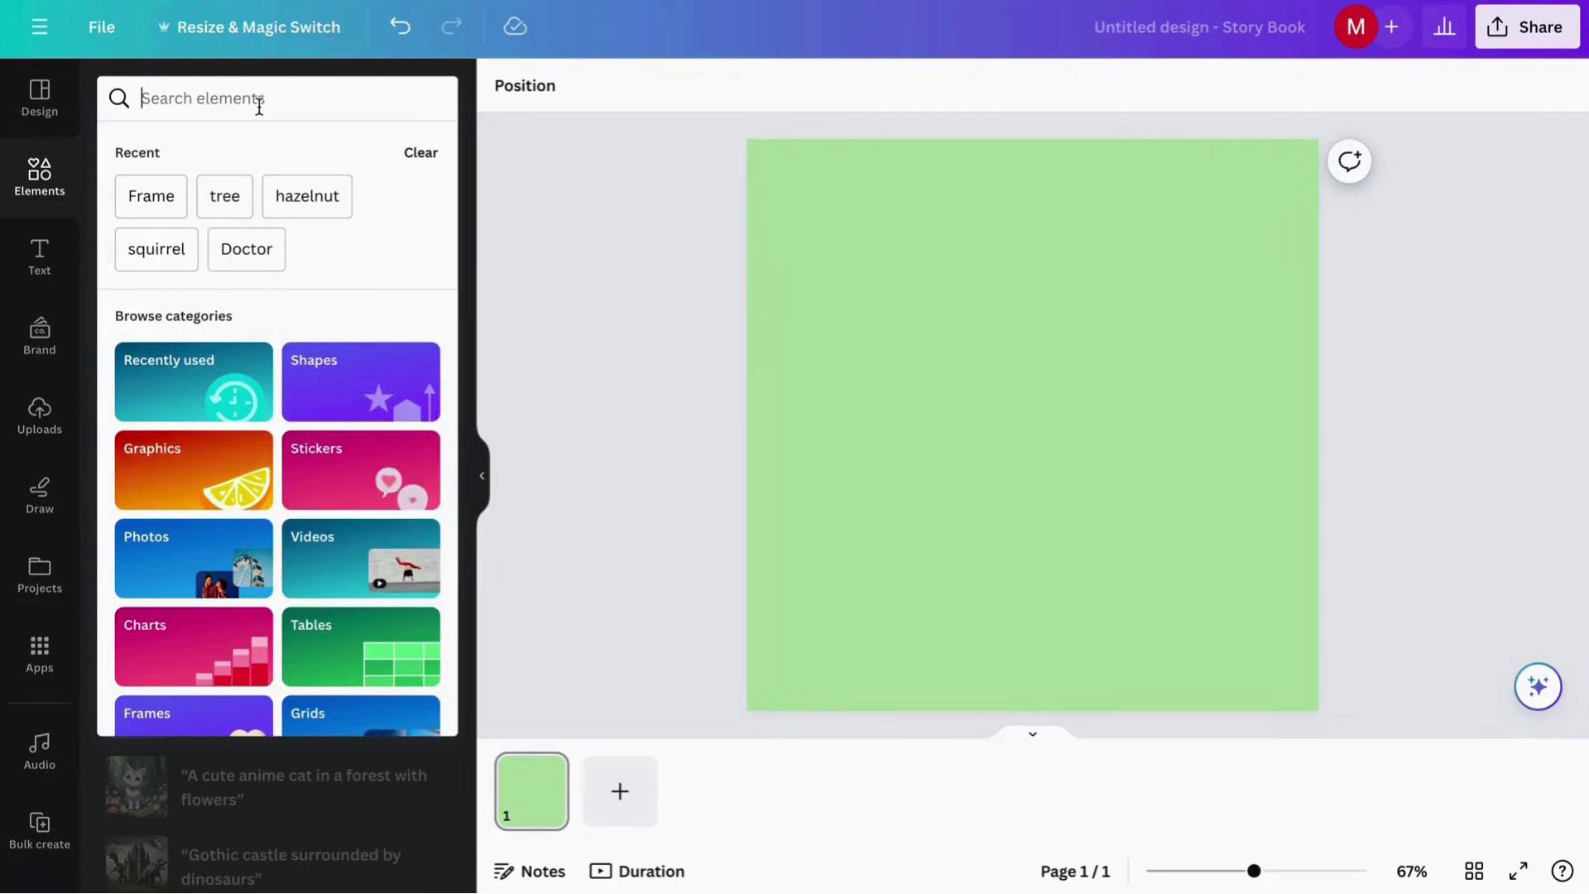
# Search elements for 'tuttl' and add a smiling cartoon turtle from the Graphics results
pyautogui.write('tuttl')
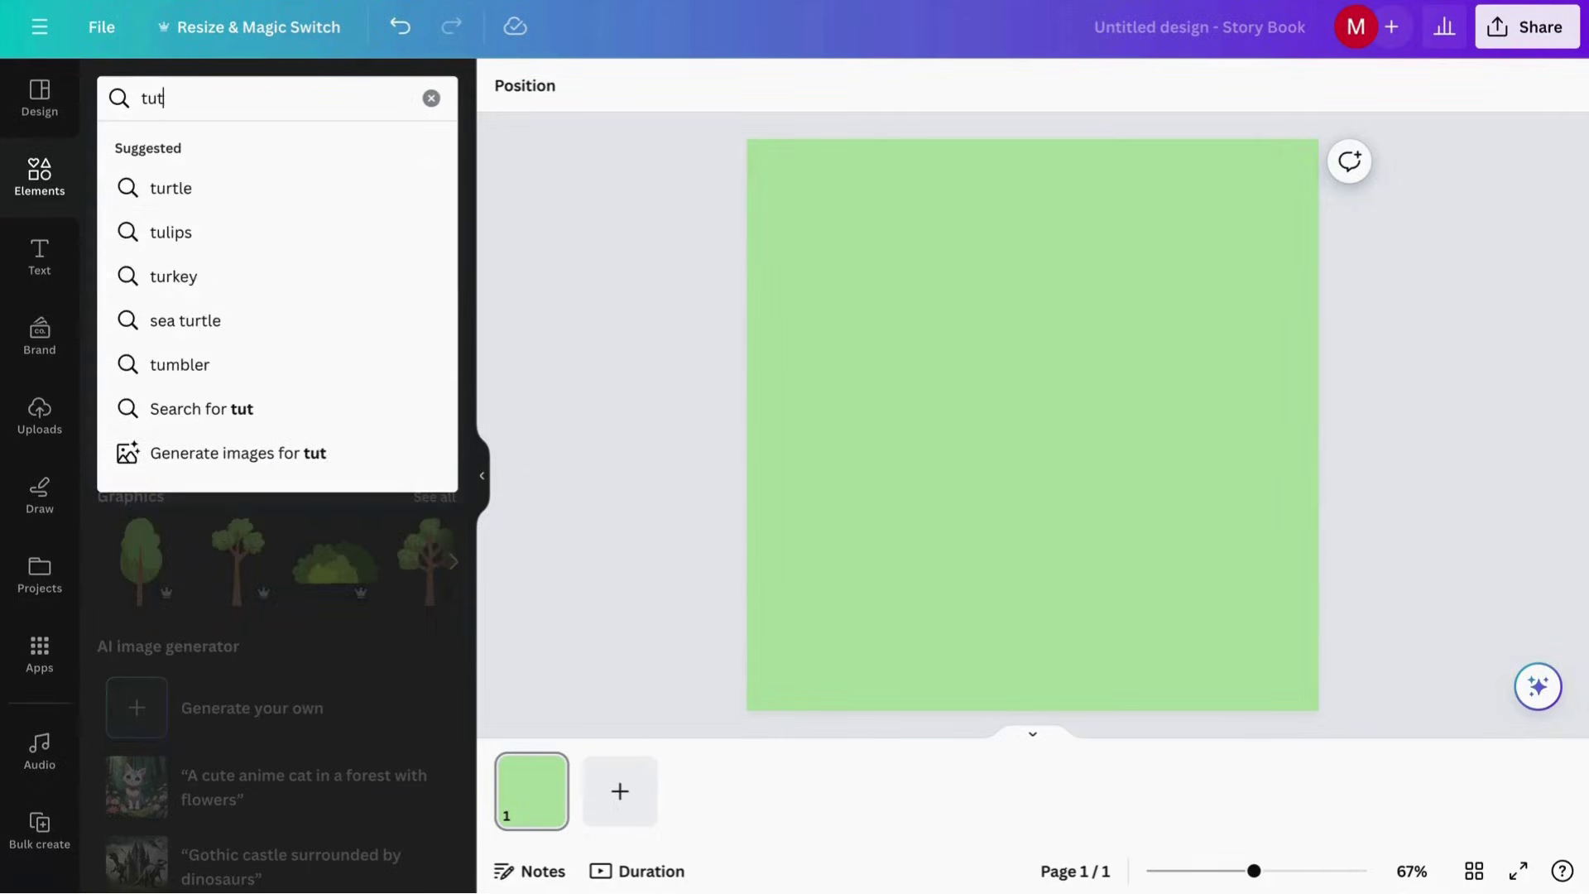
pyautogui.click(275, 180)
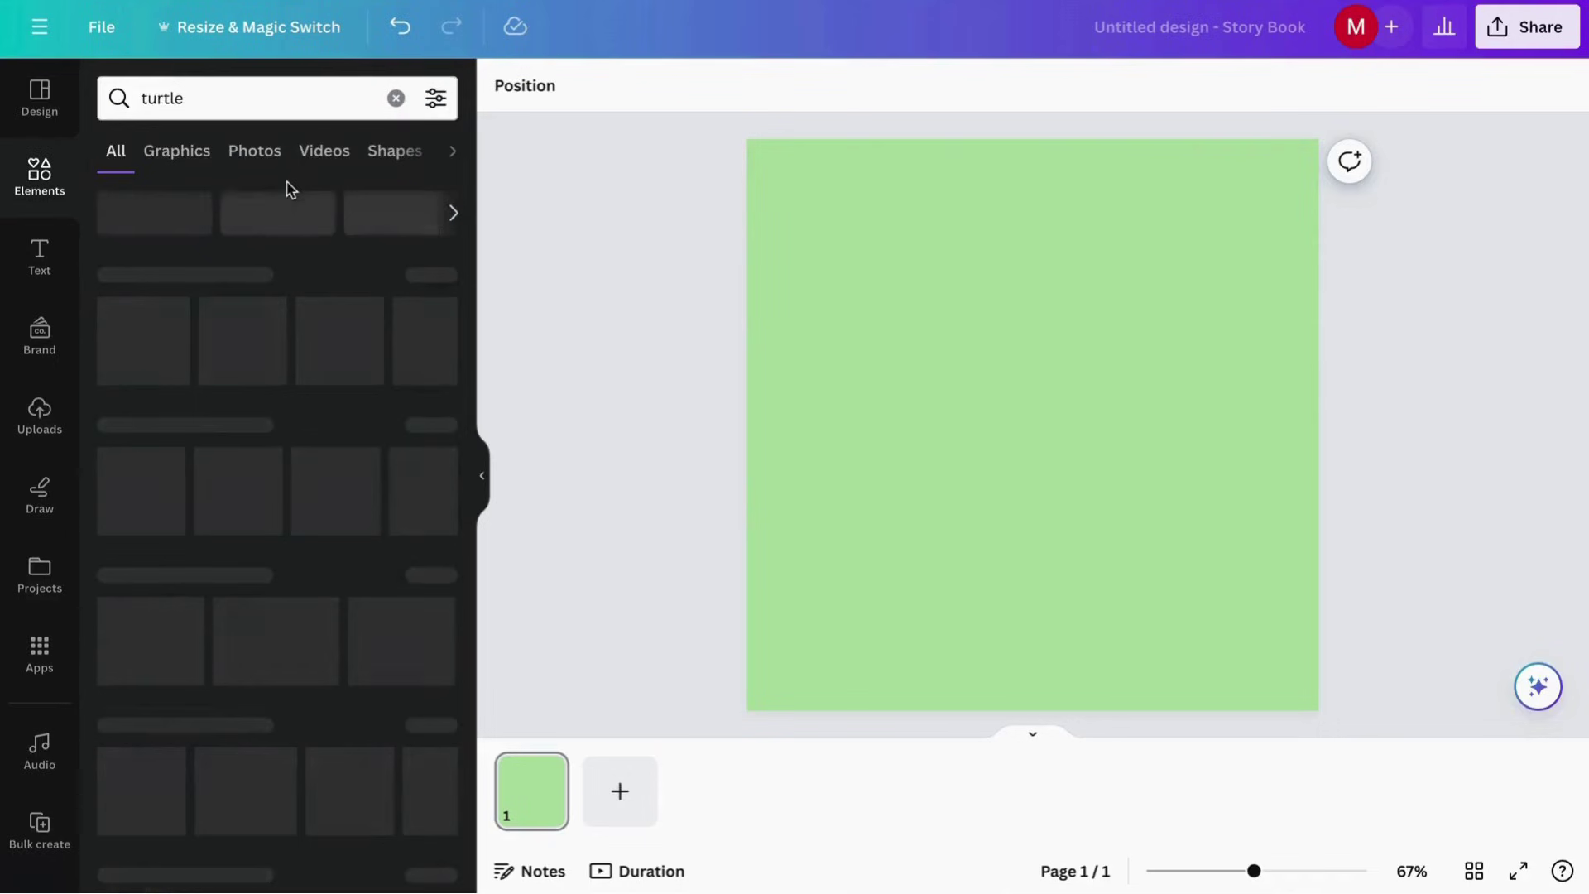
pyautogui.click(177, 152)
pyautogui.scroll(-3, 242, 481)
pyautogui.scroll(-2, 241, 481)
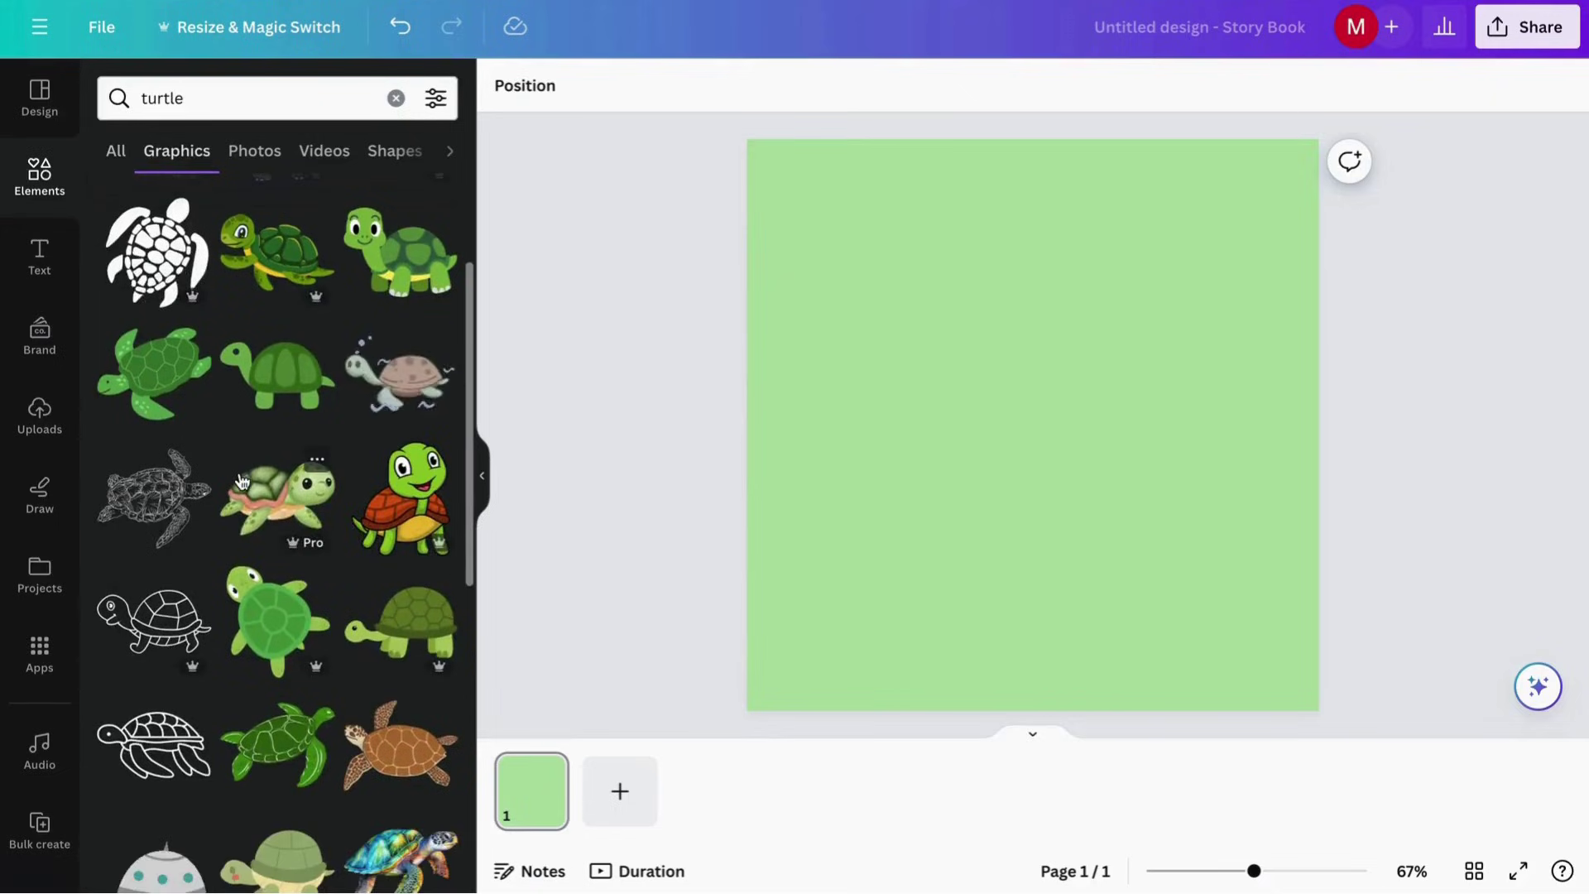
pyautogui.scroll(2, 403, 322)
pyautogui.click(403, 323)
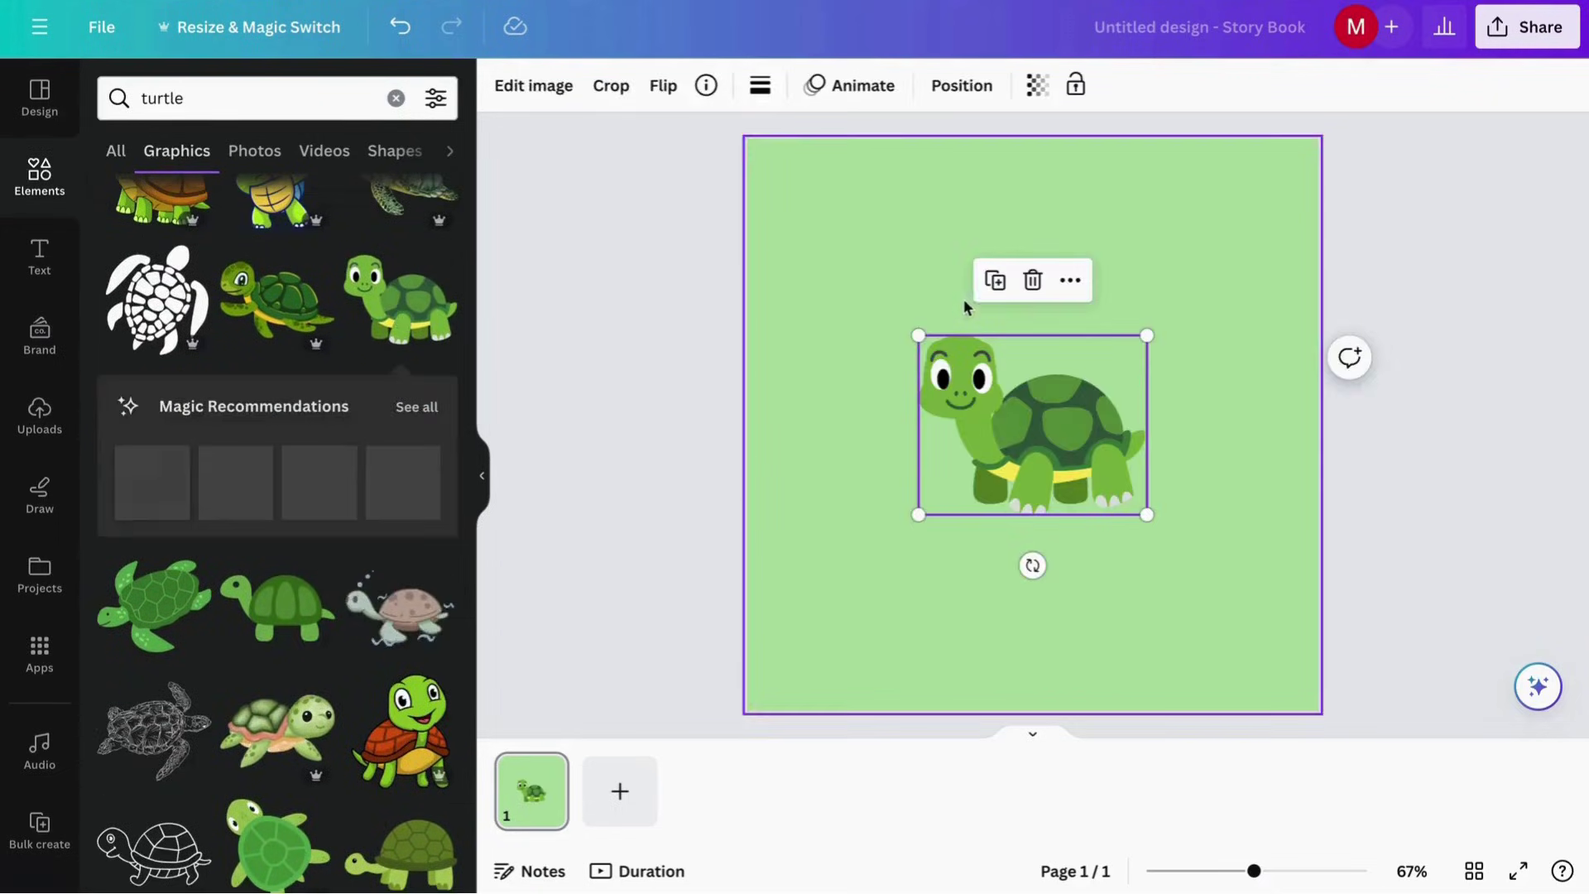
# Enlarge the turtle, move it to the page's top-left, and clear the search
pyautogui.moveTo(915, 338); pyautogui.dragTo(842, 275)
pyautogui.moveTo(957, 414); pyautogui.dragTo(896, 283)
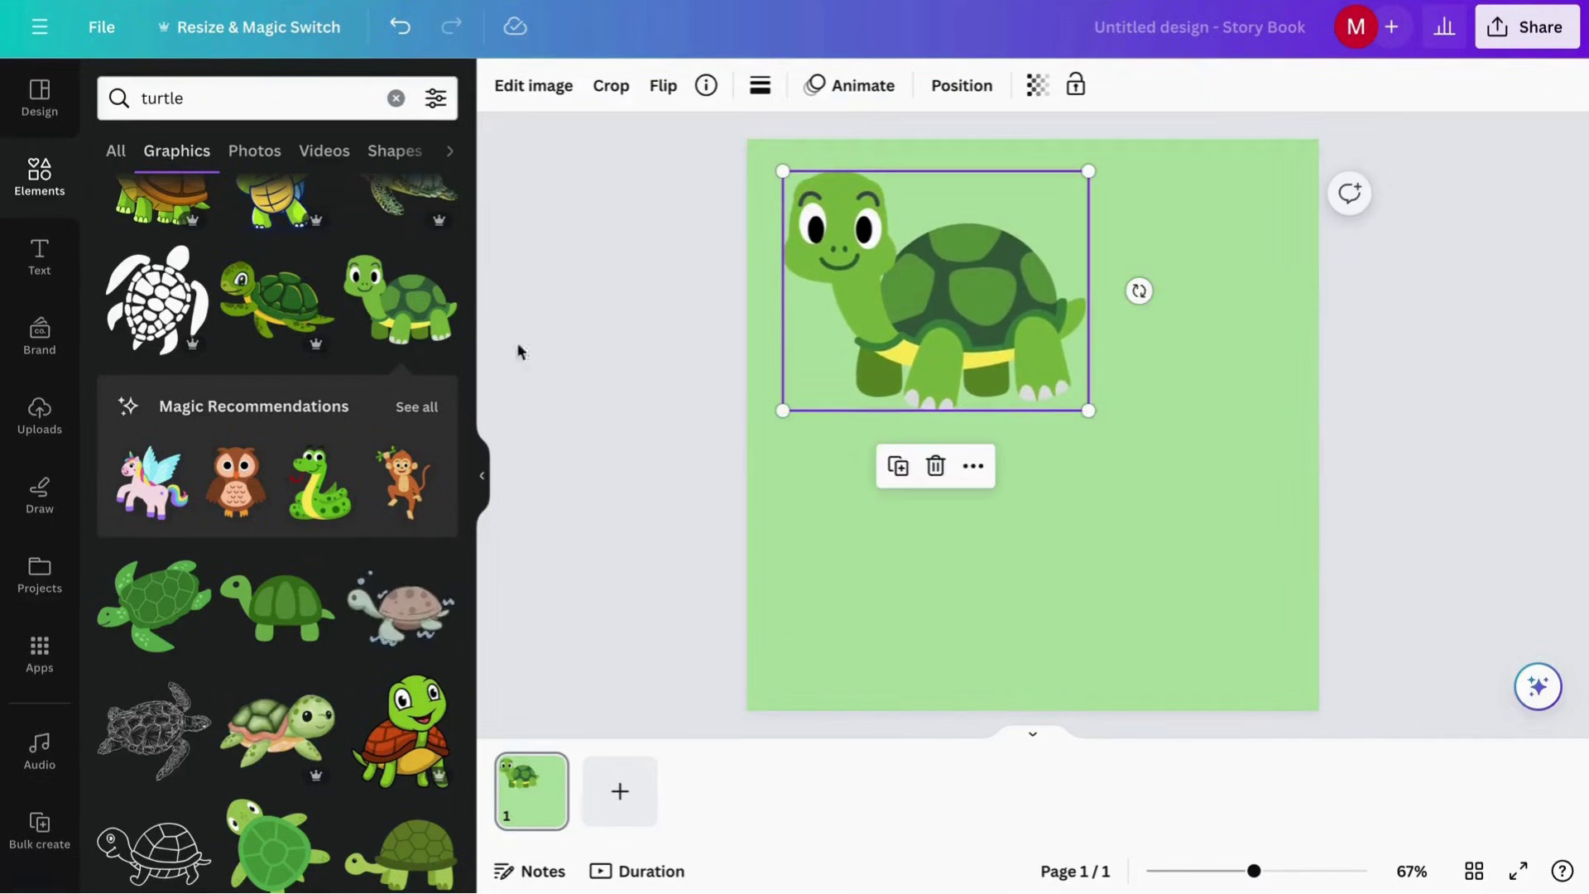
pyautogui.click(393, 98)
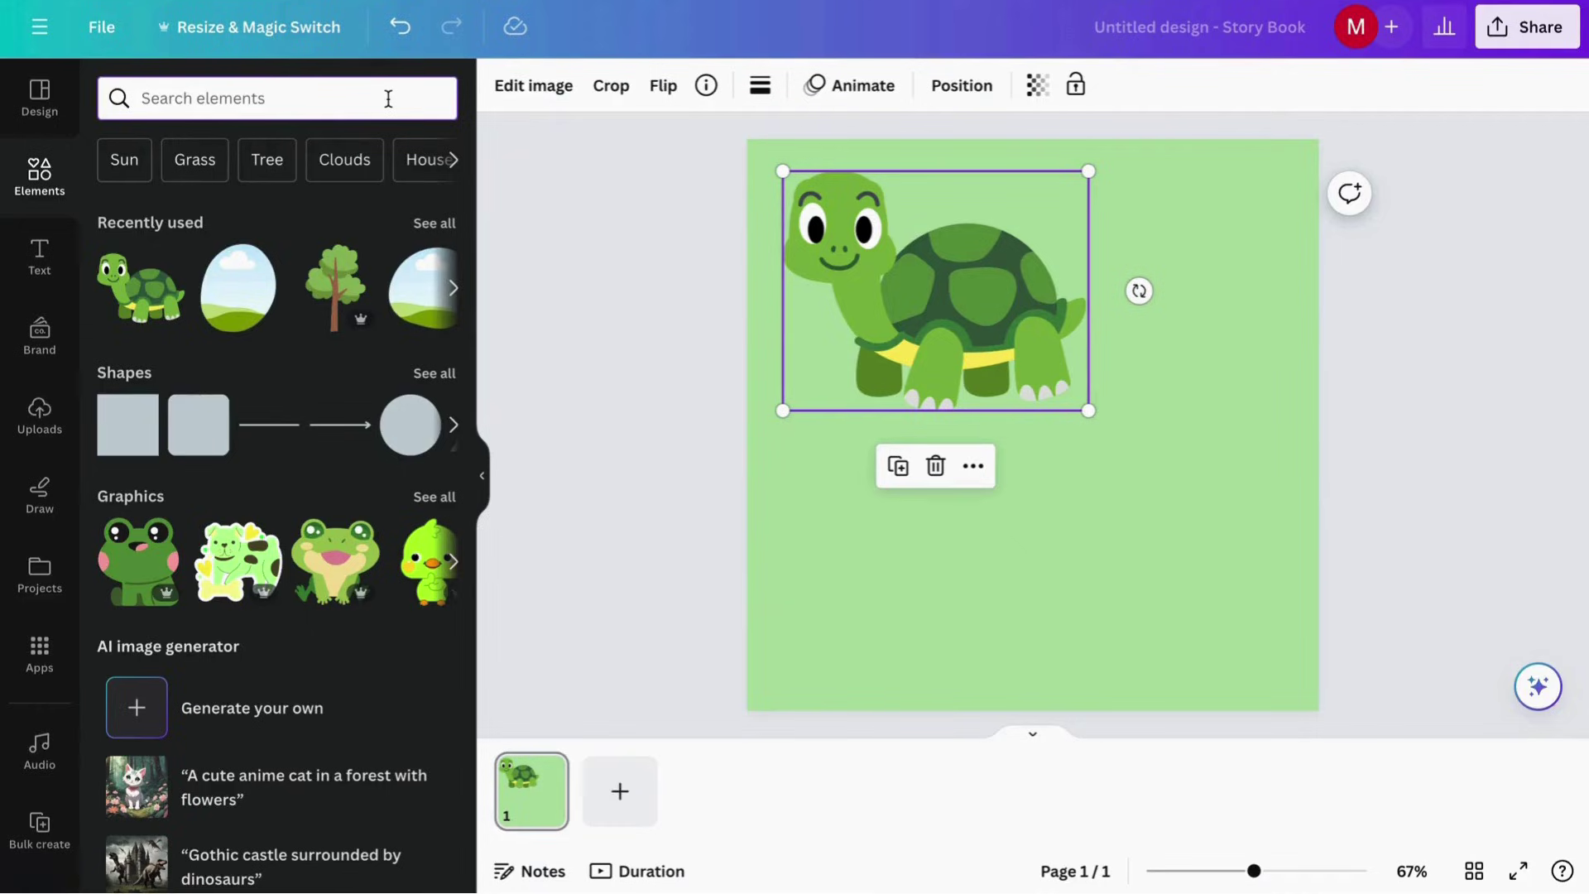
# Search Frames for 'frame', add and resize an egg-shaped frame, then delete it
pyautogui.write('frame')
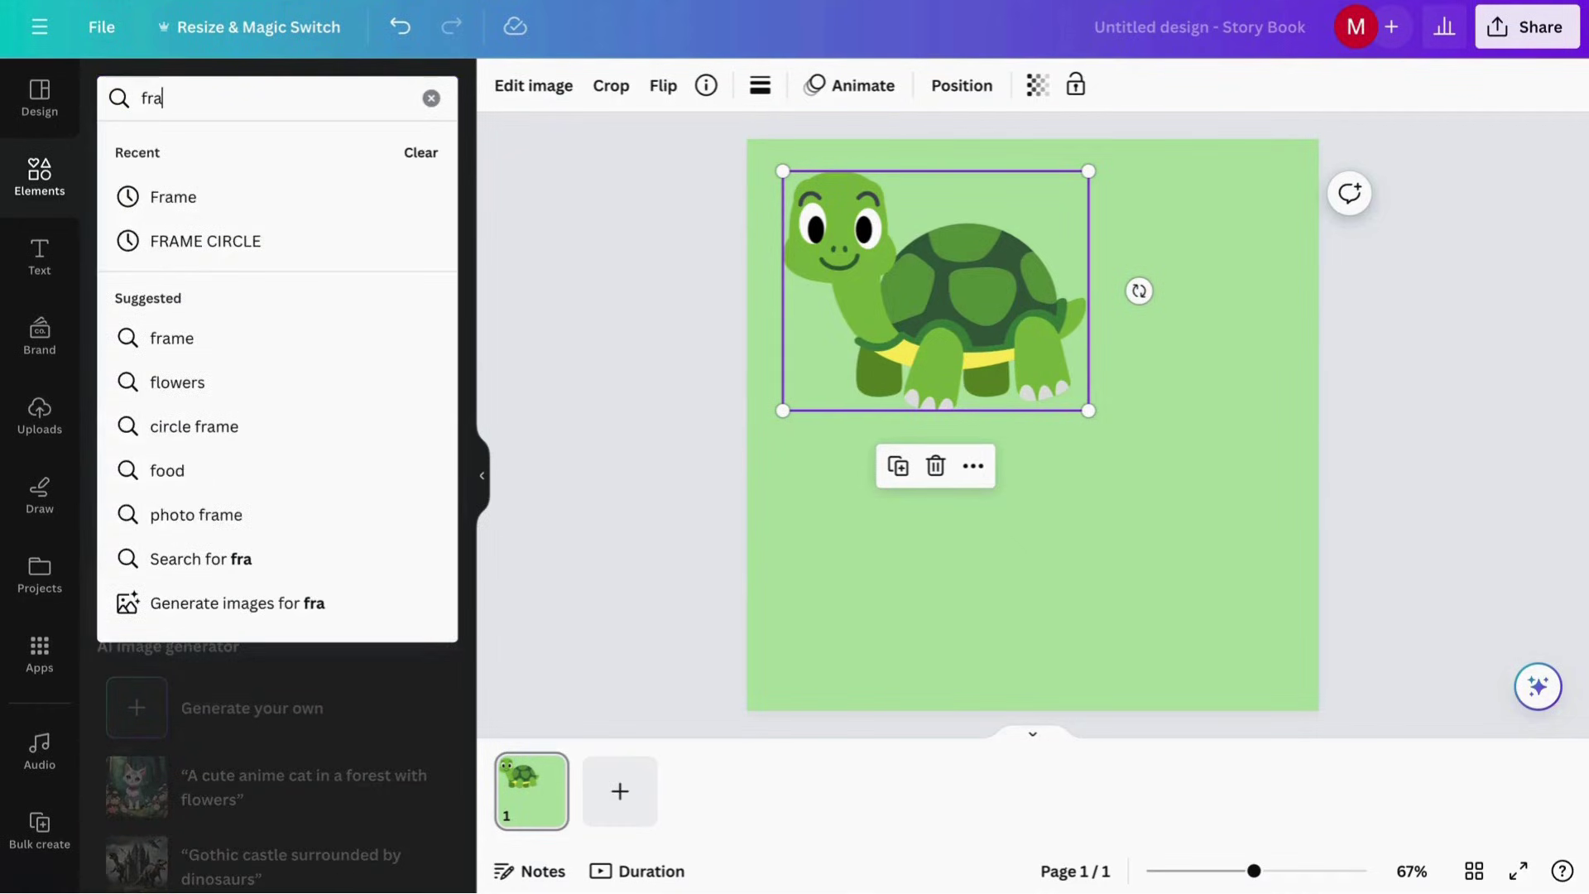
pyautogui.click(388, 189)
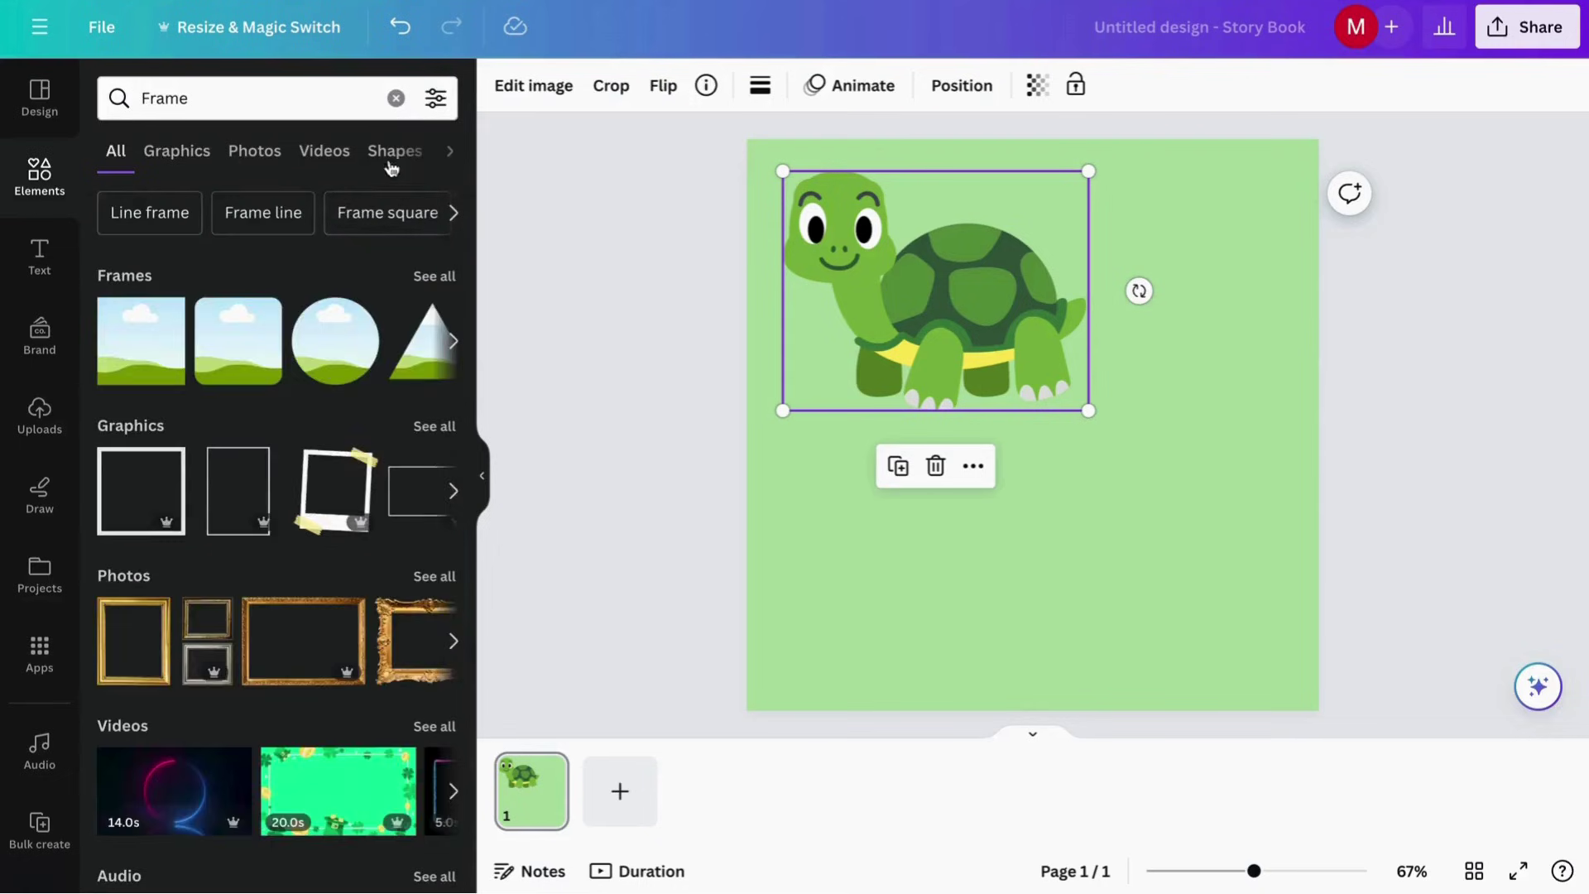
pyautogui.click(450, 152)
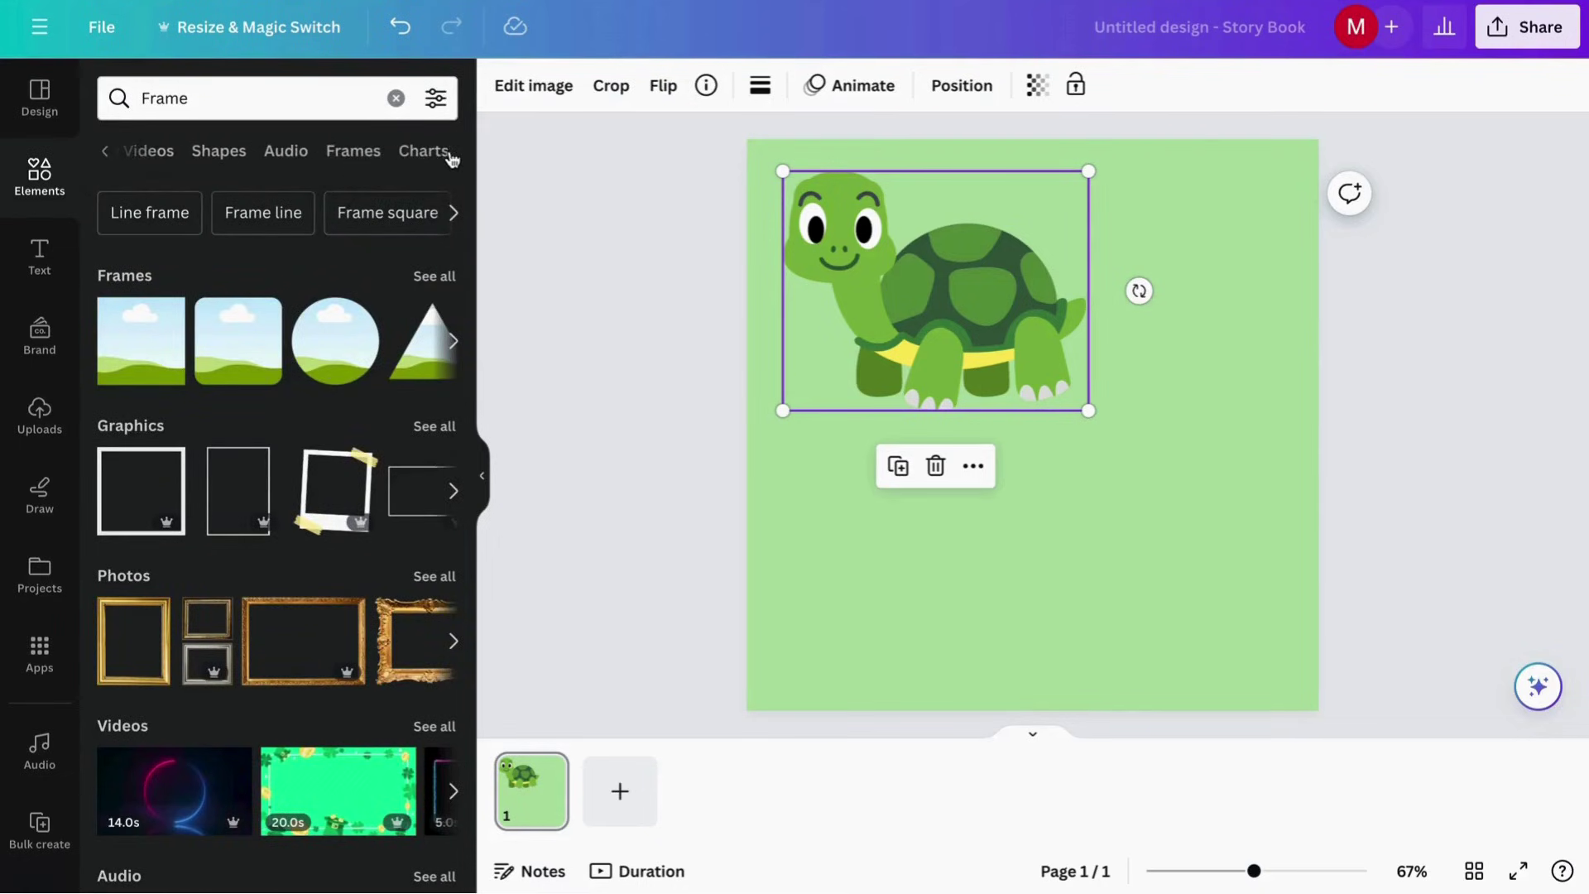
pyautogui.click(363, 152)
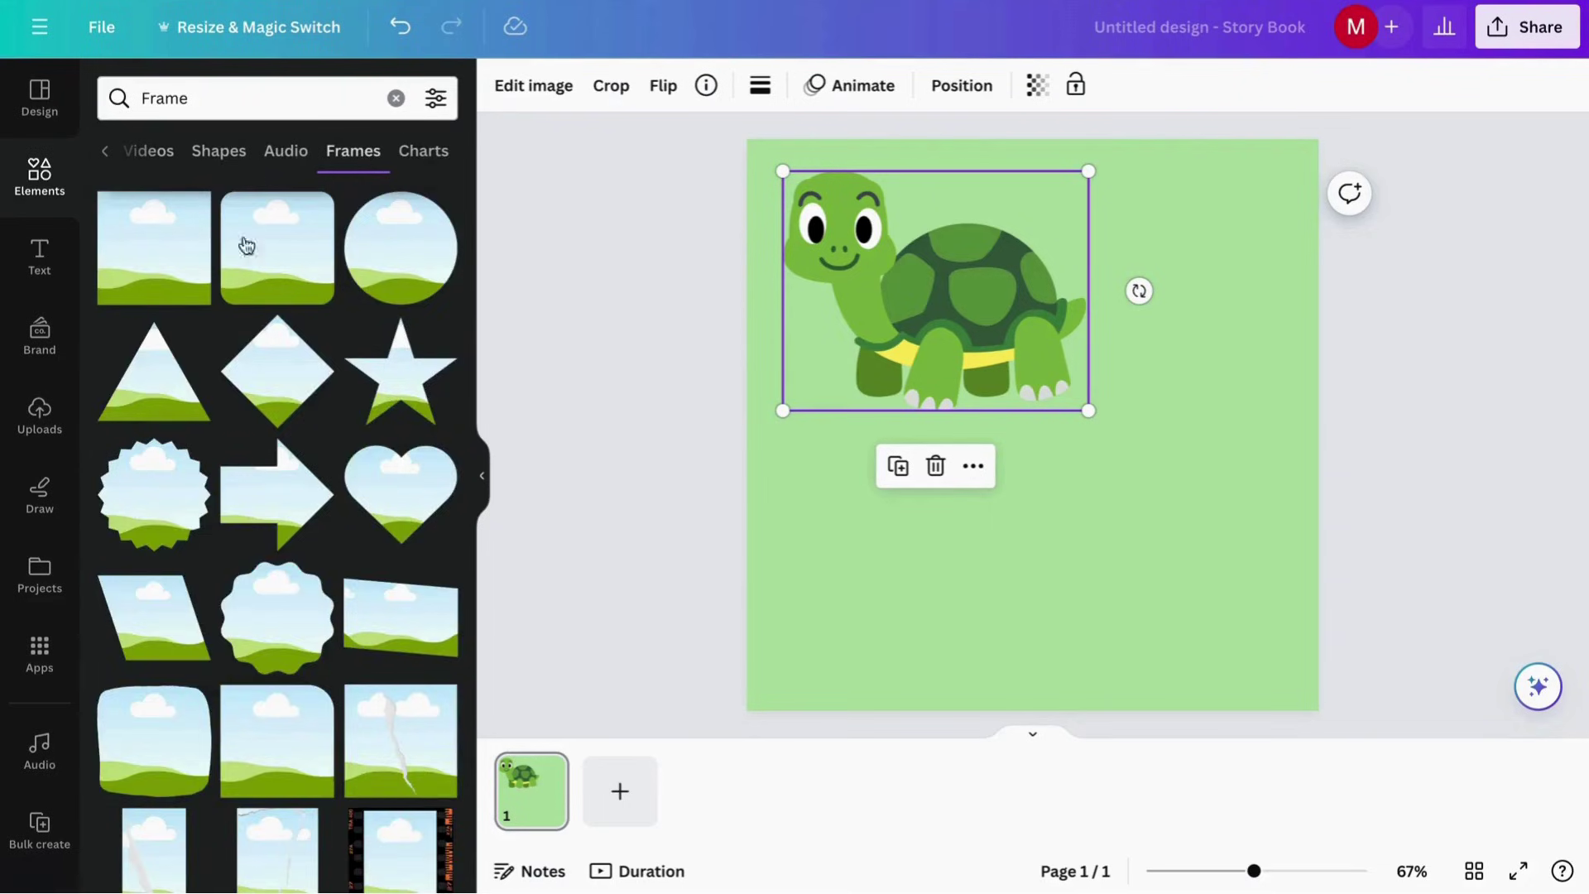
pyautogui.scroll(-10, 291, 504)
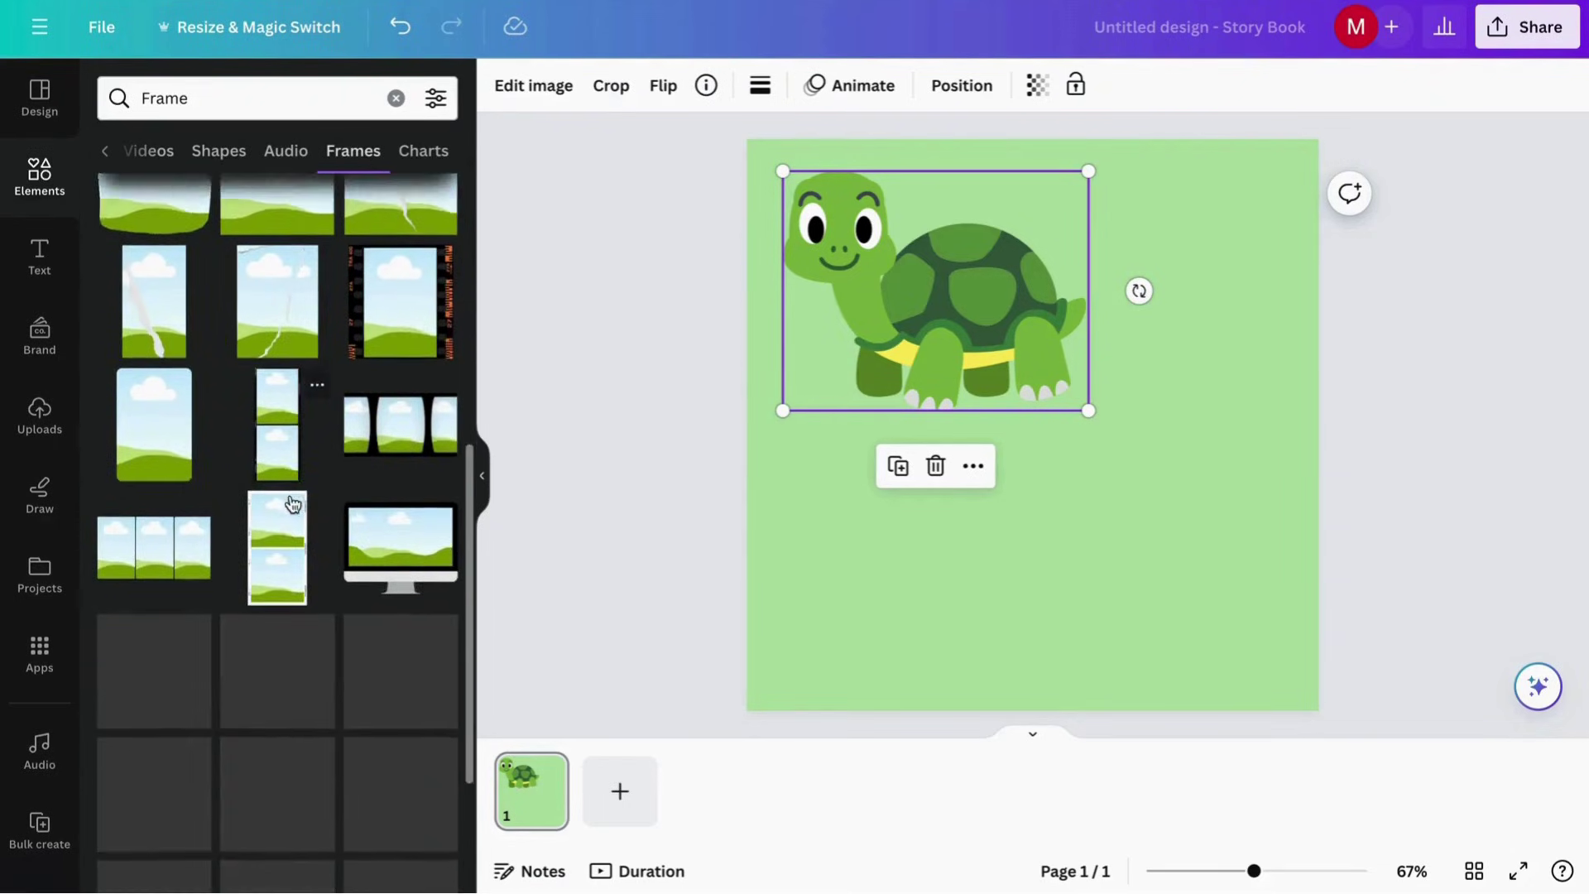
pyautogui.scroll(-6, 292, 504)
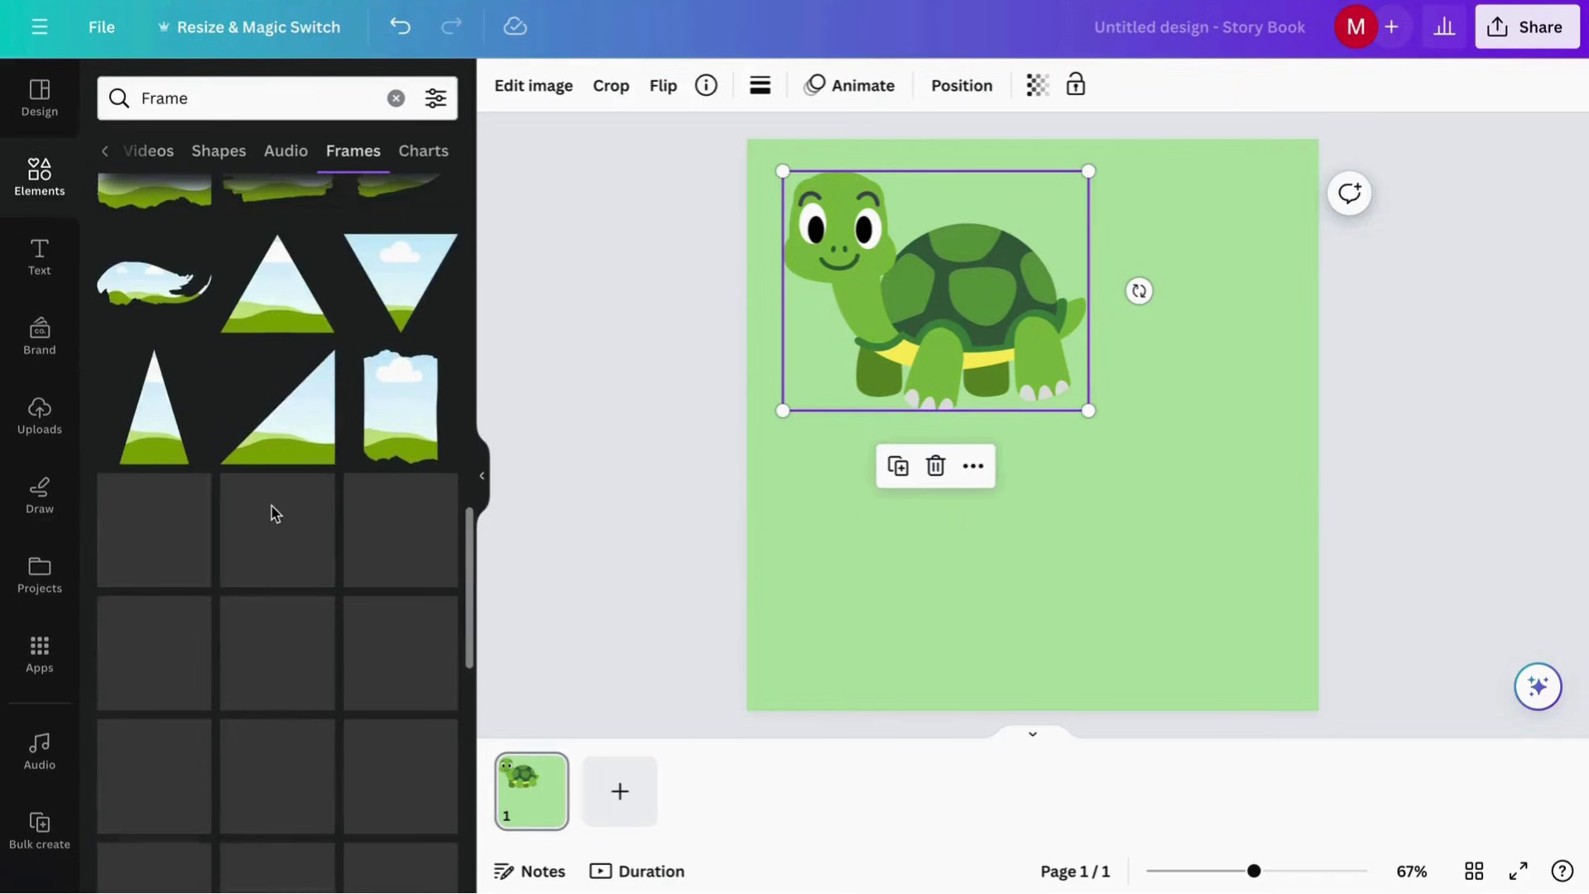
pyautogui.scroll(-1, 274, 514)
pyautogui.click(157, 487)
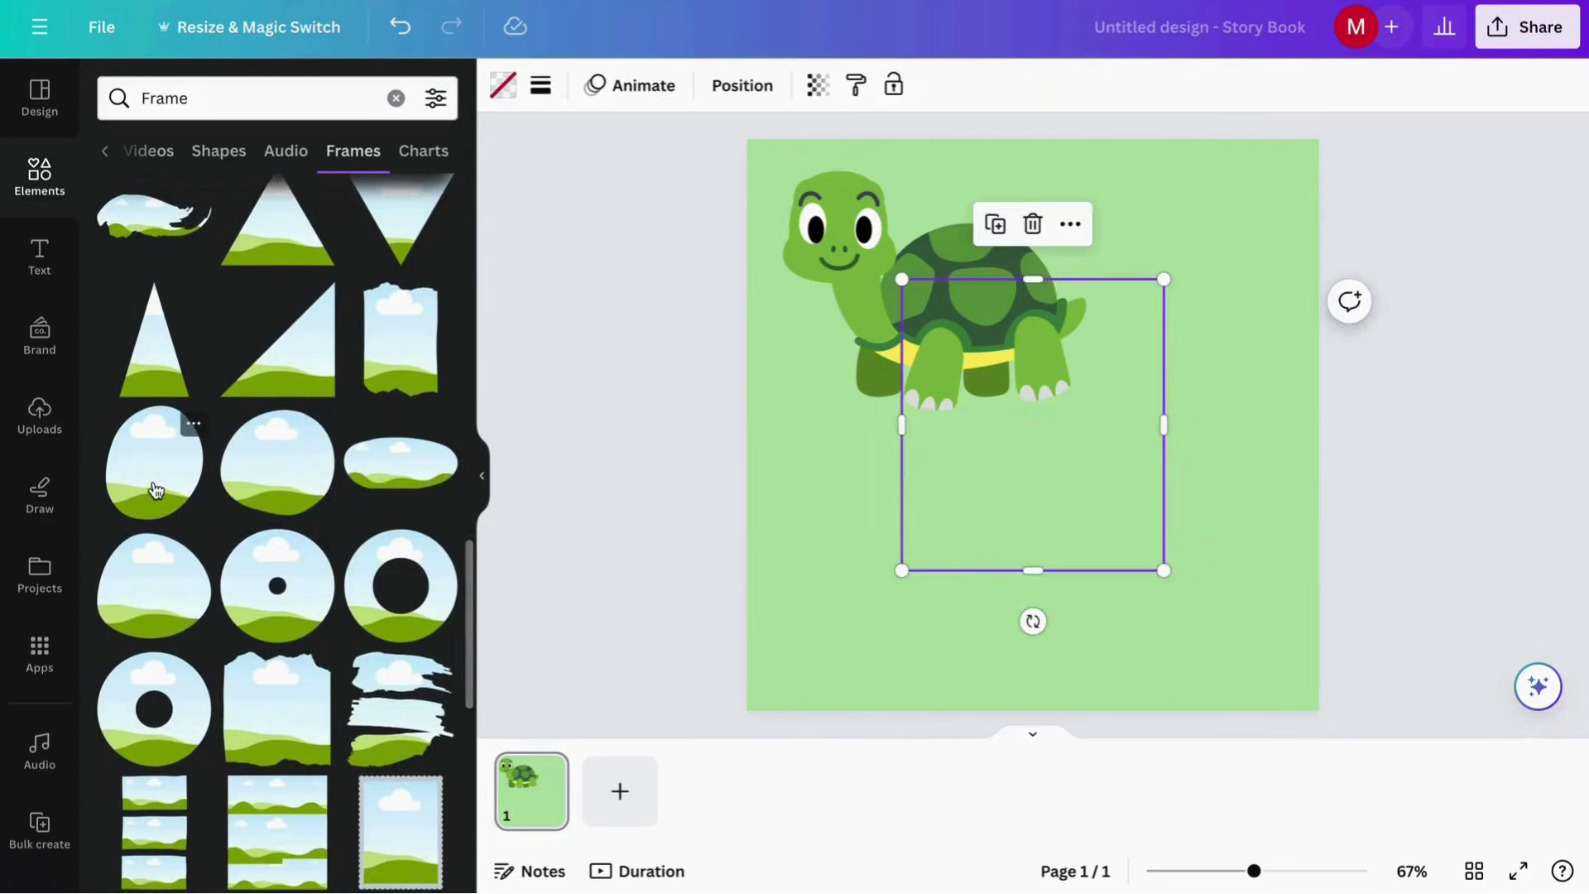
pyautogui.moveTo(911, 573); pyautogui.dragTo(781, 703)
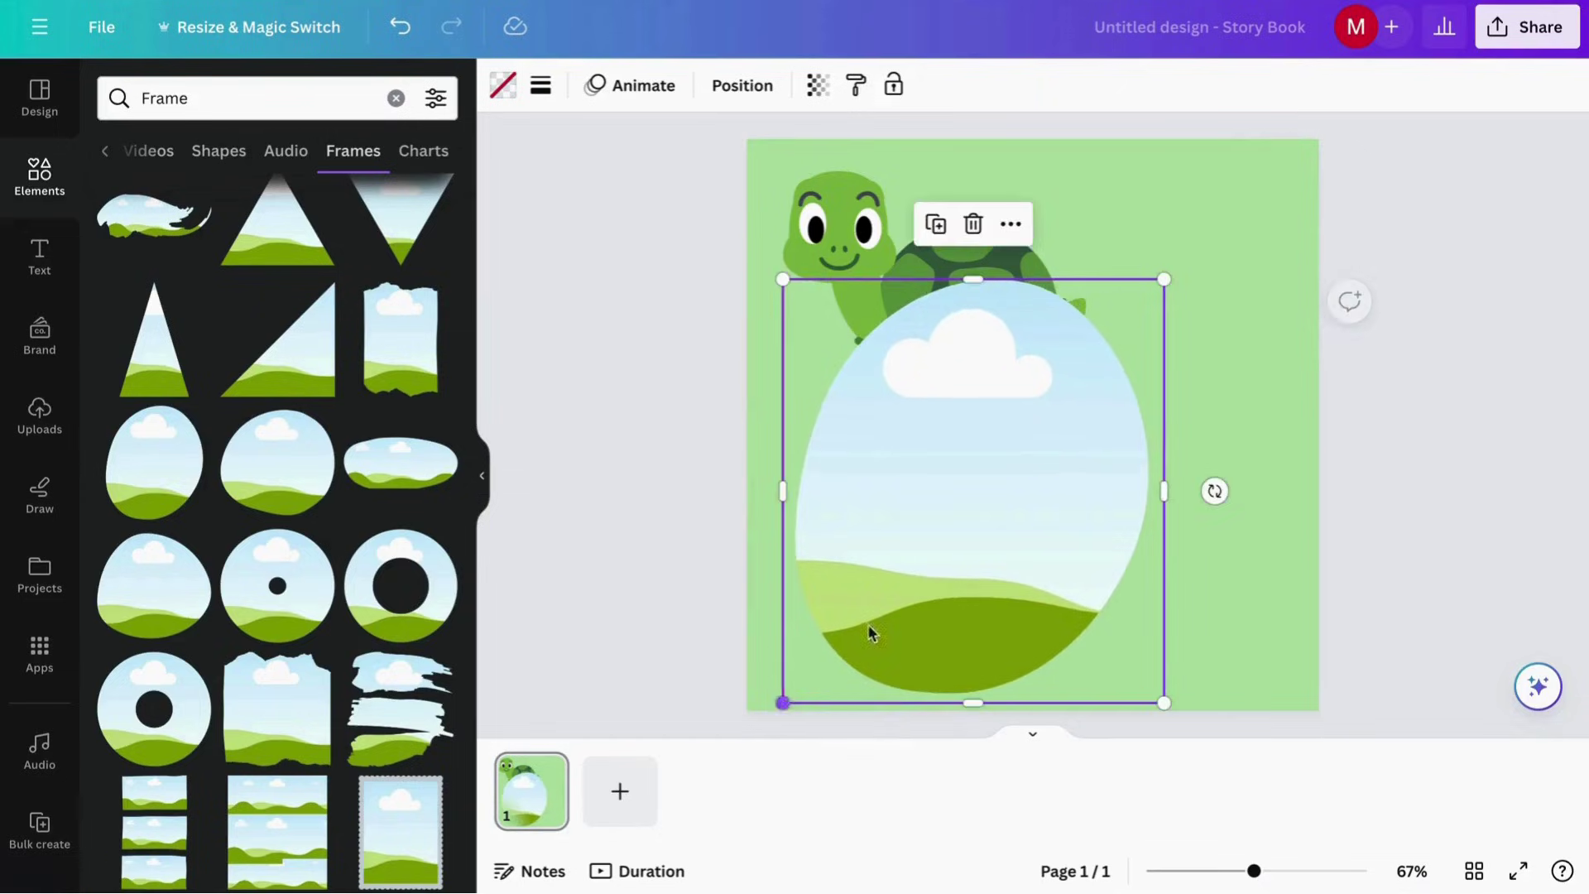
pyautogui.moveTo(1051, 468); pyautogui.dragTo(1100, 508)
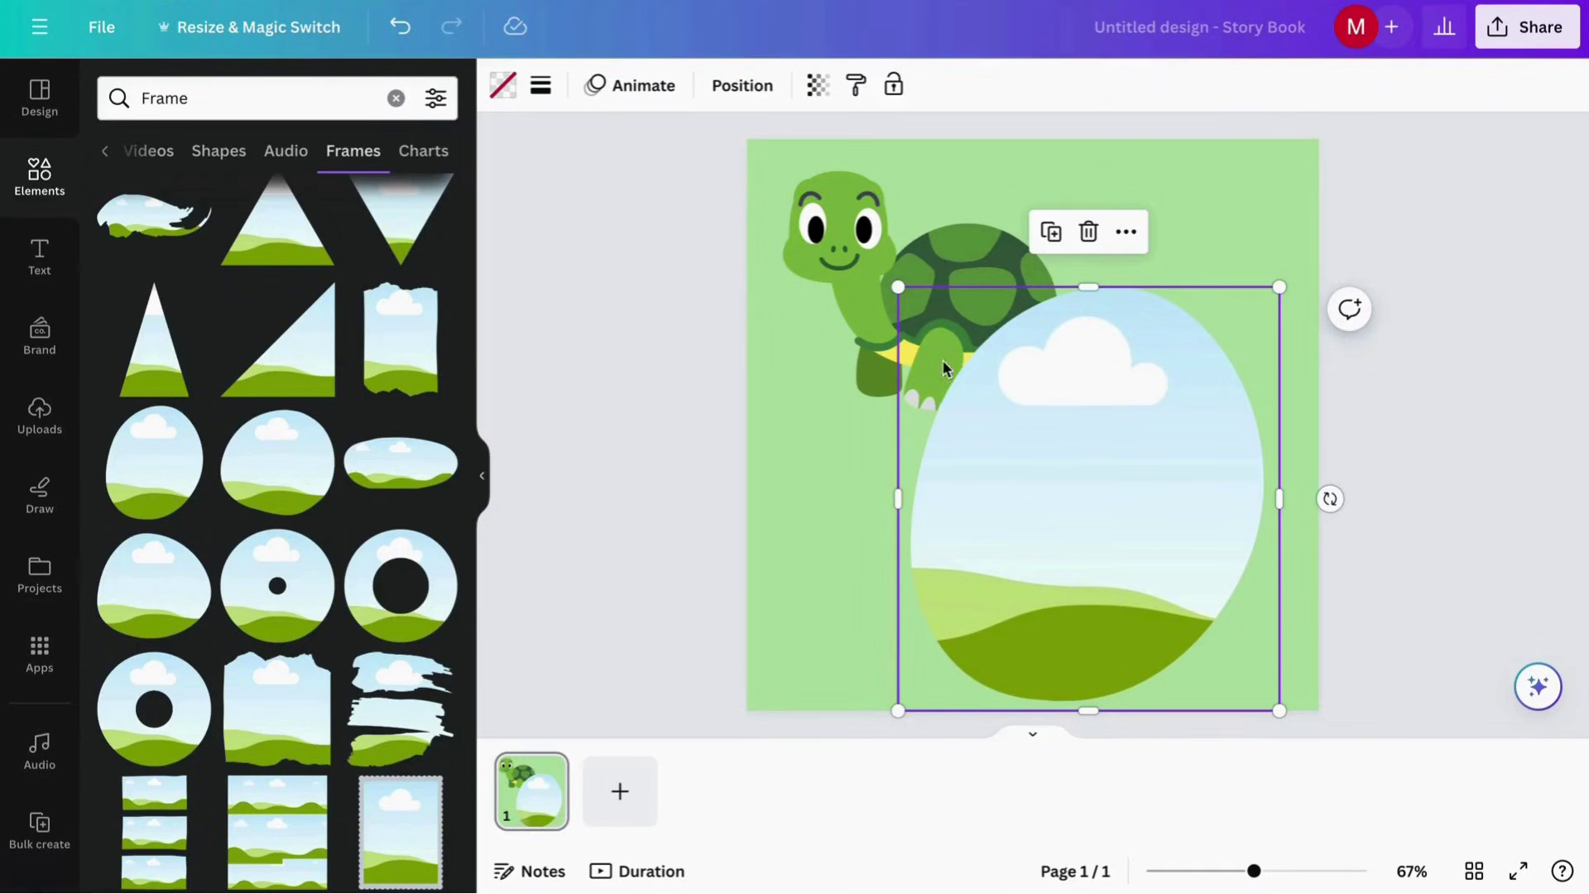
pyautogui.click(1088, 232)
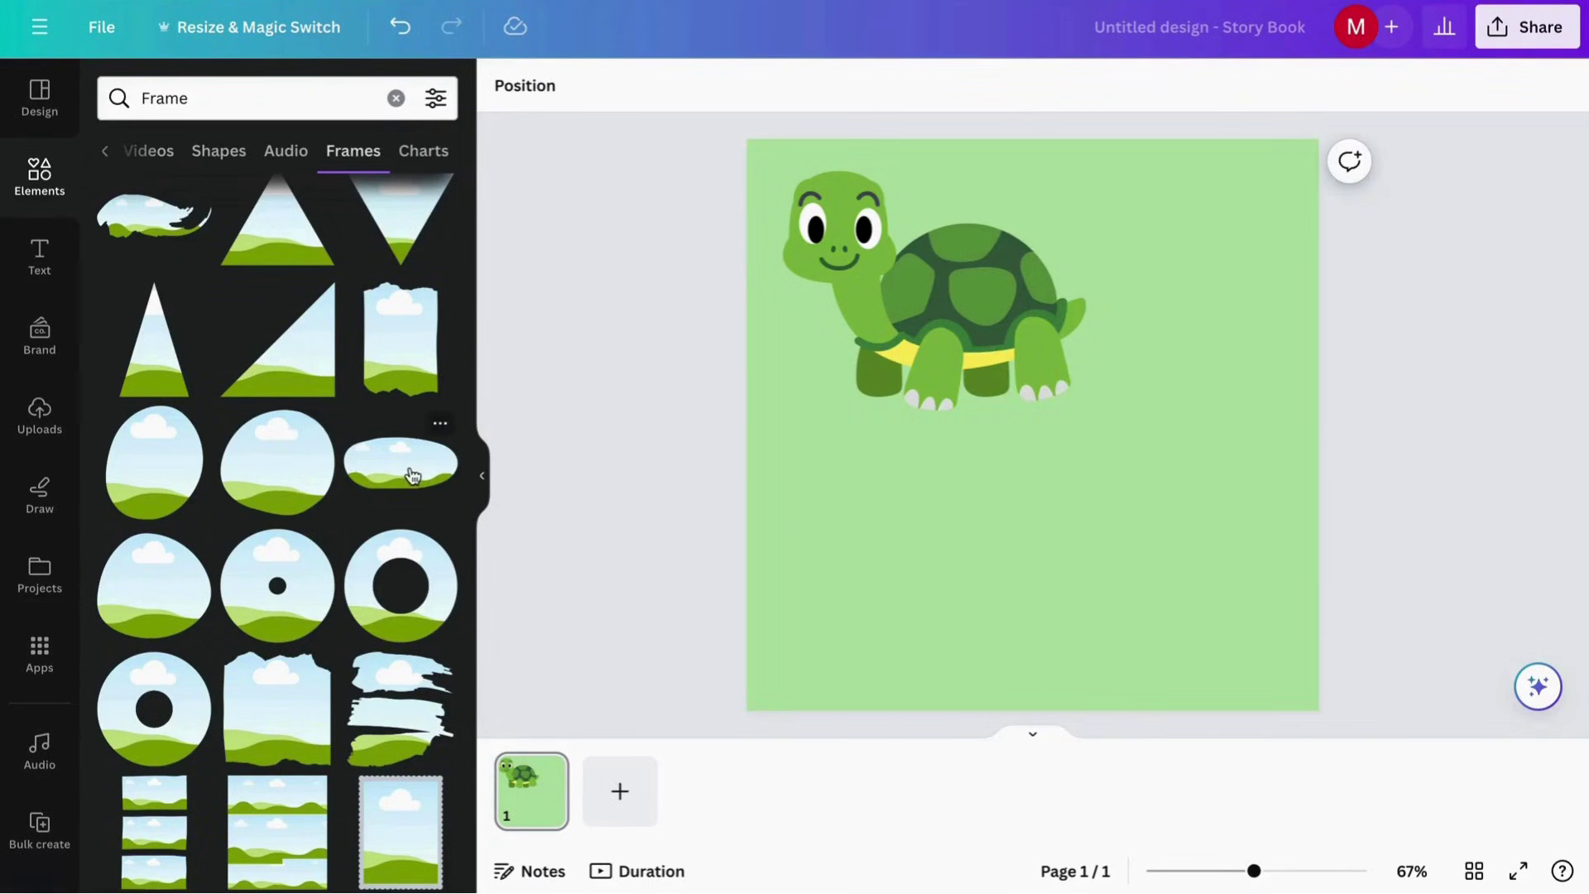
# Add the wide oval sky frame, enlarge it and move it below the turtle
pyautogui.click(408, 465)
pyautogui.moveTo(887, 357); pyautogui.dragTo(657, 248)
pyautogui.moveTo(938, 355); pyautogui.dragTo(1029, 543)
# Nudge the turtle up slightly and set its transparency to about 55
pyautogui.click(1004, 260)
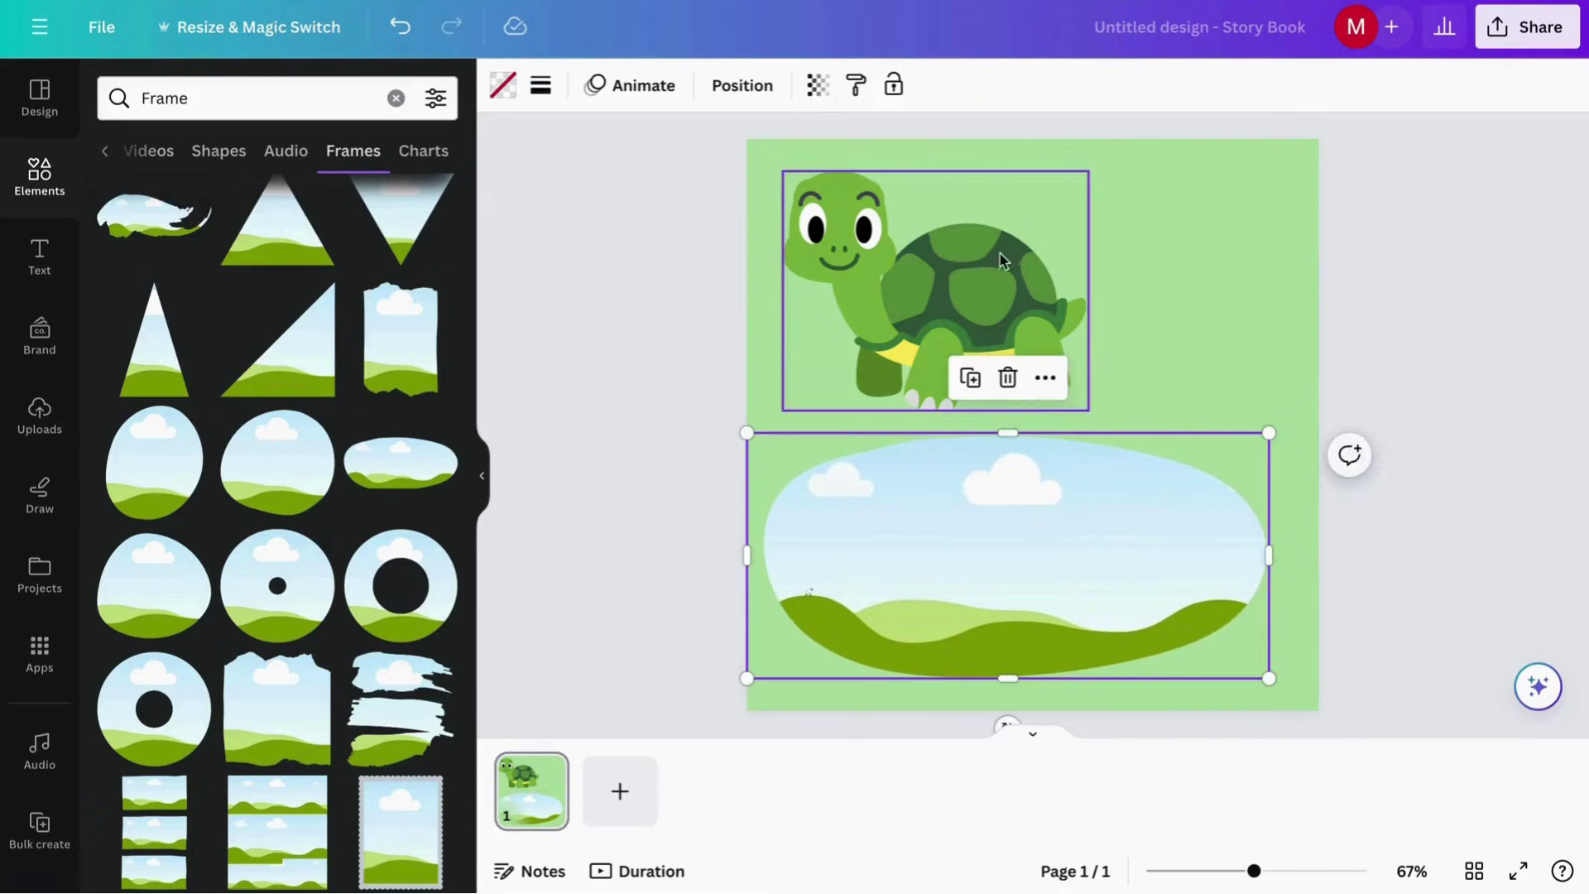
pyautogui.moveTo(1004, 259); pyautogui.dragTo(999, 249)
pyautogui.click(1037, 86)
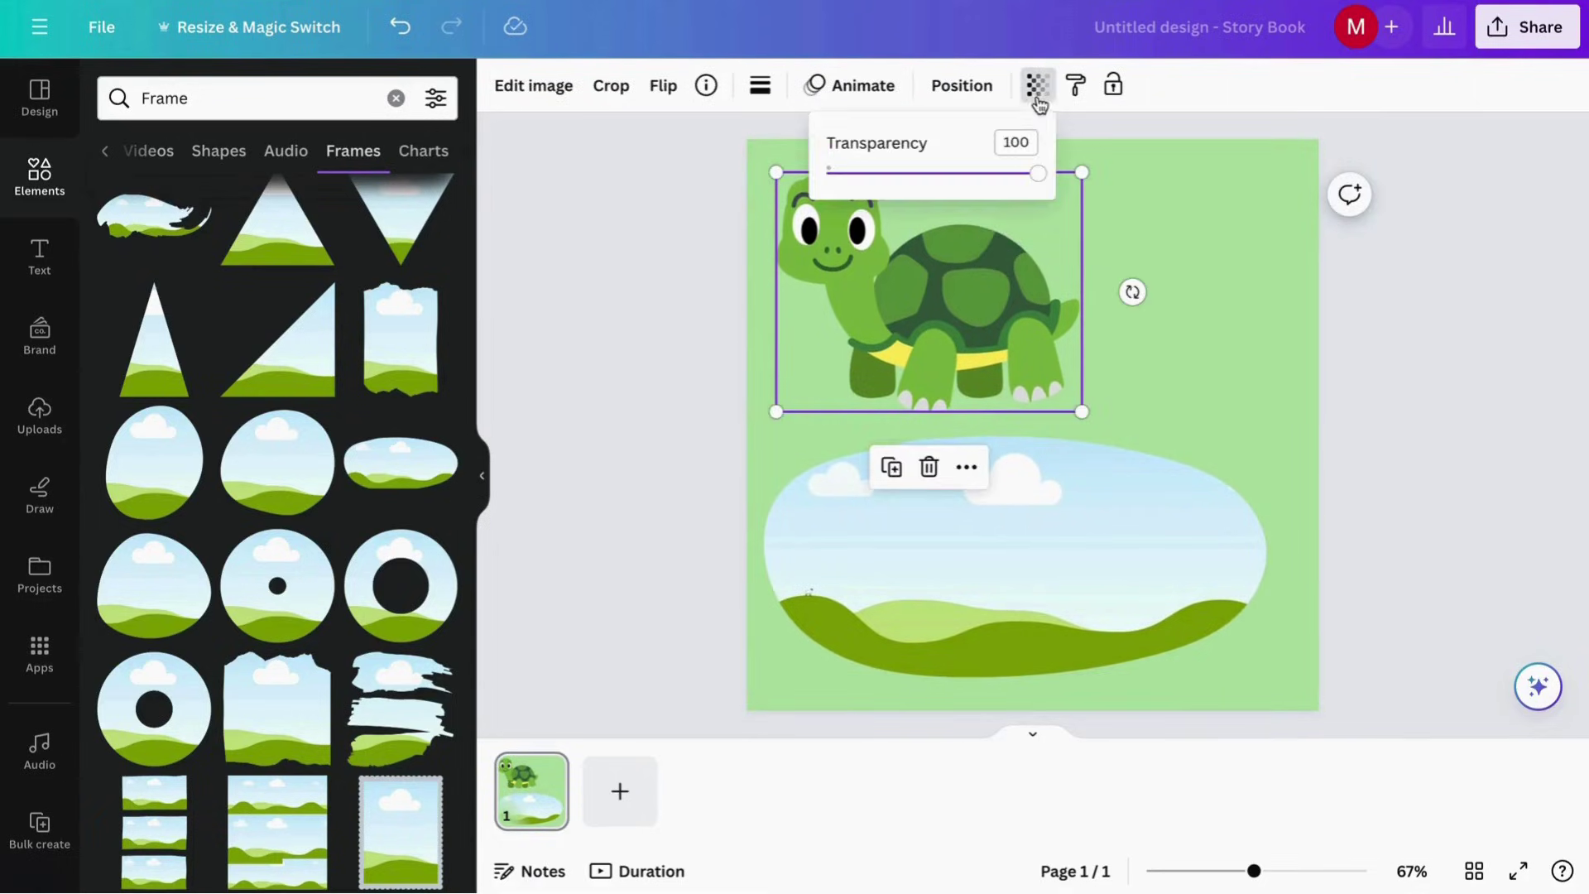
pyautogui.moveTo(1037, 182); pyautogui.dragTo(944, 187)
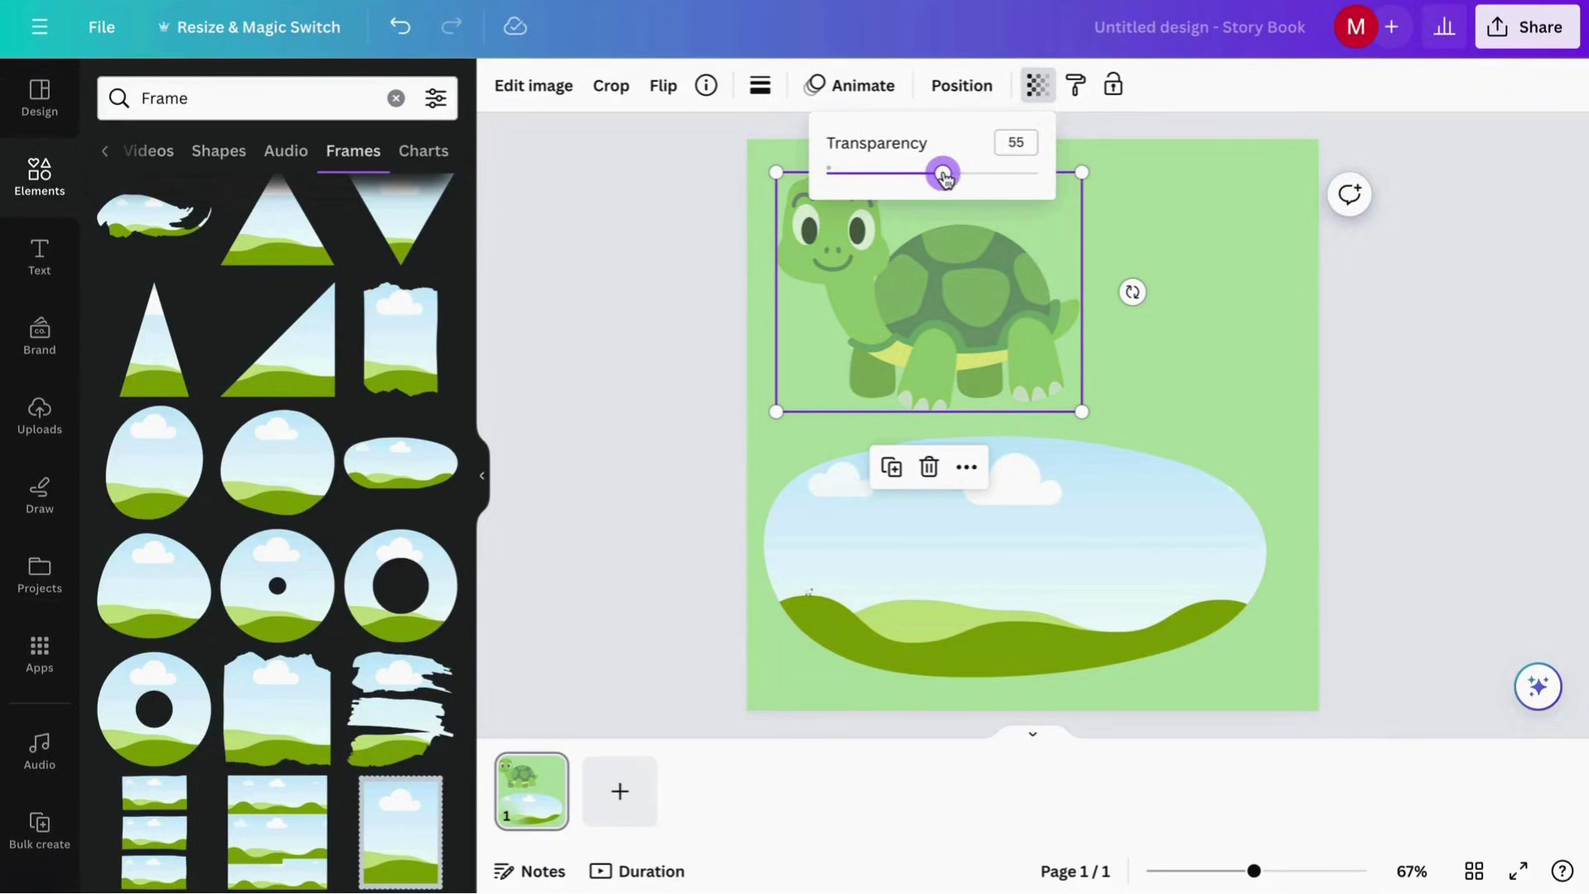
pyautogui.click(681, 306)
pyautogui.click(679, 306)
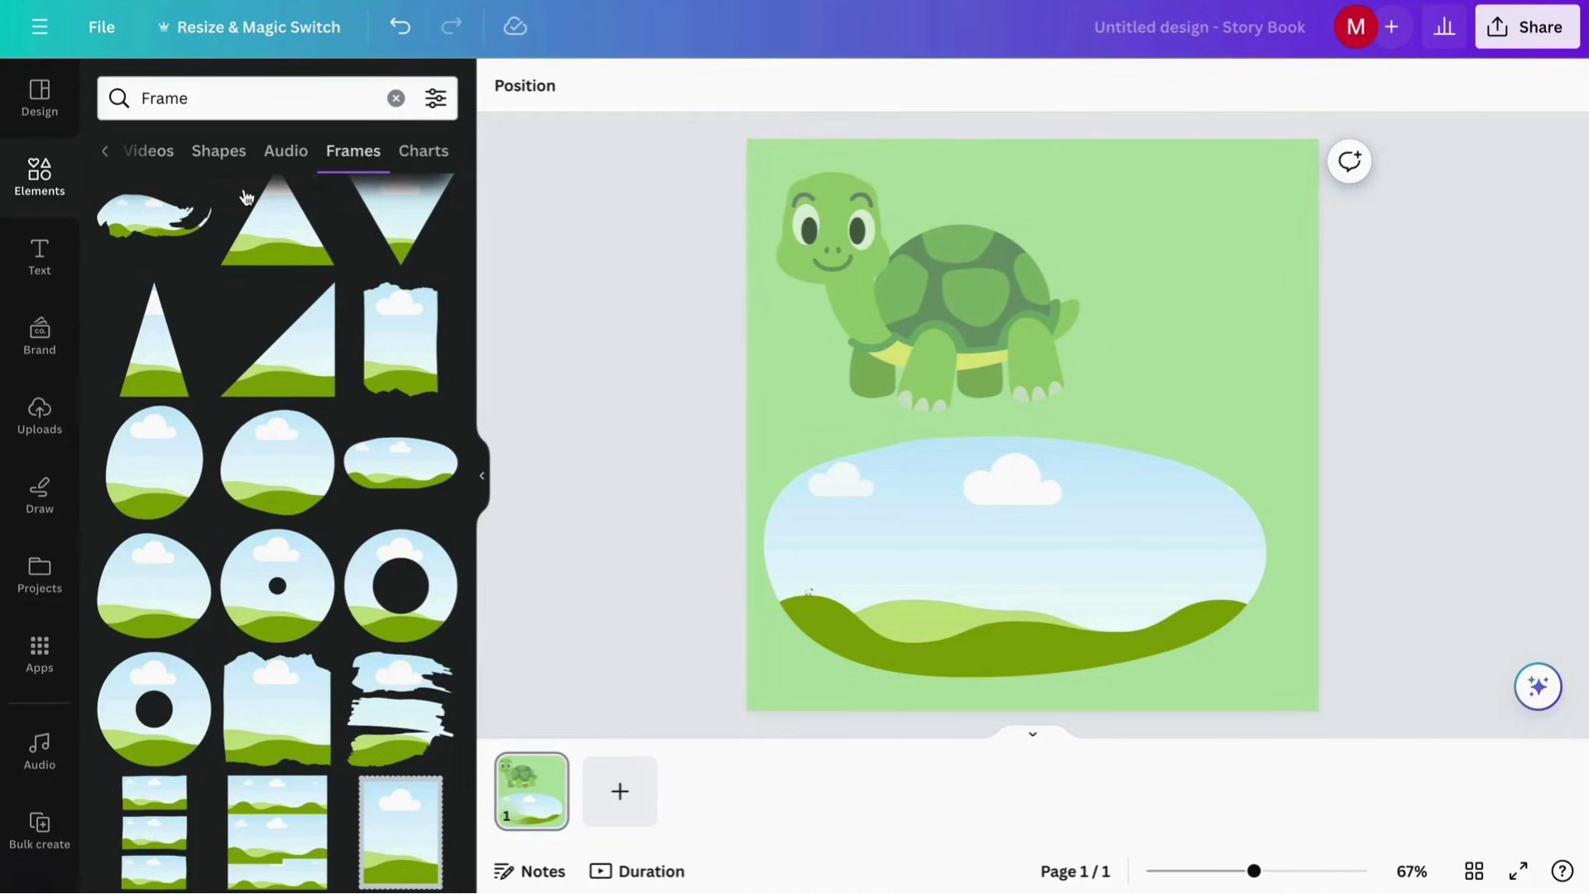
# Clear the frame search, add a Subtitle text box and move it to the top right
pyautogui.click(32, 178)
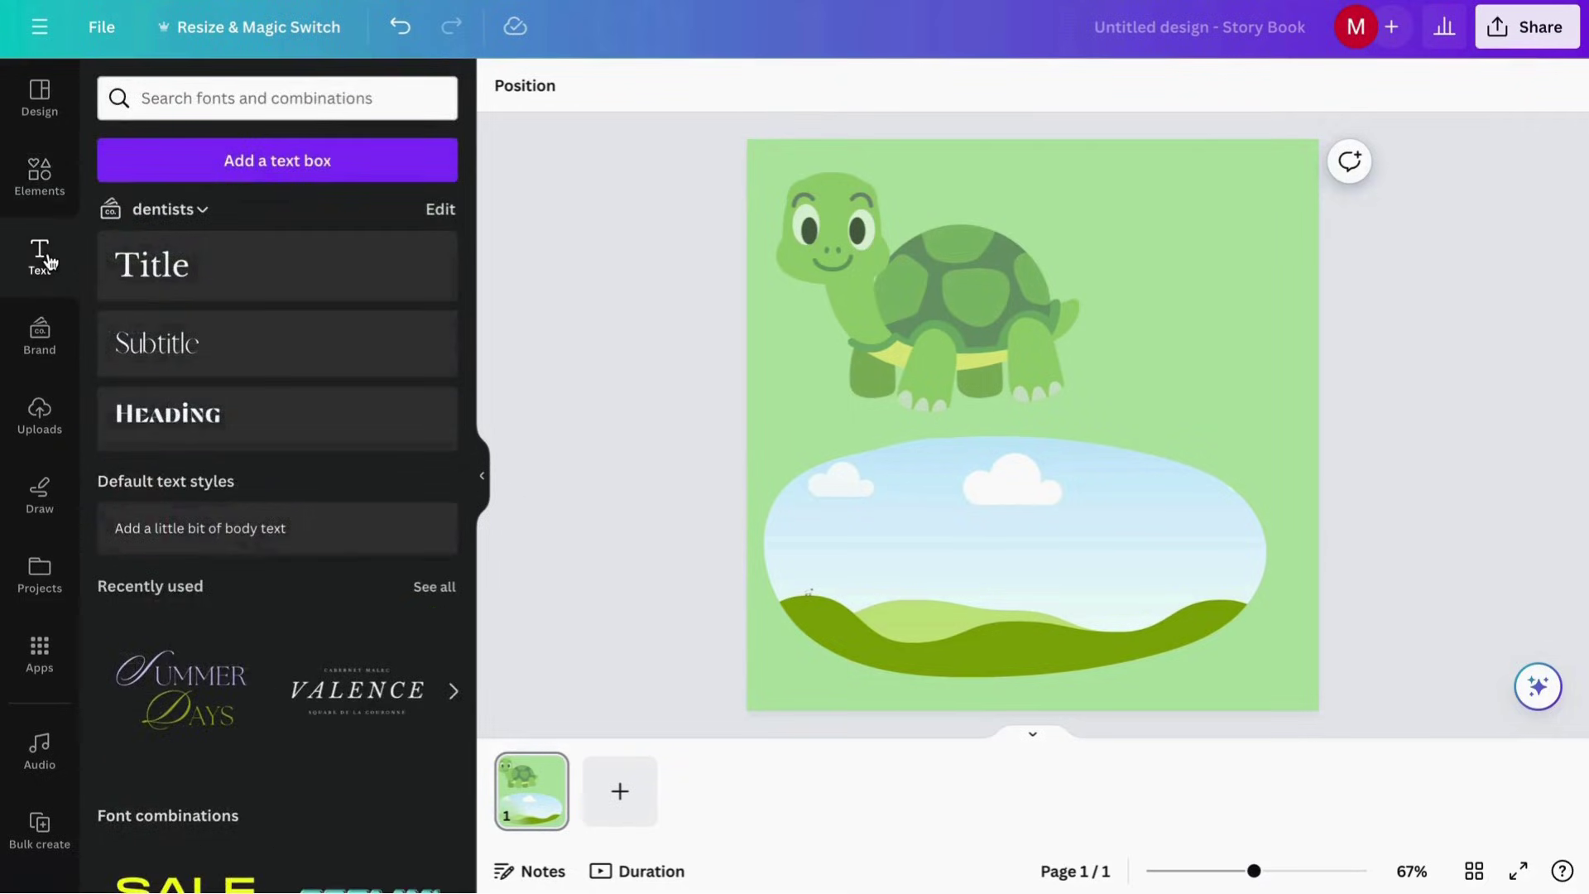
pyautogui.click(205, 357)
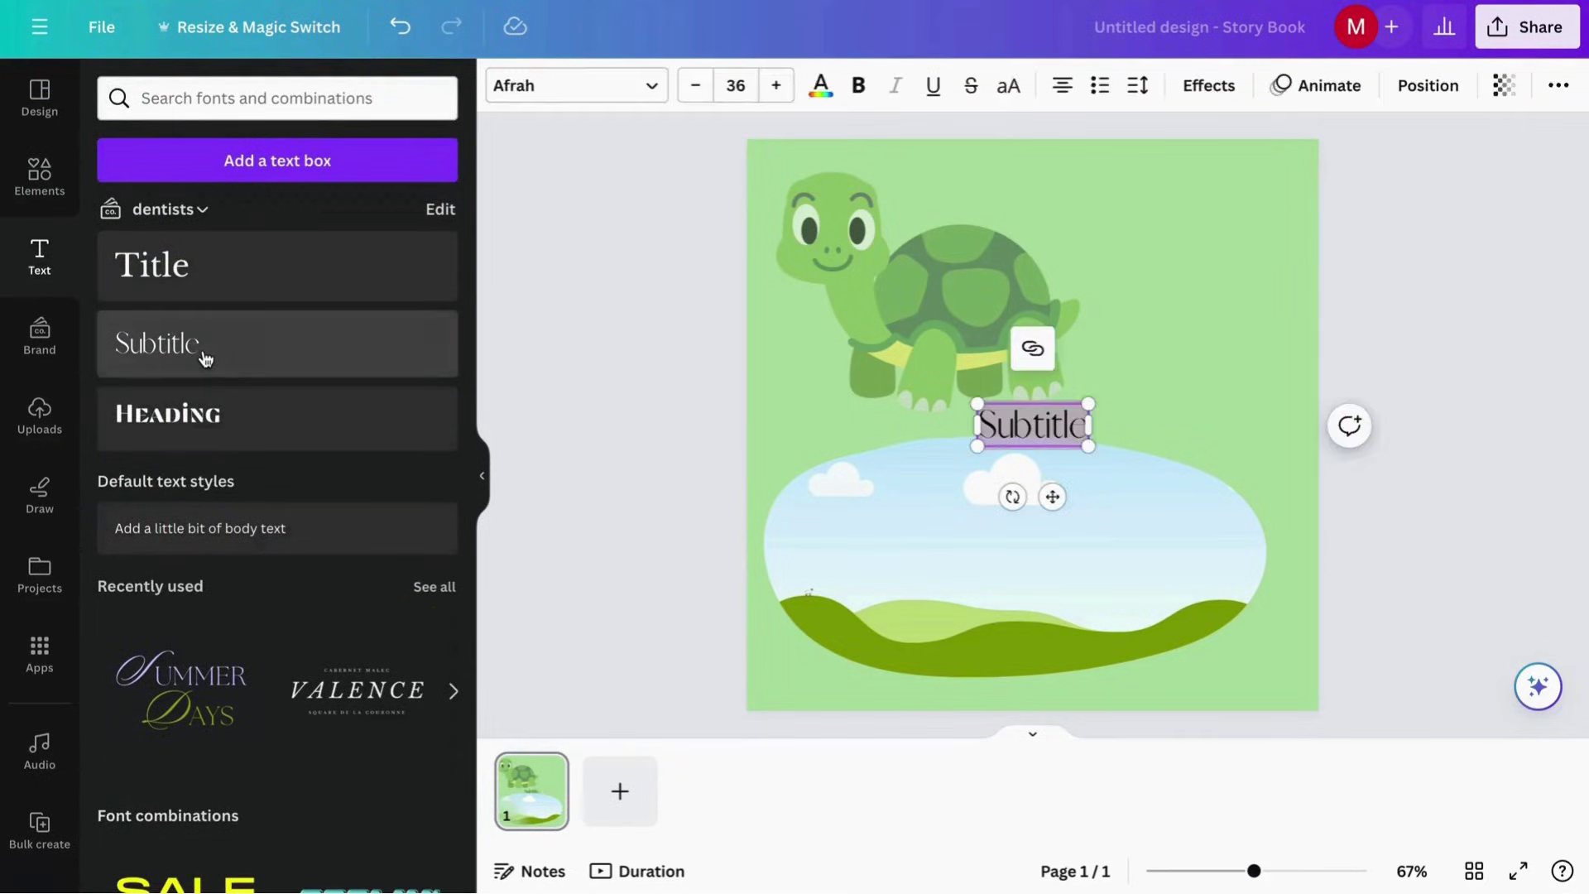
pyautogui.moveTo(1053, 488); pyautogui.dragTo(1190, 298)
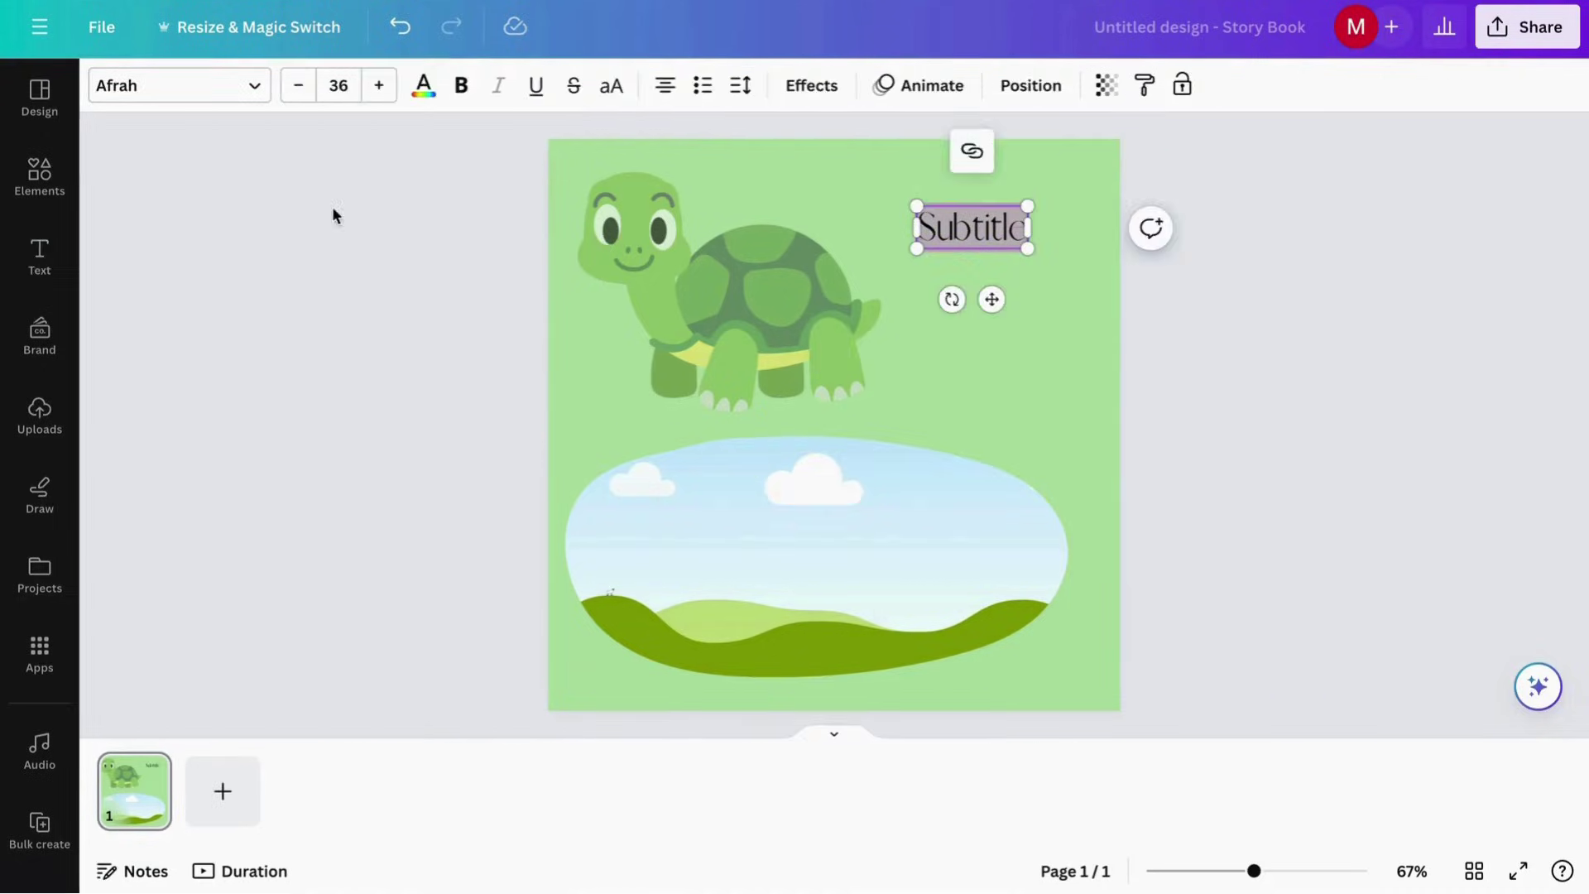
# Change the Subtitle font from Afrah to IreneFlorentina from the School font category
pyautogui.click(252, 89)
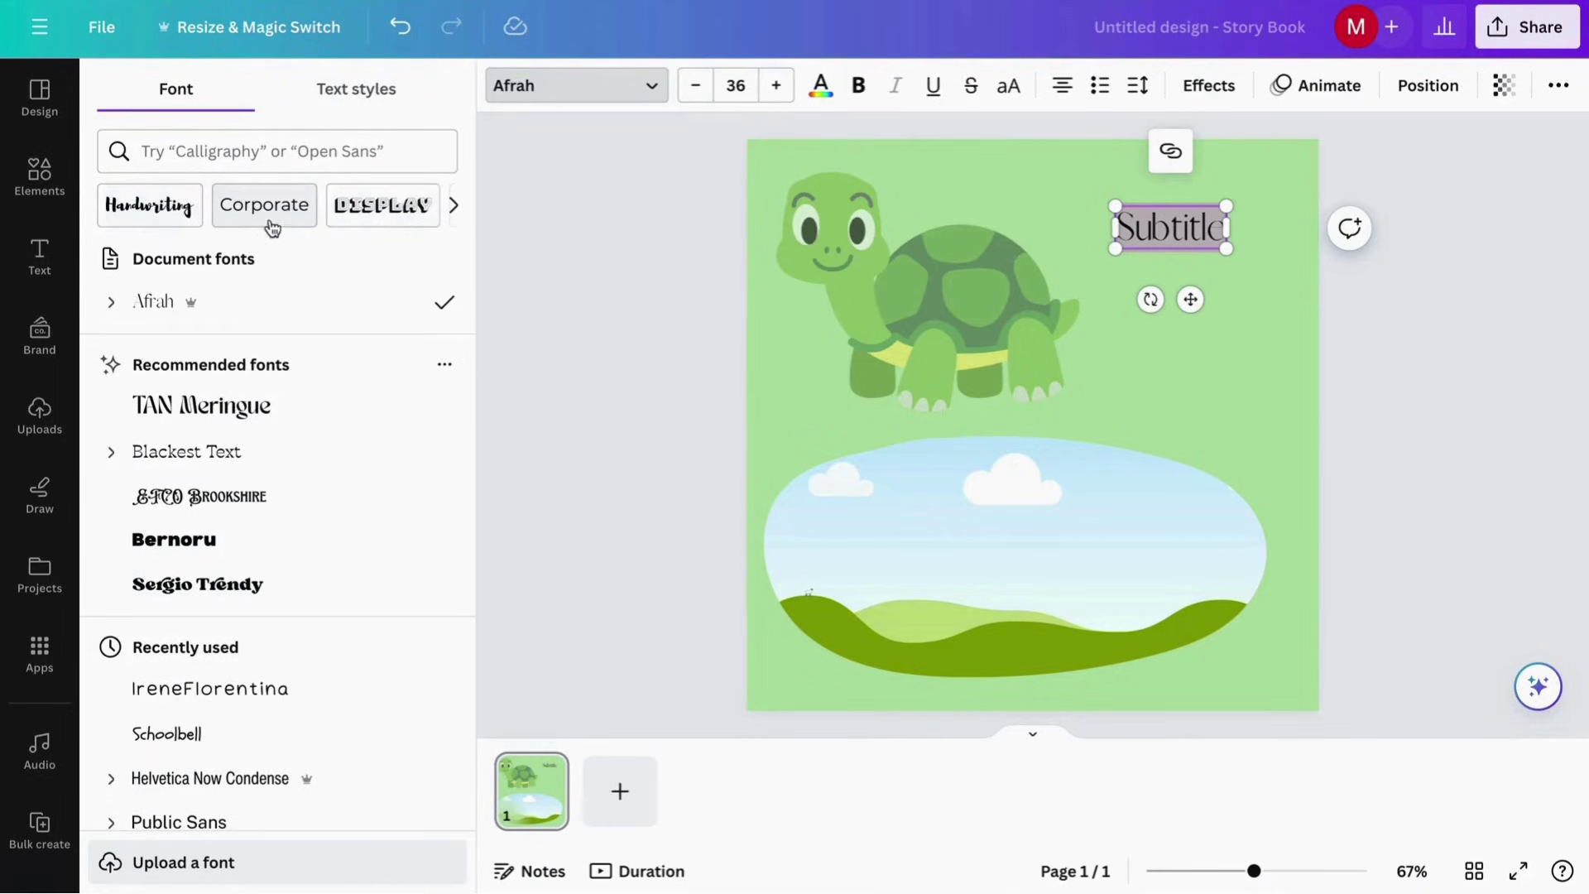
pyautogui.click(449, 207)
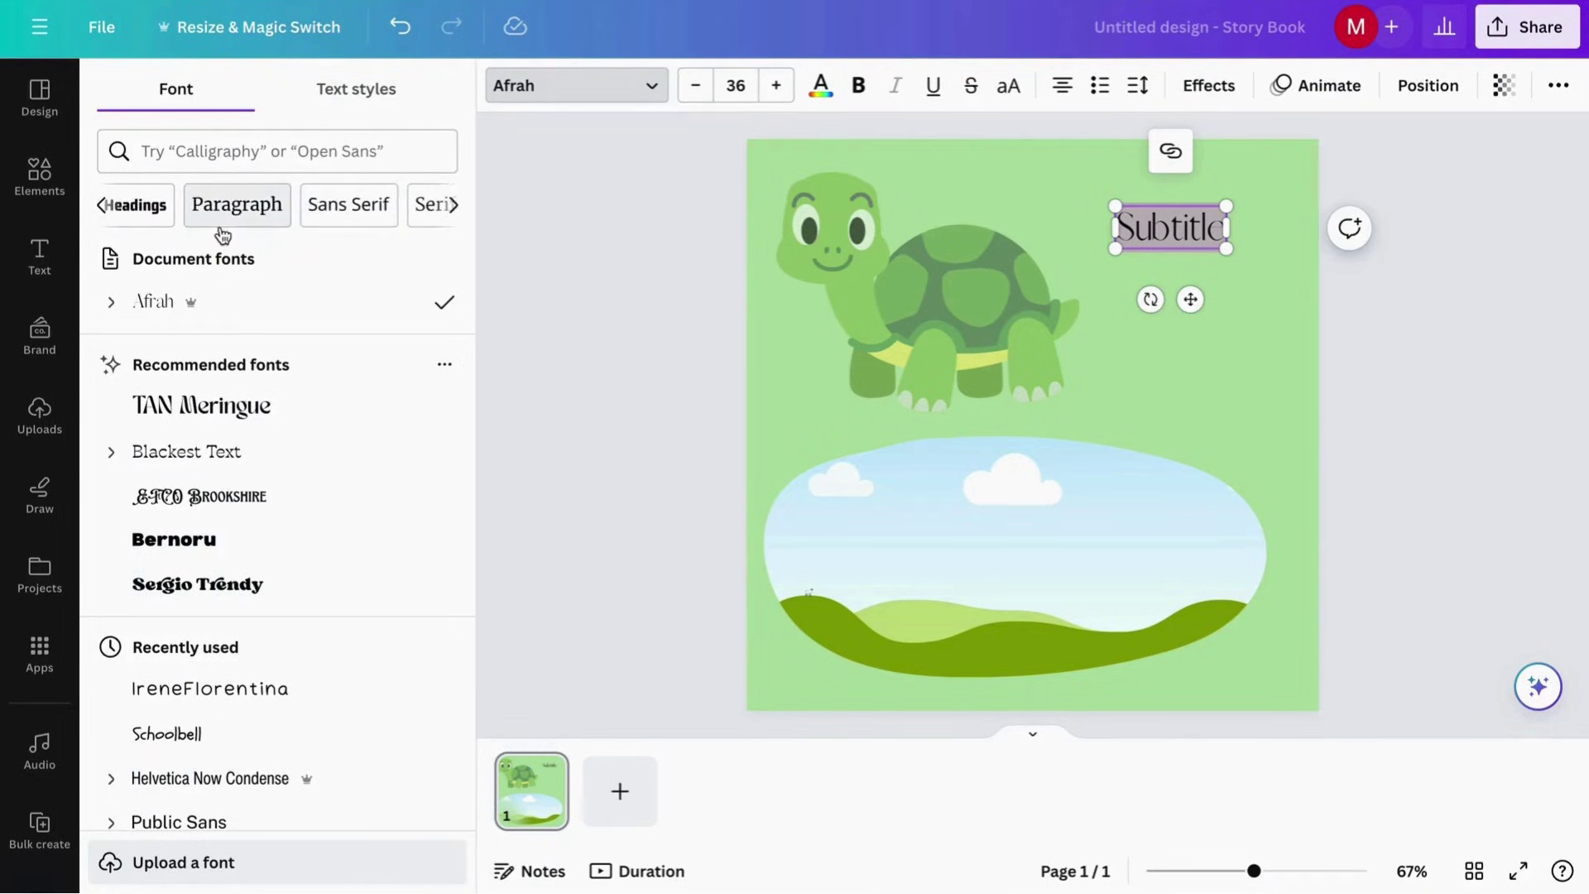
pyautogui.click(452, 209)
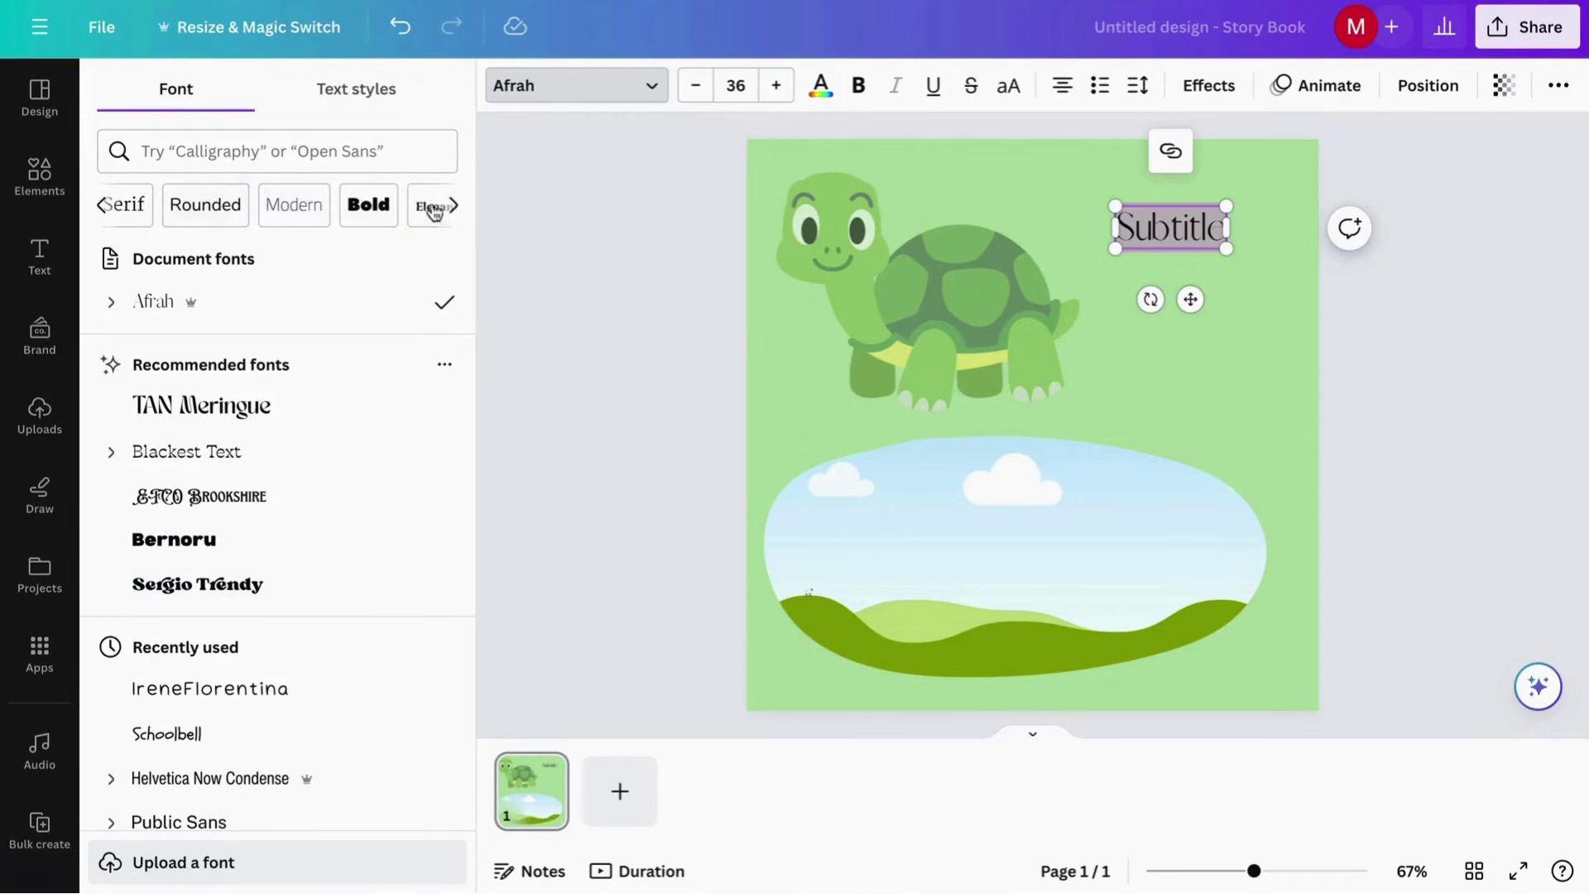
pyautogui.click(450, 206)
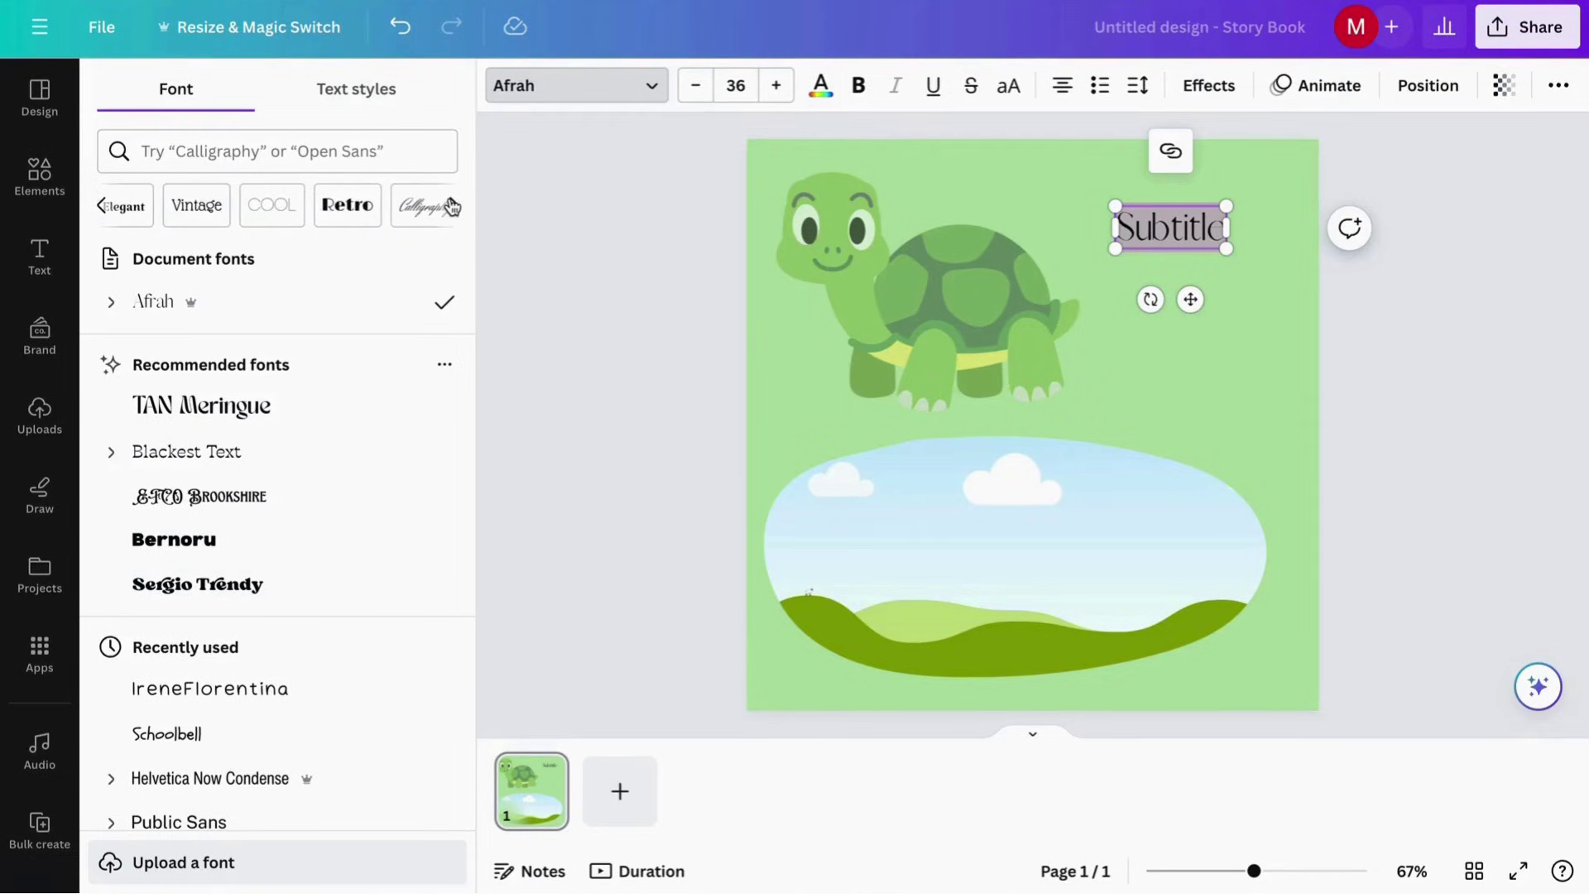
pyautogui.click(452, 207)
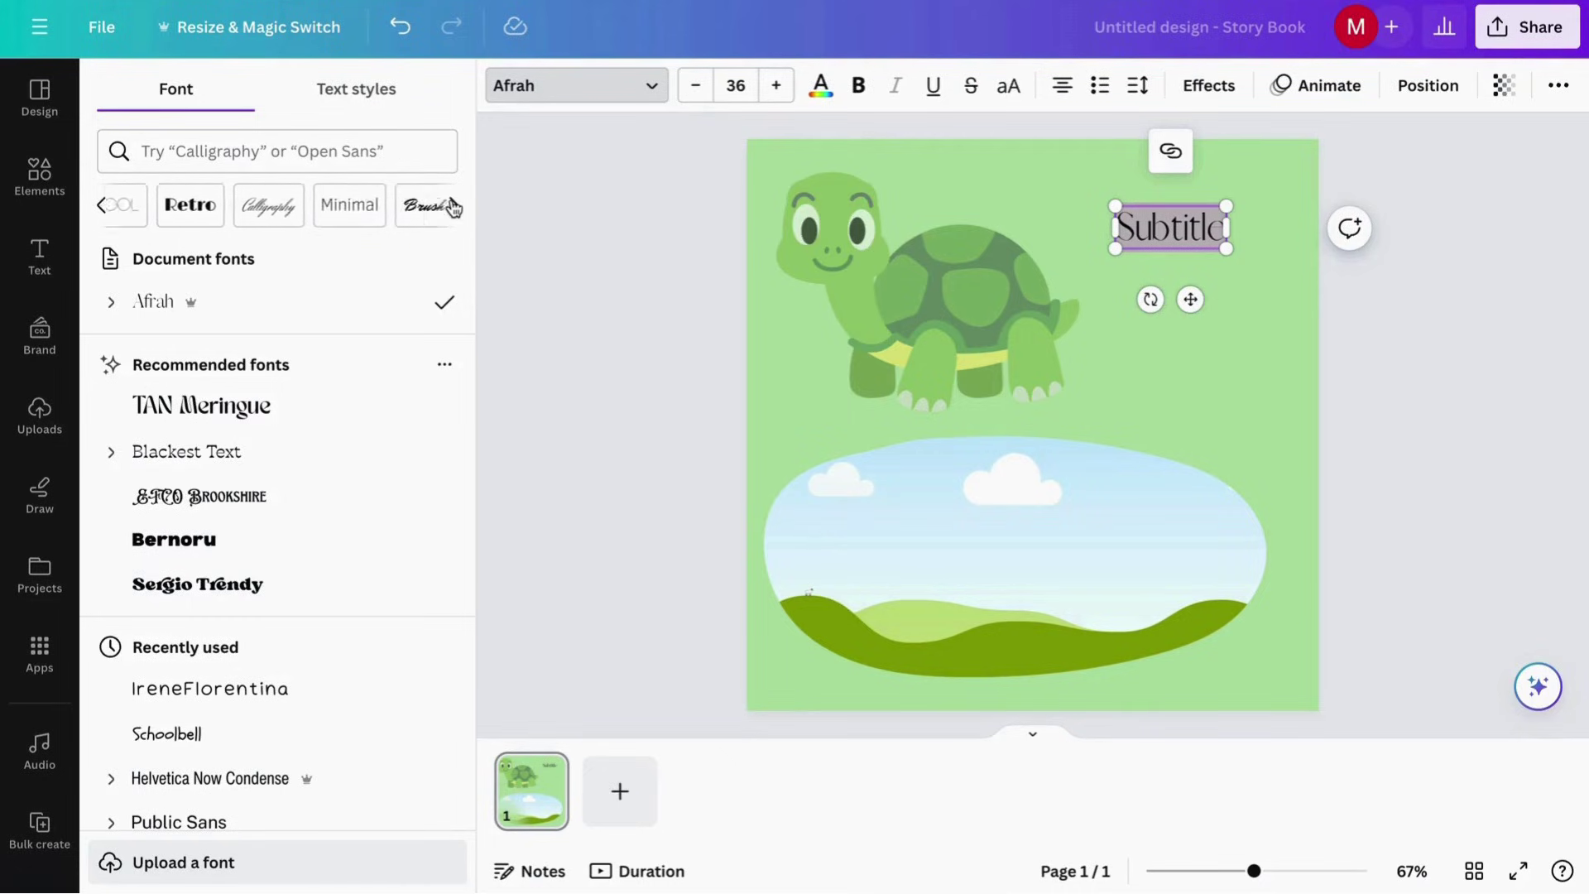
pyautogui.click(452, 207)
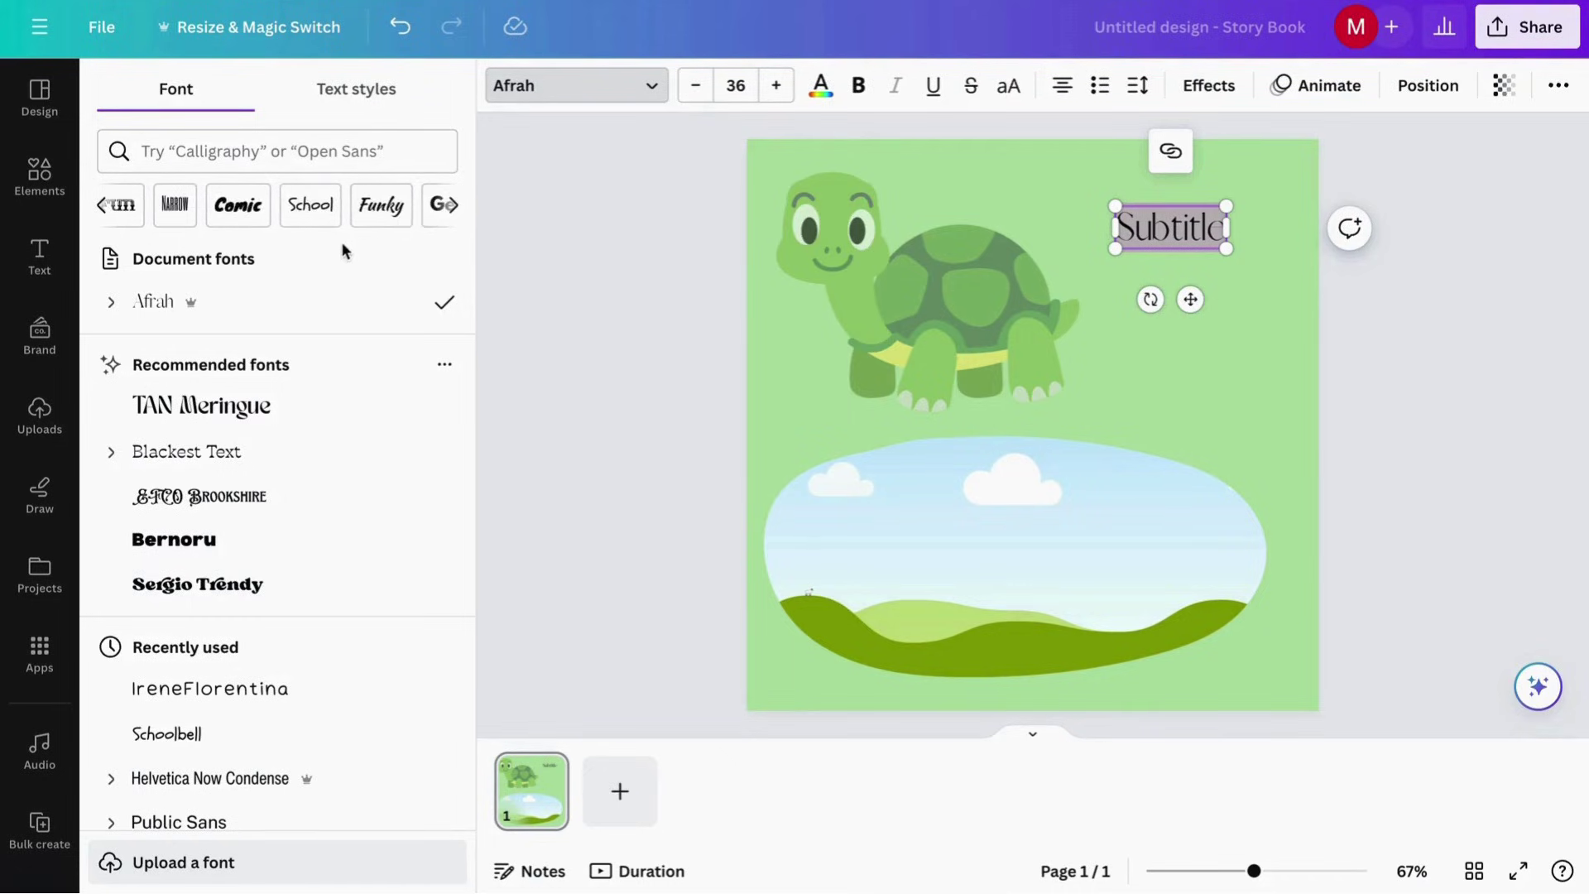
pyautogui.click(313, 205)
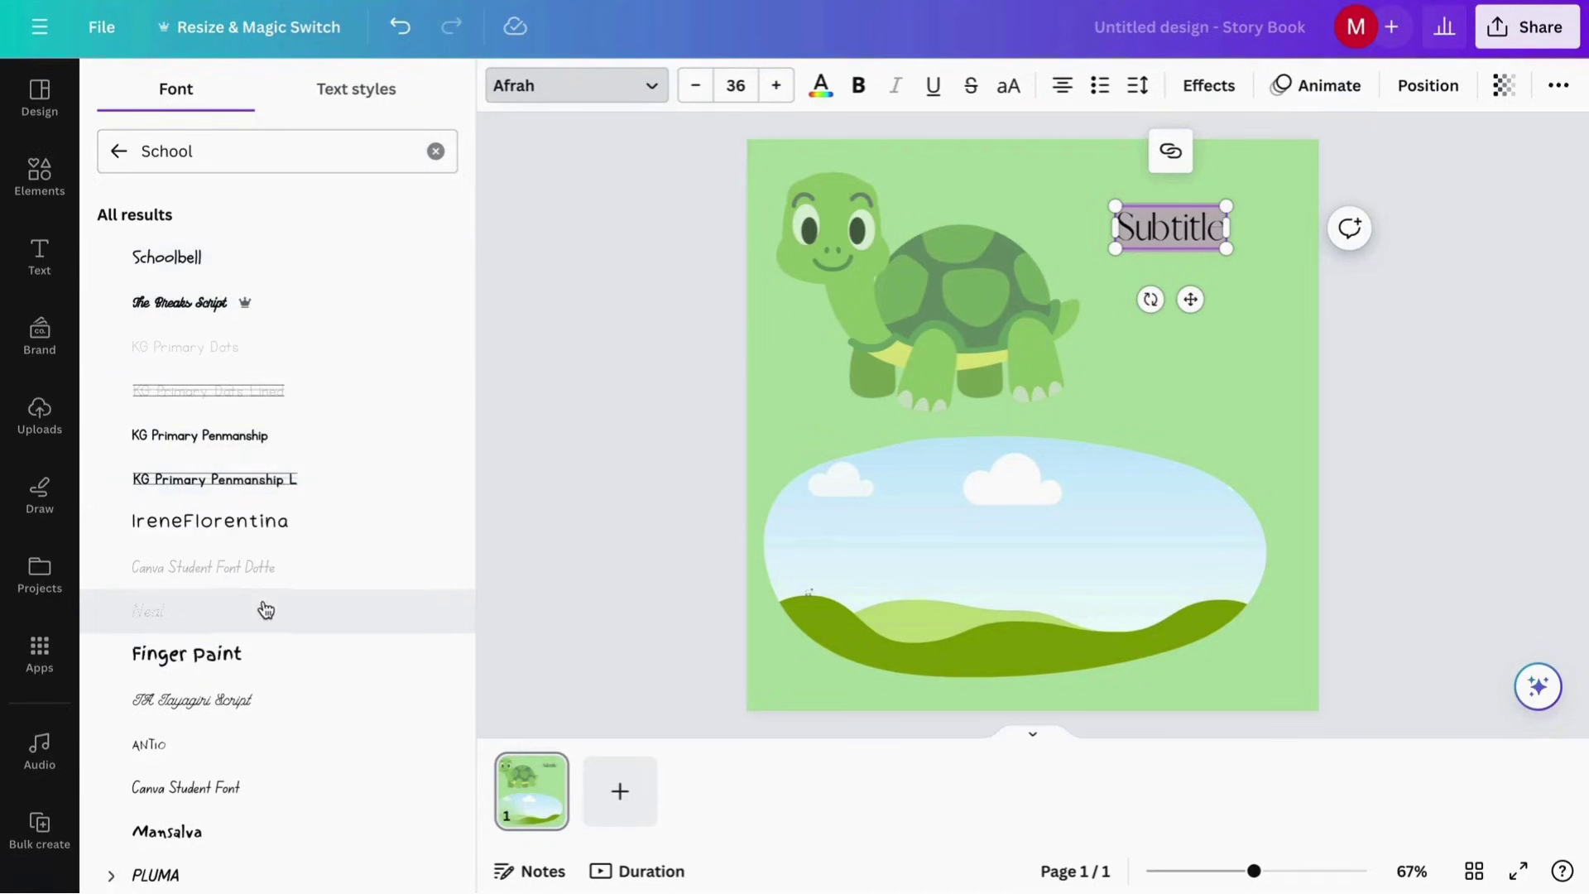
pyautogui.click(290, 523)
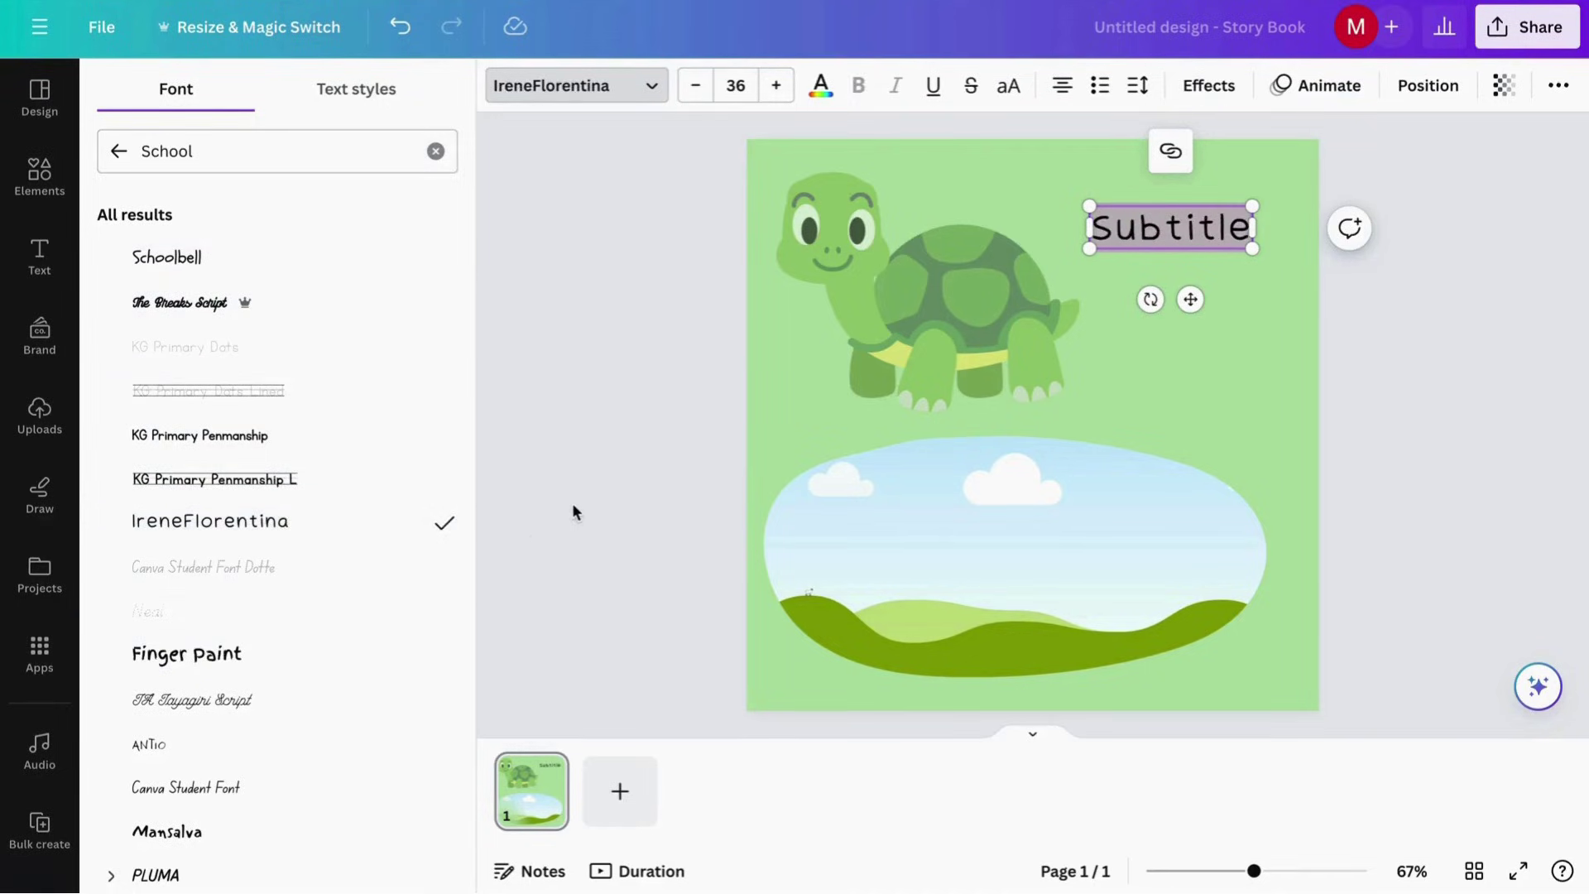
pyautogui.click(565, 477)
pyautogui.click(444, 418)
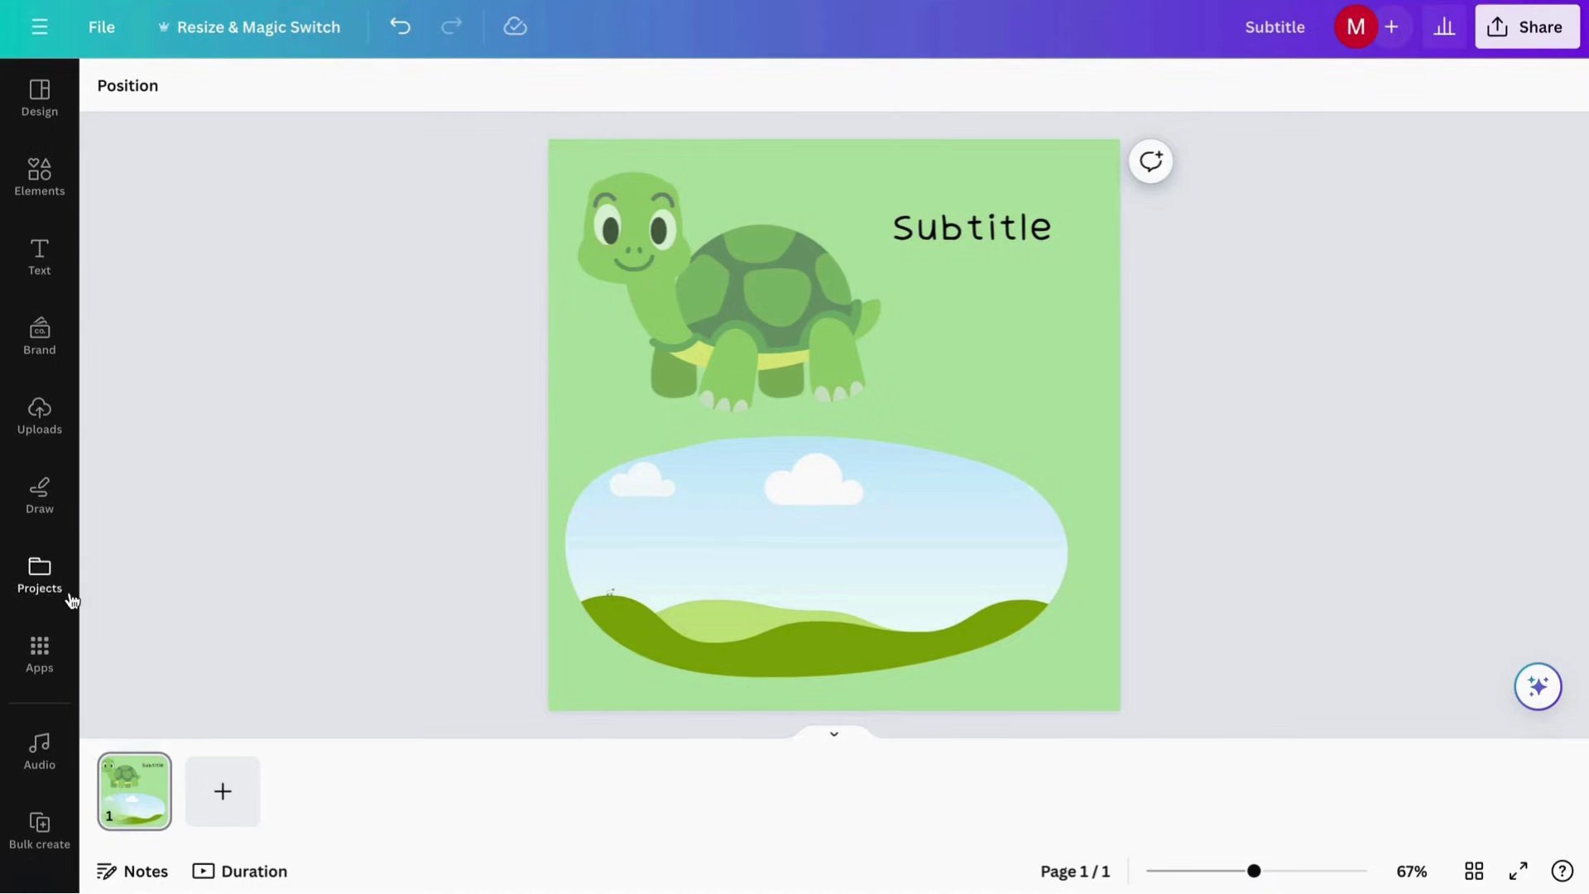
# Upload 'Toby - Hoja 1.csv' from Recents into Bulk create
pyautogui.scroll(-4, 67, 594)
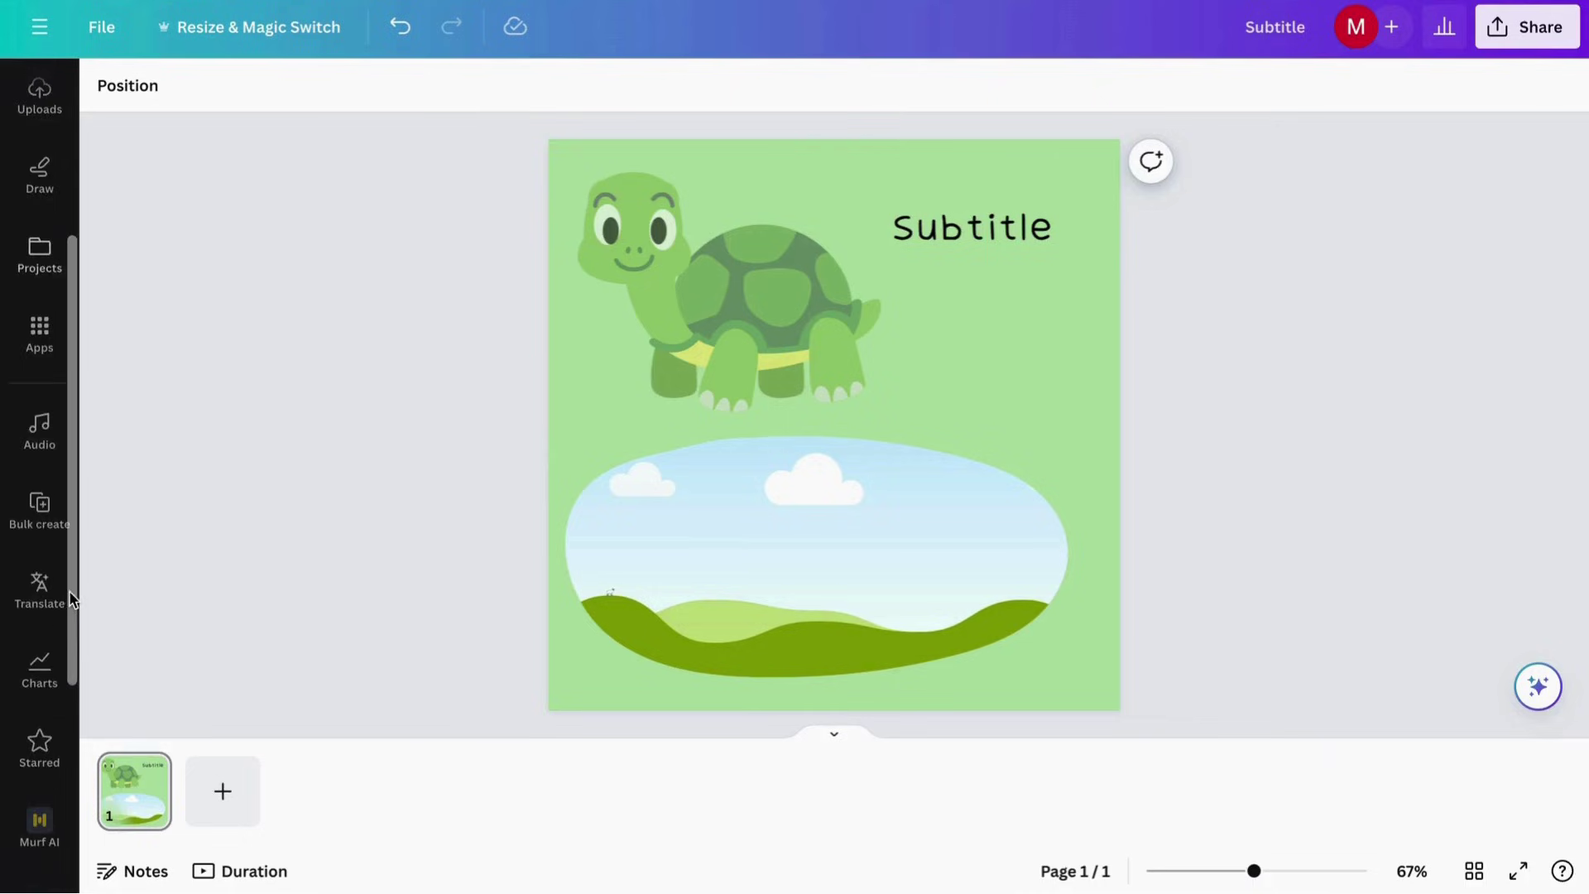
pyautogui.click(37, 510)
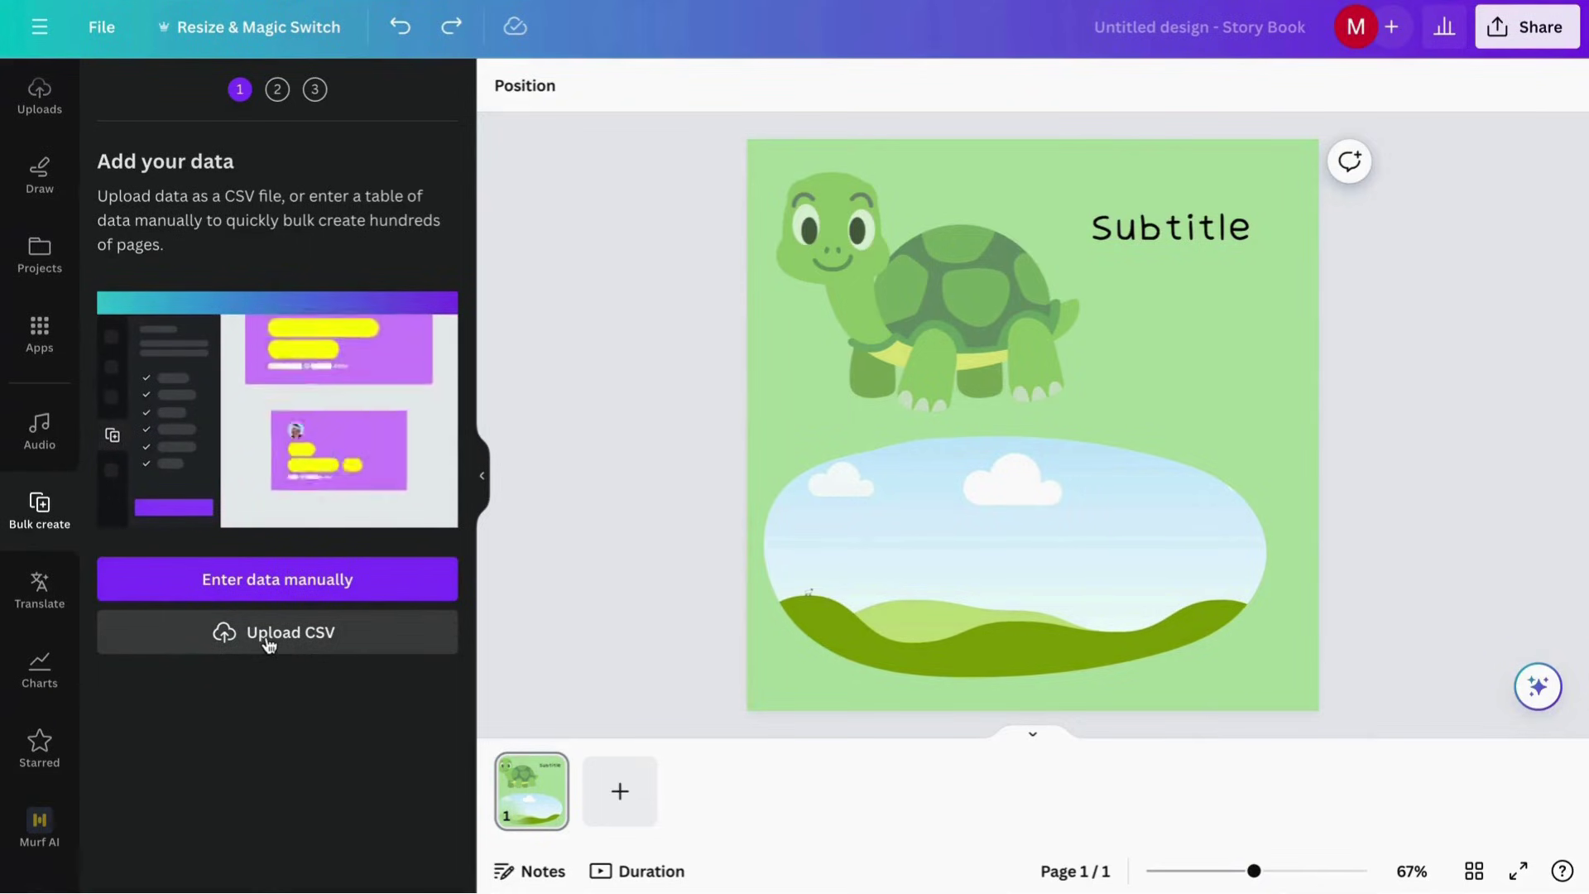
pyautogui.click(269, 644)
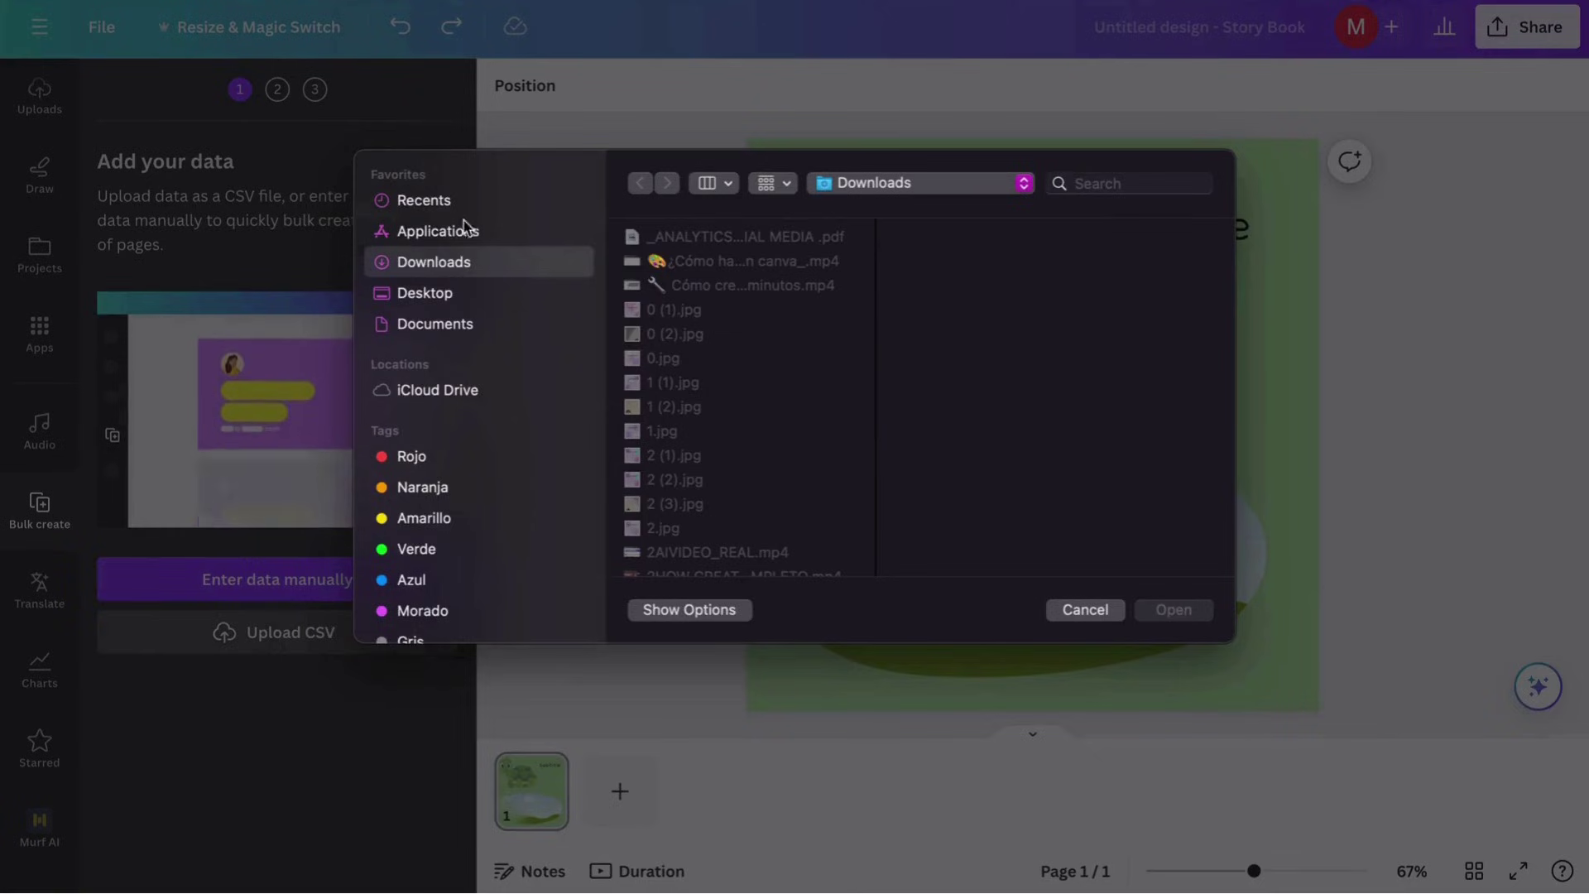
pyautogui.click(418, 201)
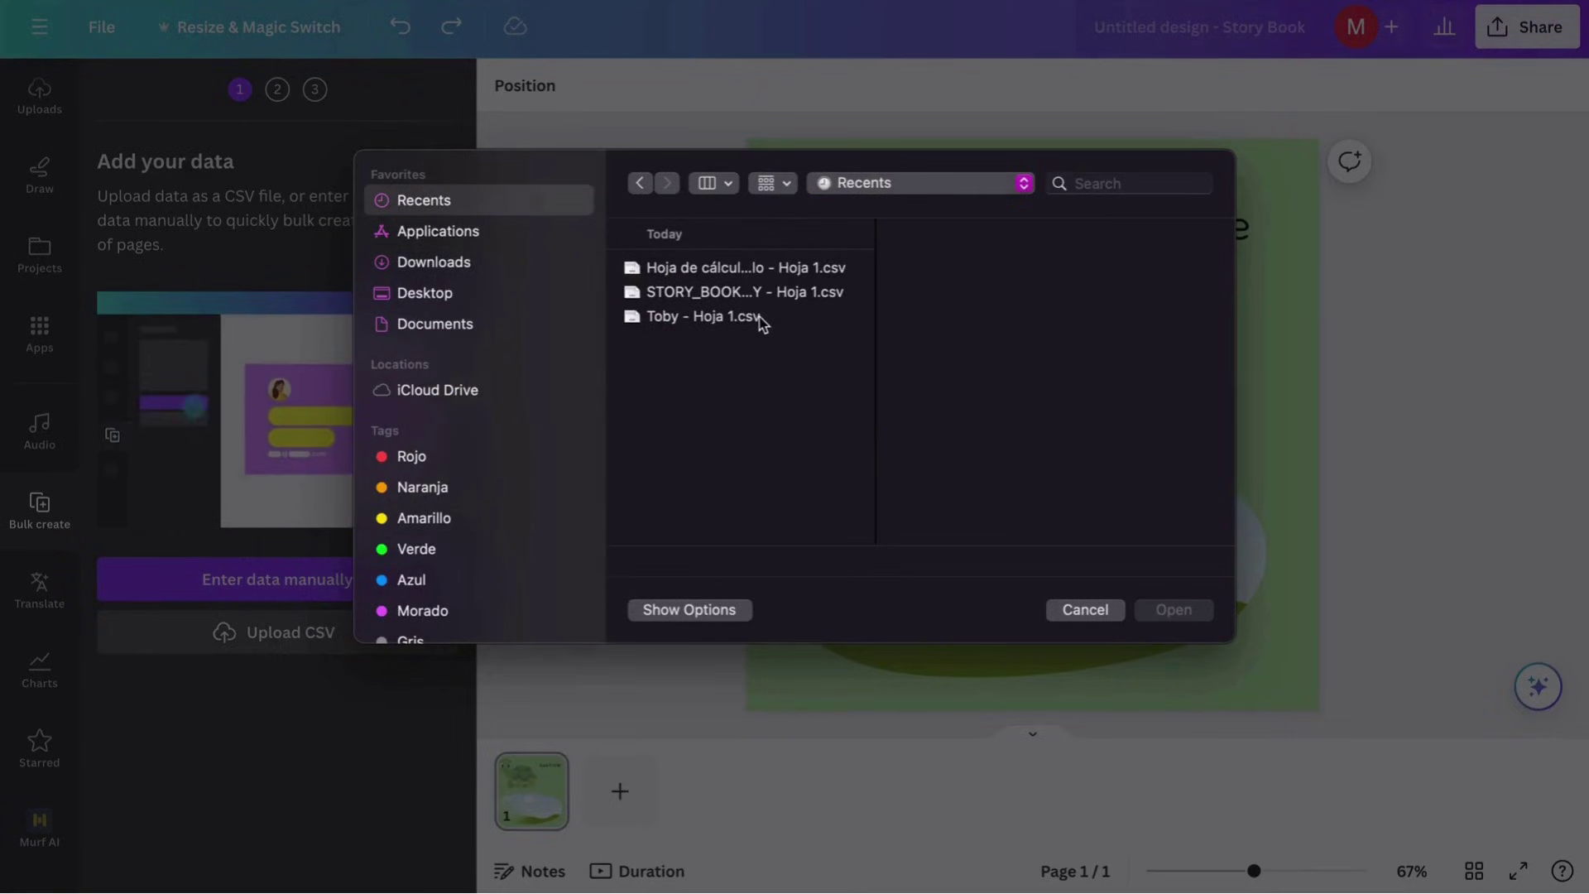
pyautogui.click(704, 317)
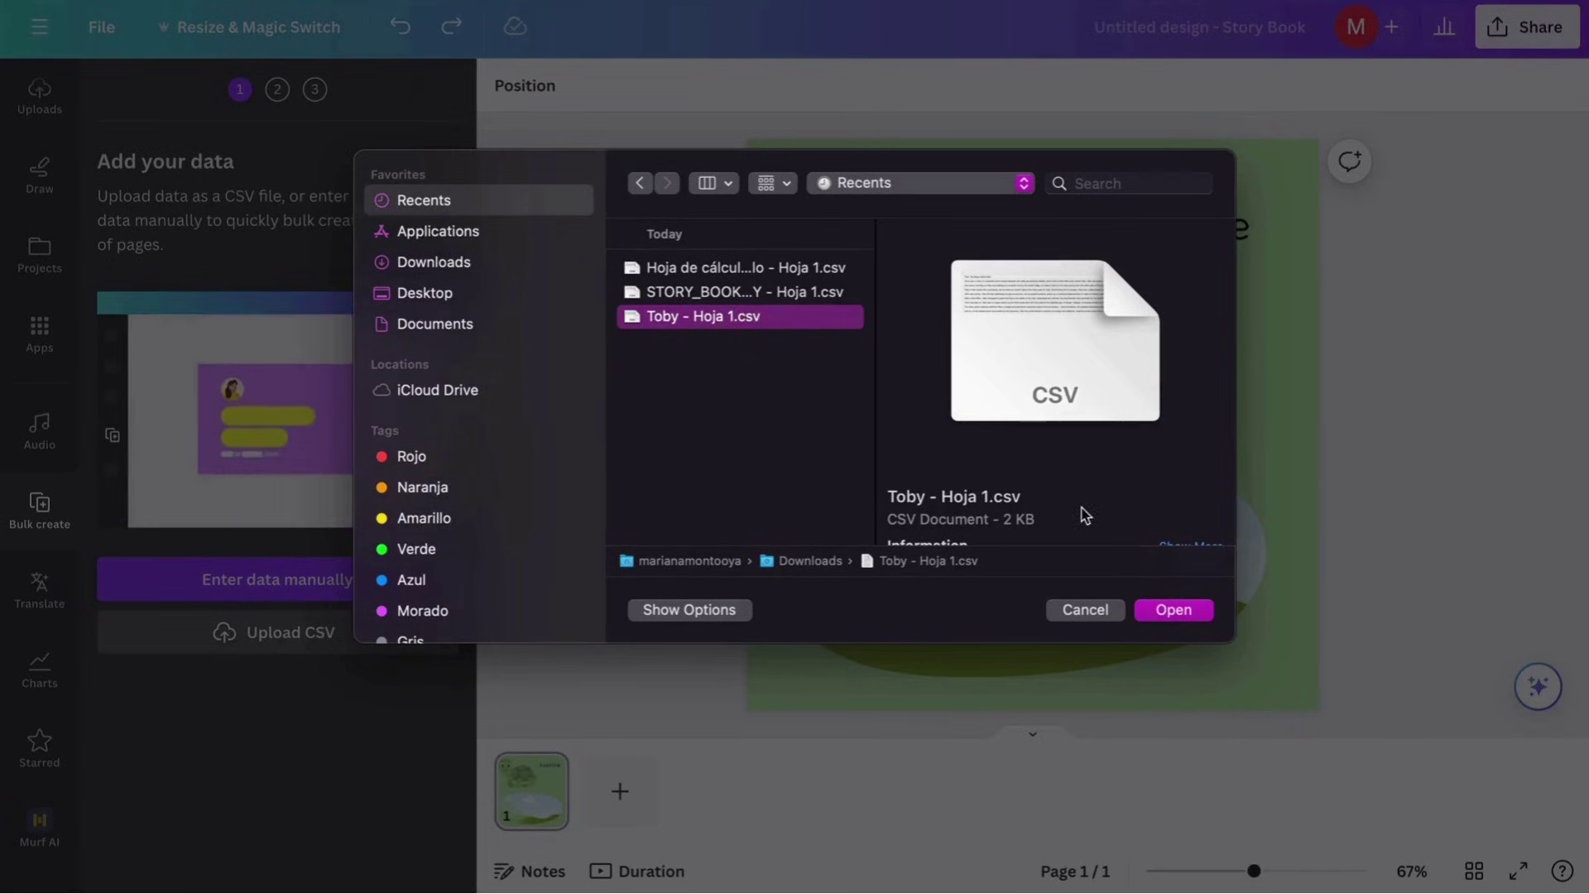
pyautogui.click(1171, 609)
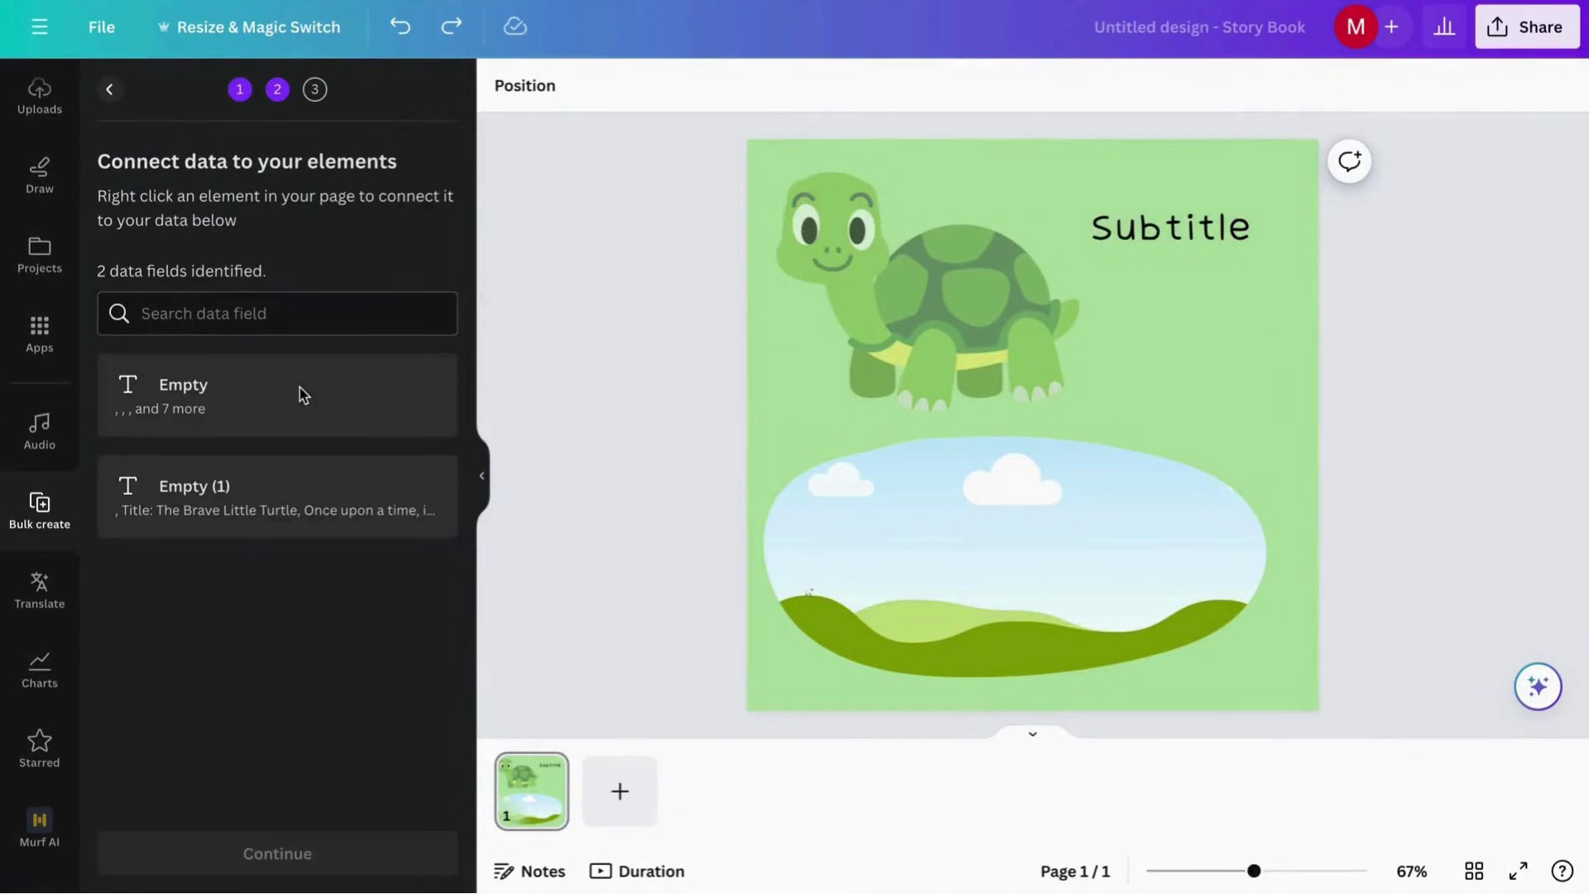
# Connect the Subtitle text on the page to the Empty (1) data field
pyautogui.click(140, 476)
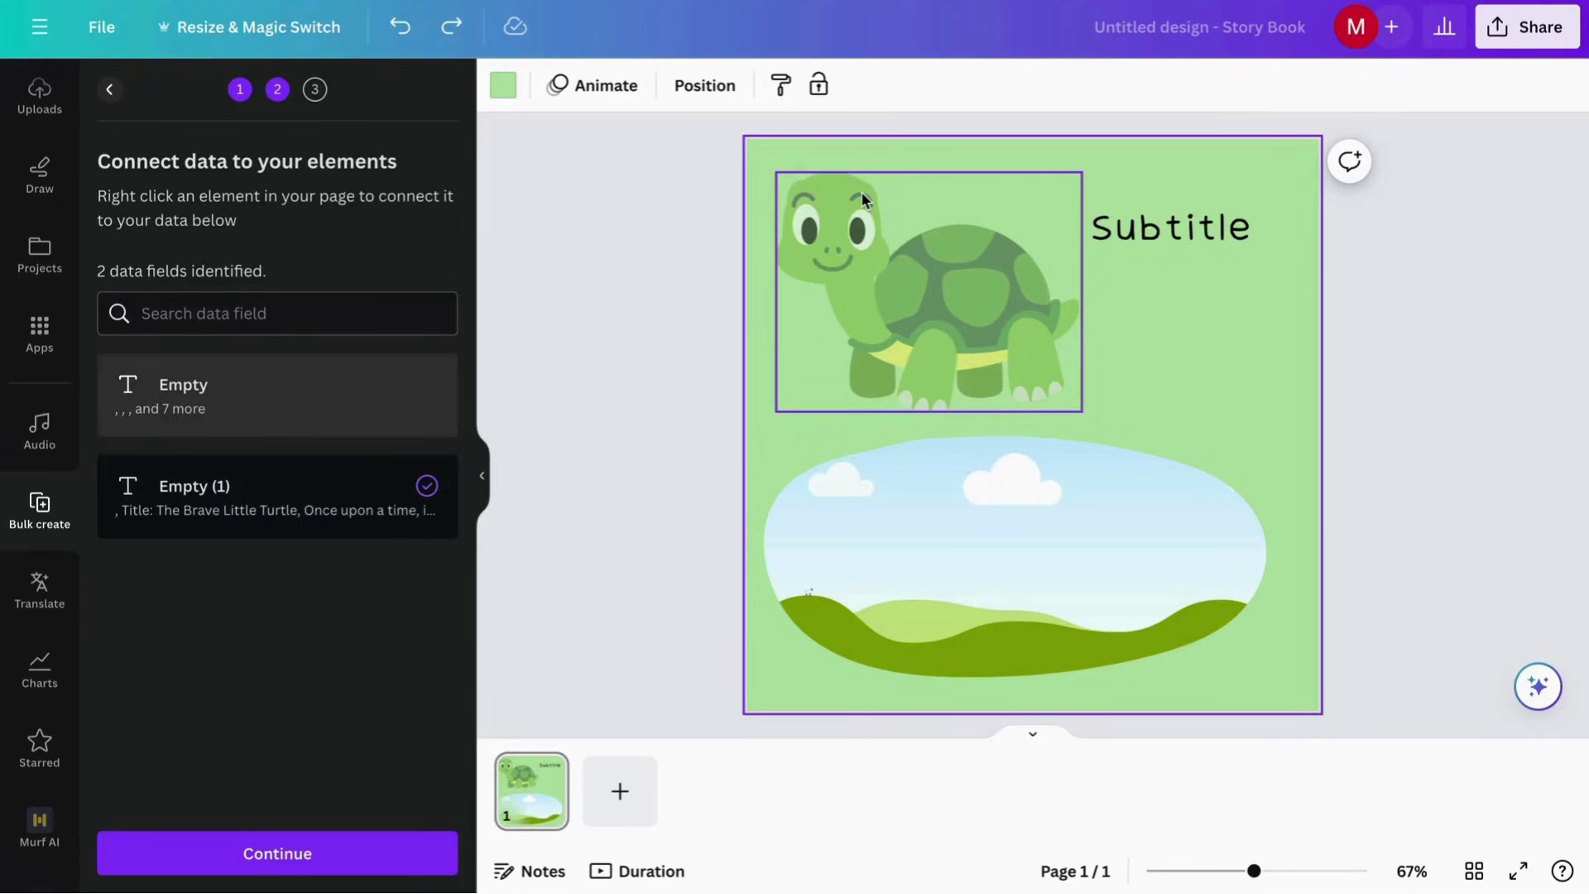
pyautogui.click(1202, 225)
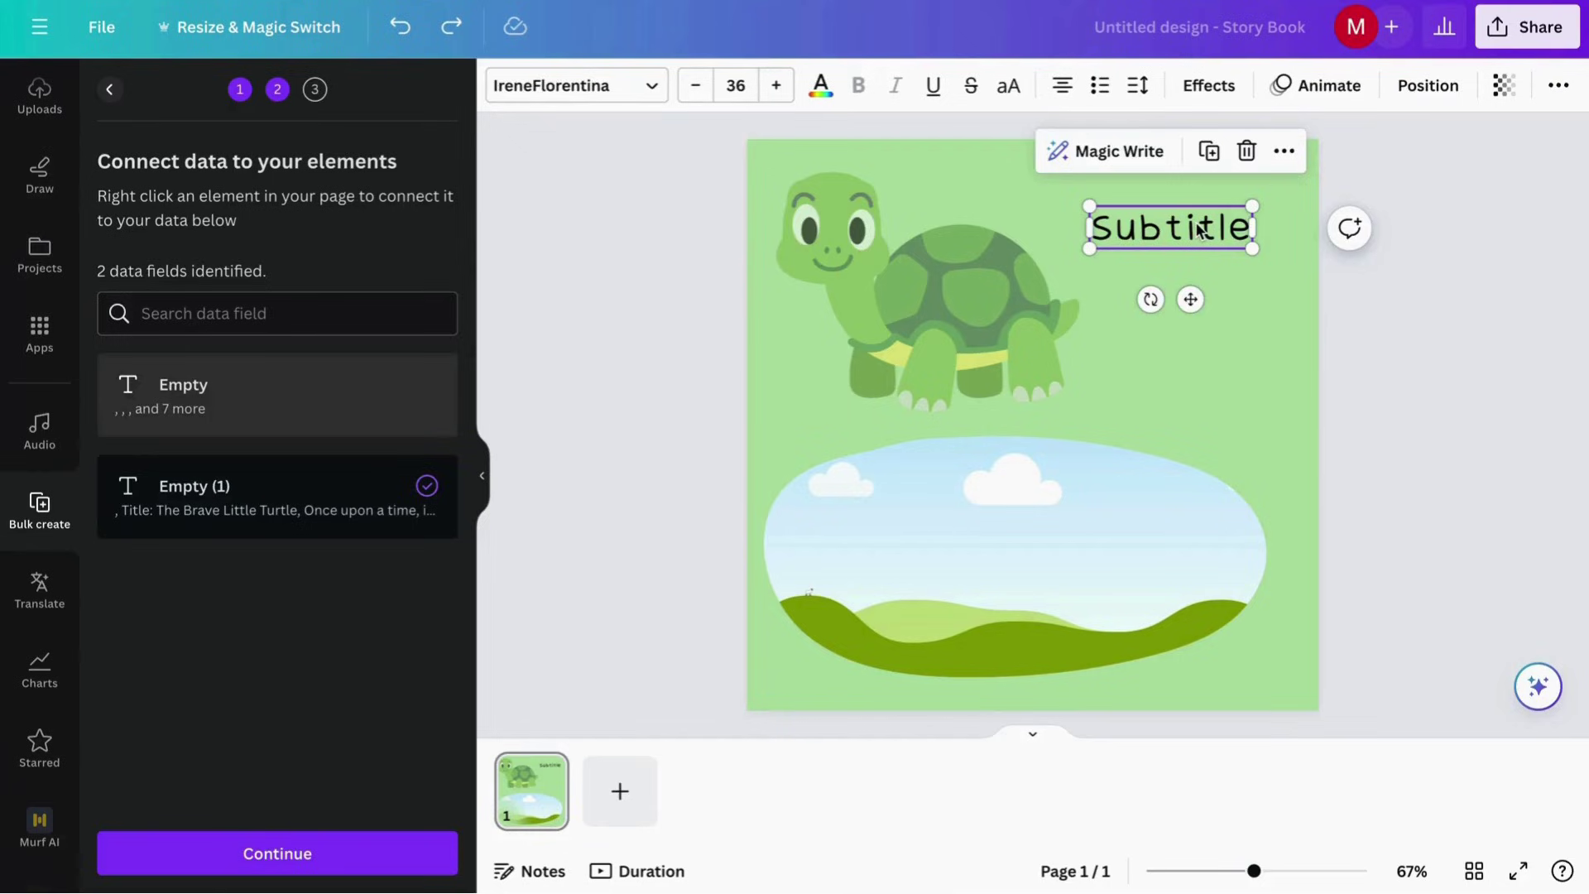
pyautogui.click(1287, 153)
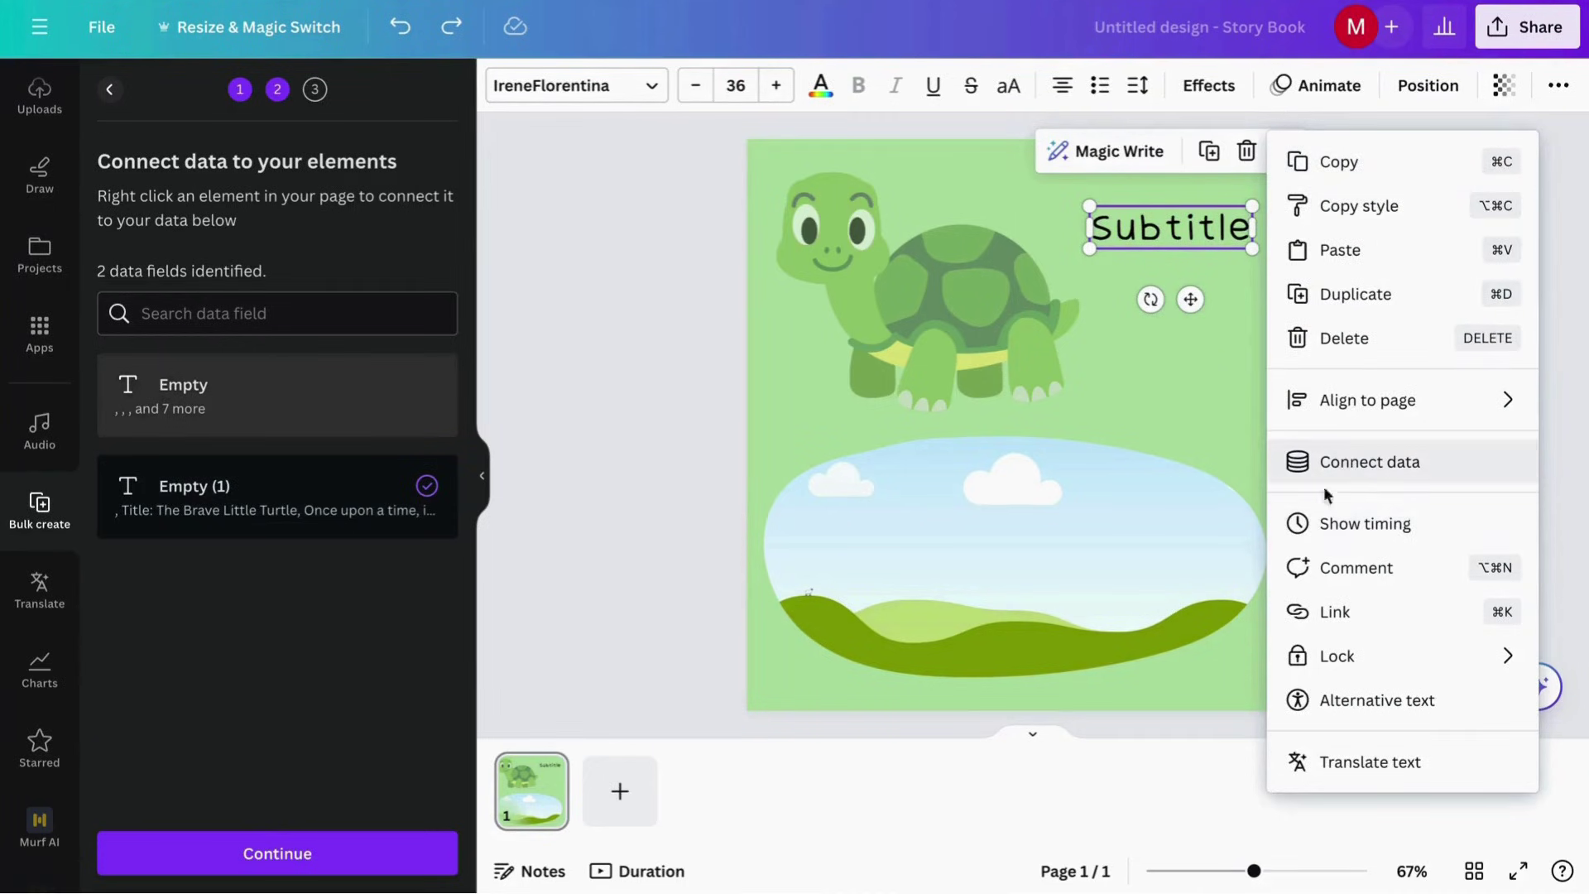
pyautogui.click(1381, 473)
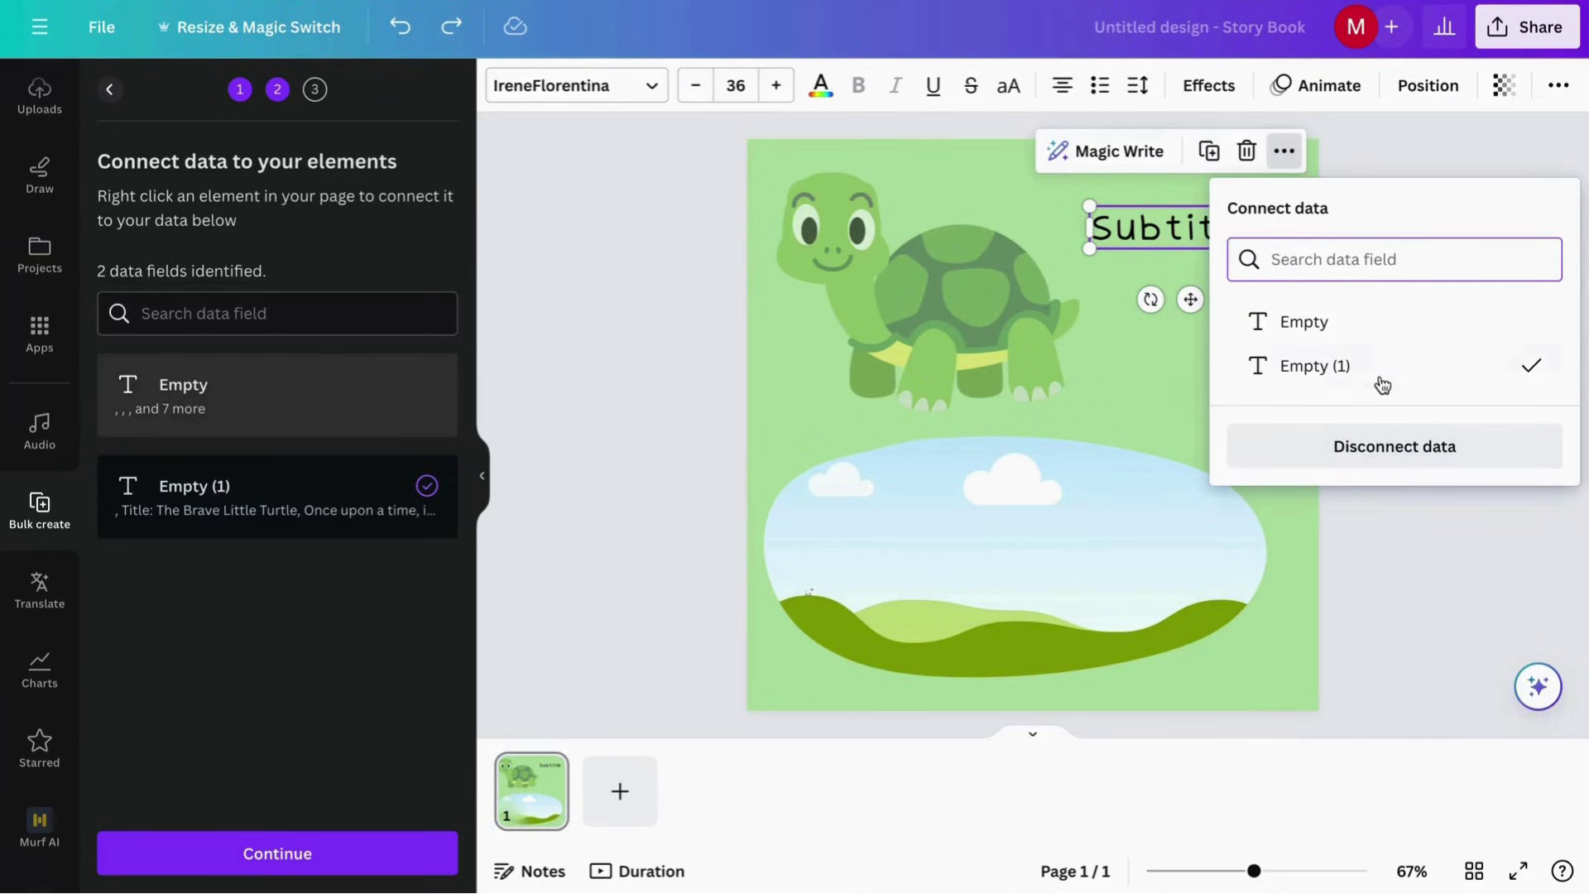
pyautogui.click(1327, 363)
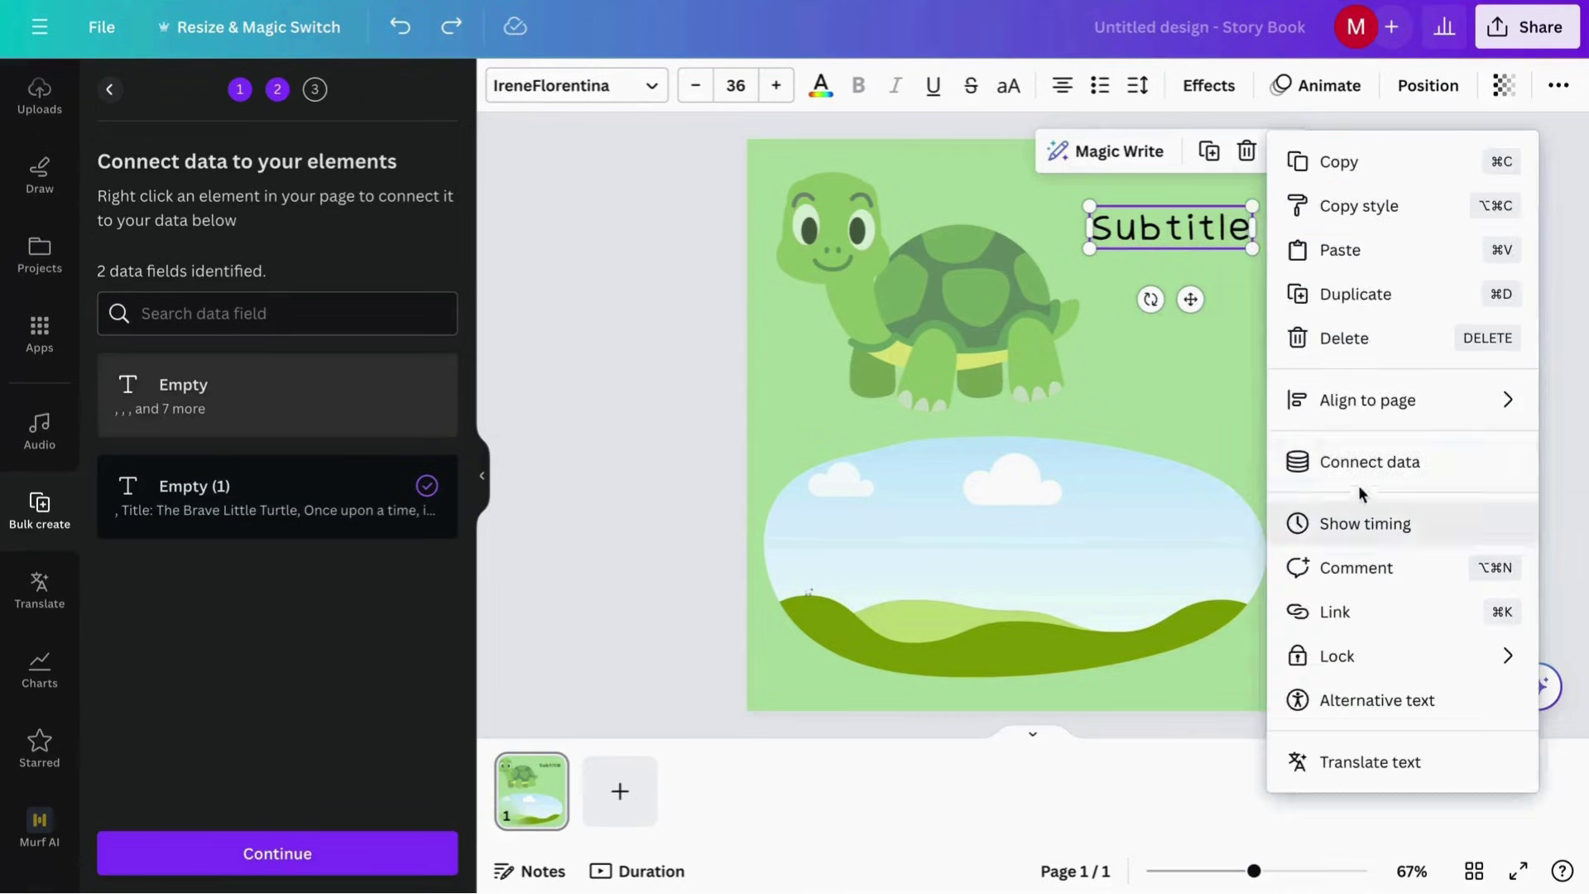
pyautogui.click(400, 776)
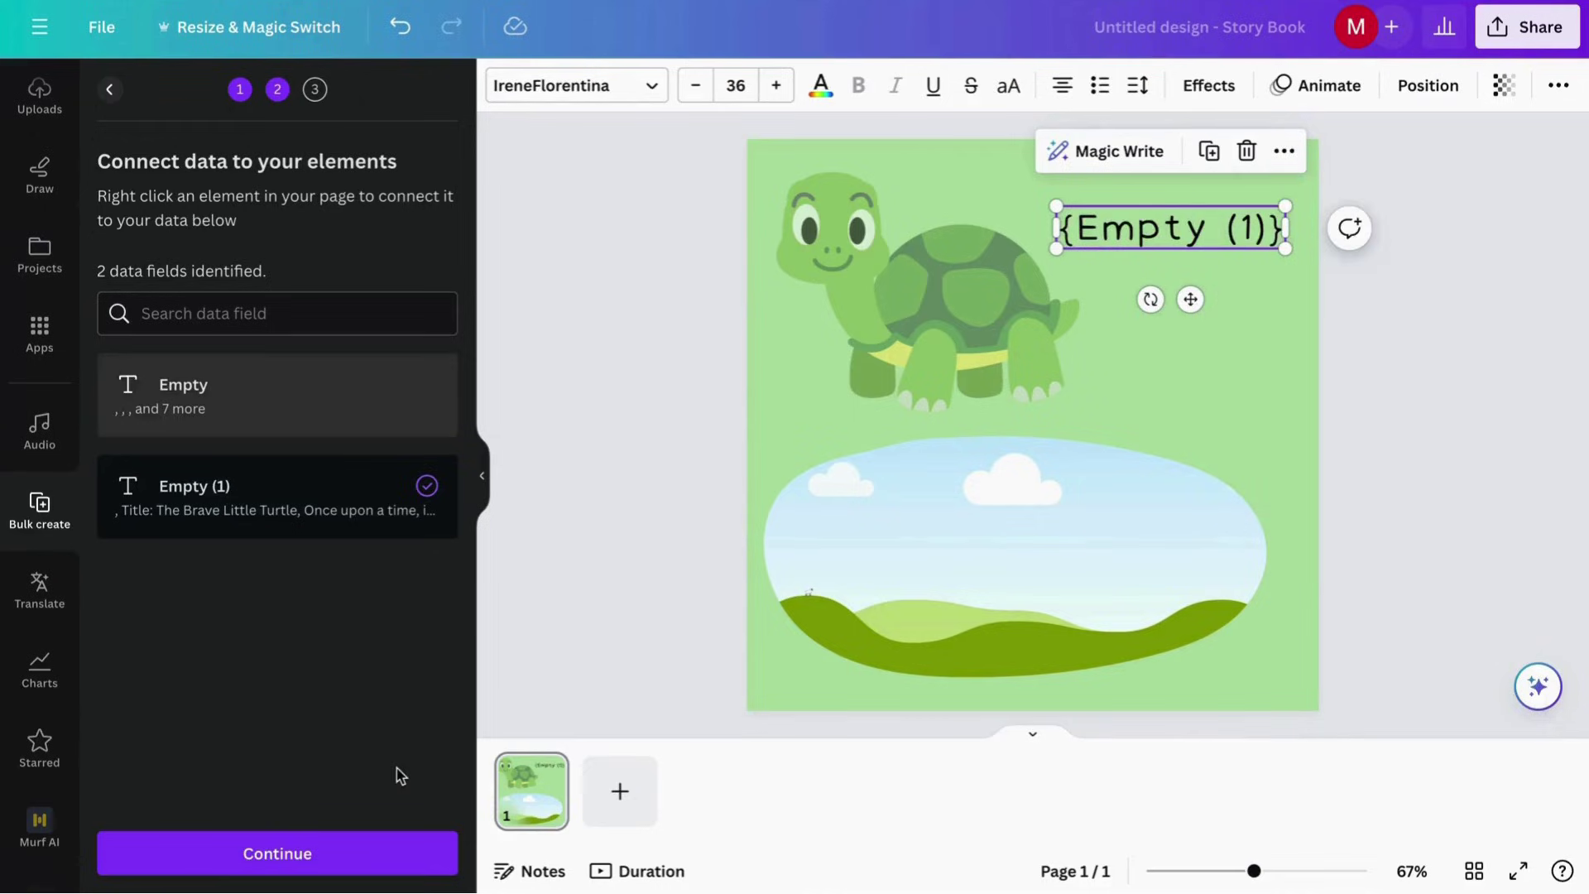
# Generate 9 designs, excluding the blank first data row
pyautogui.click(378, 854)
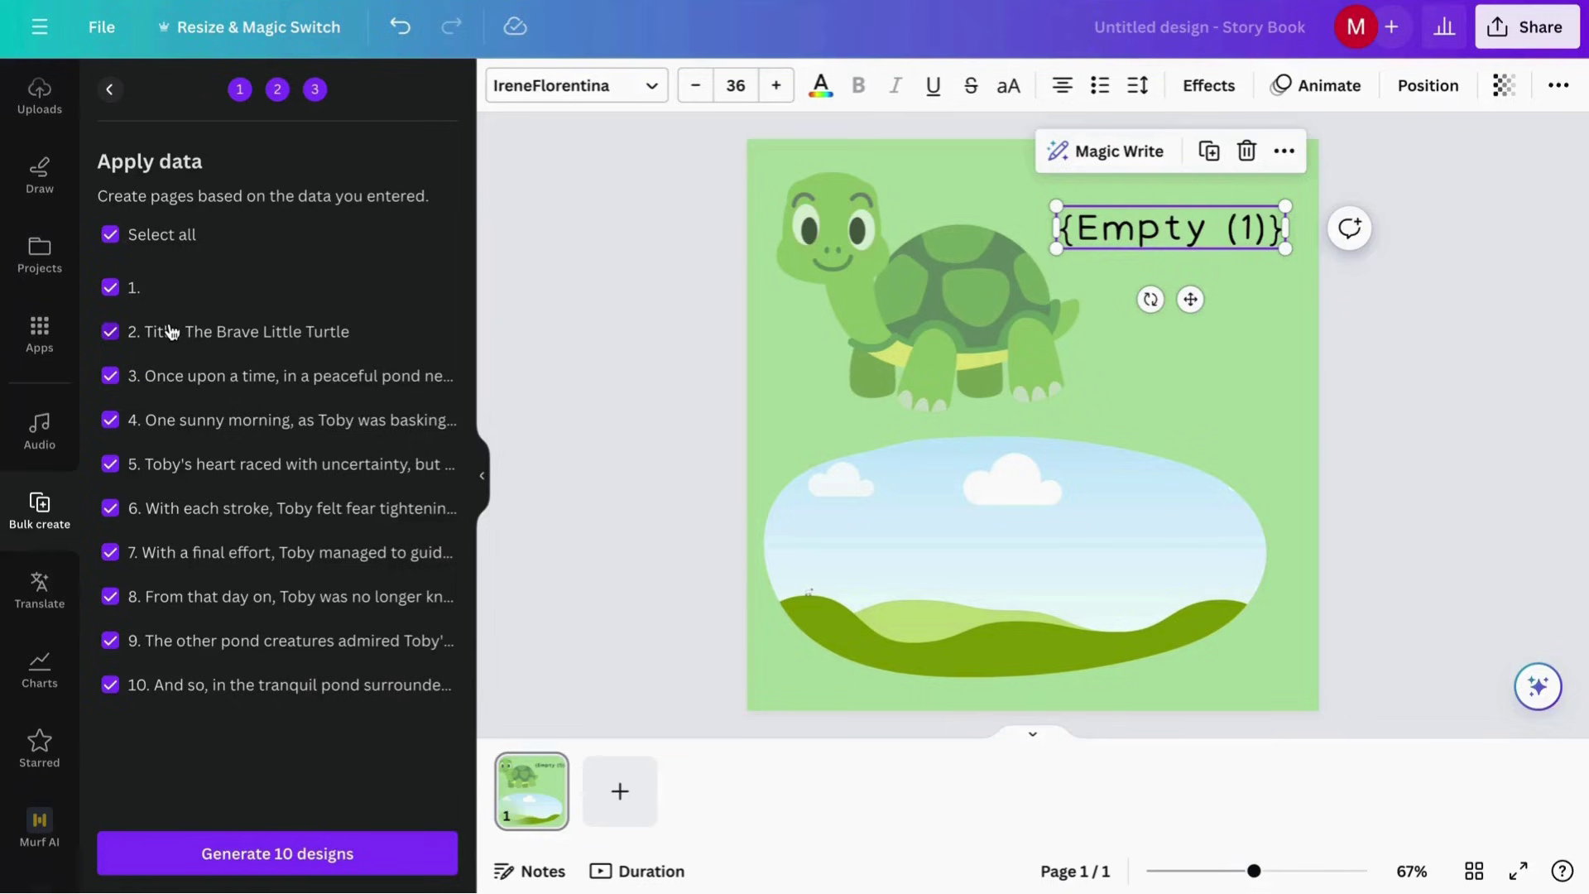
pyautogui.click(111, 289)
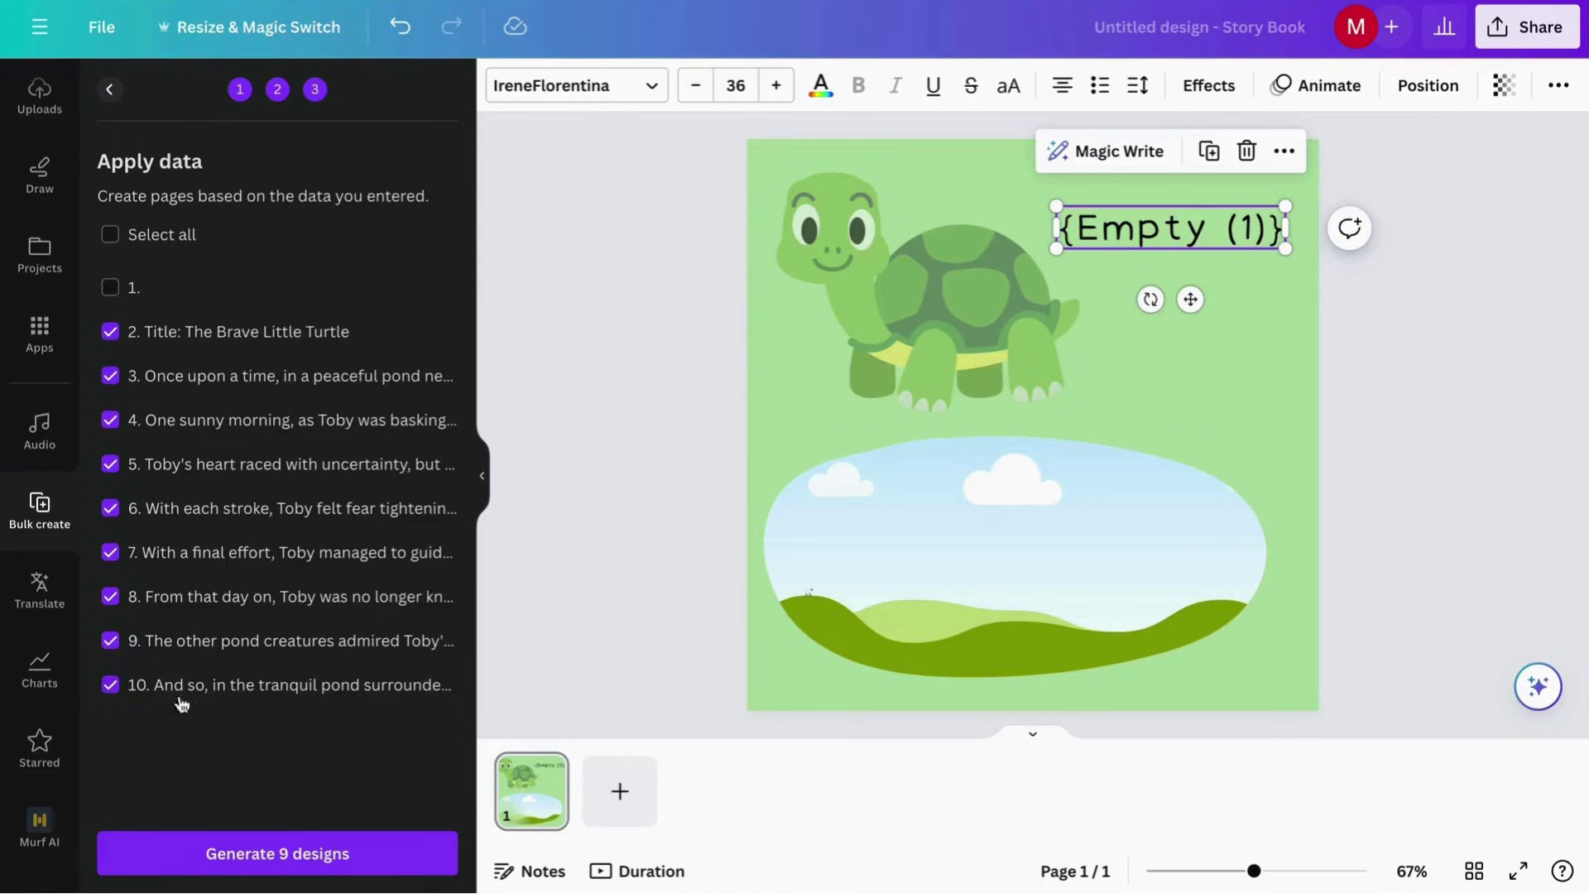
pyautogui.click(284, 861)
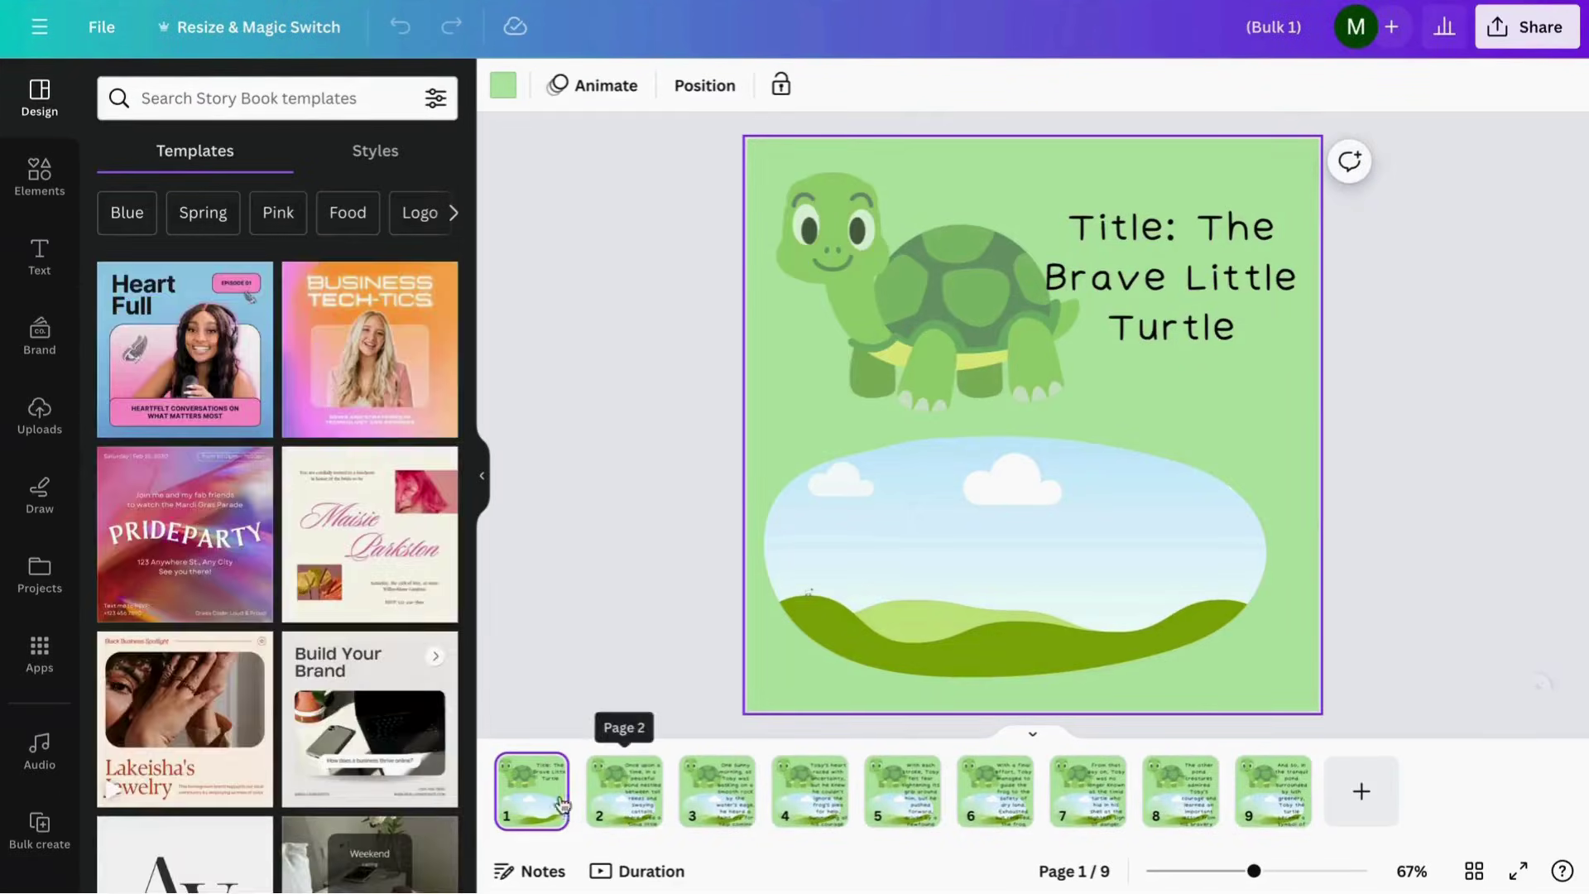
# Look through the generated story pages to the last one and return to the cover
pyautogui.click(646, 791)
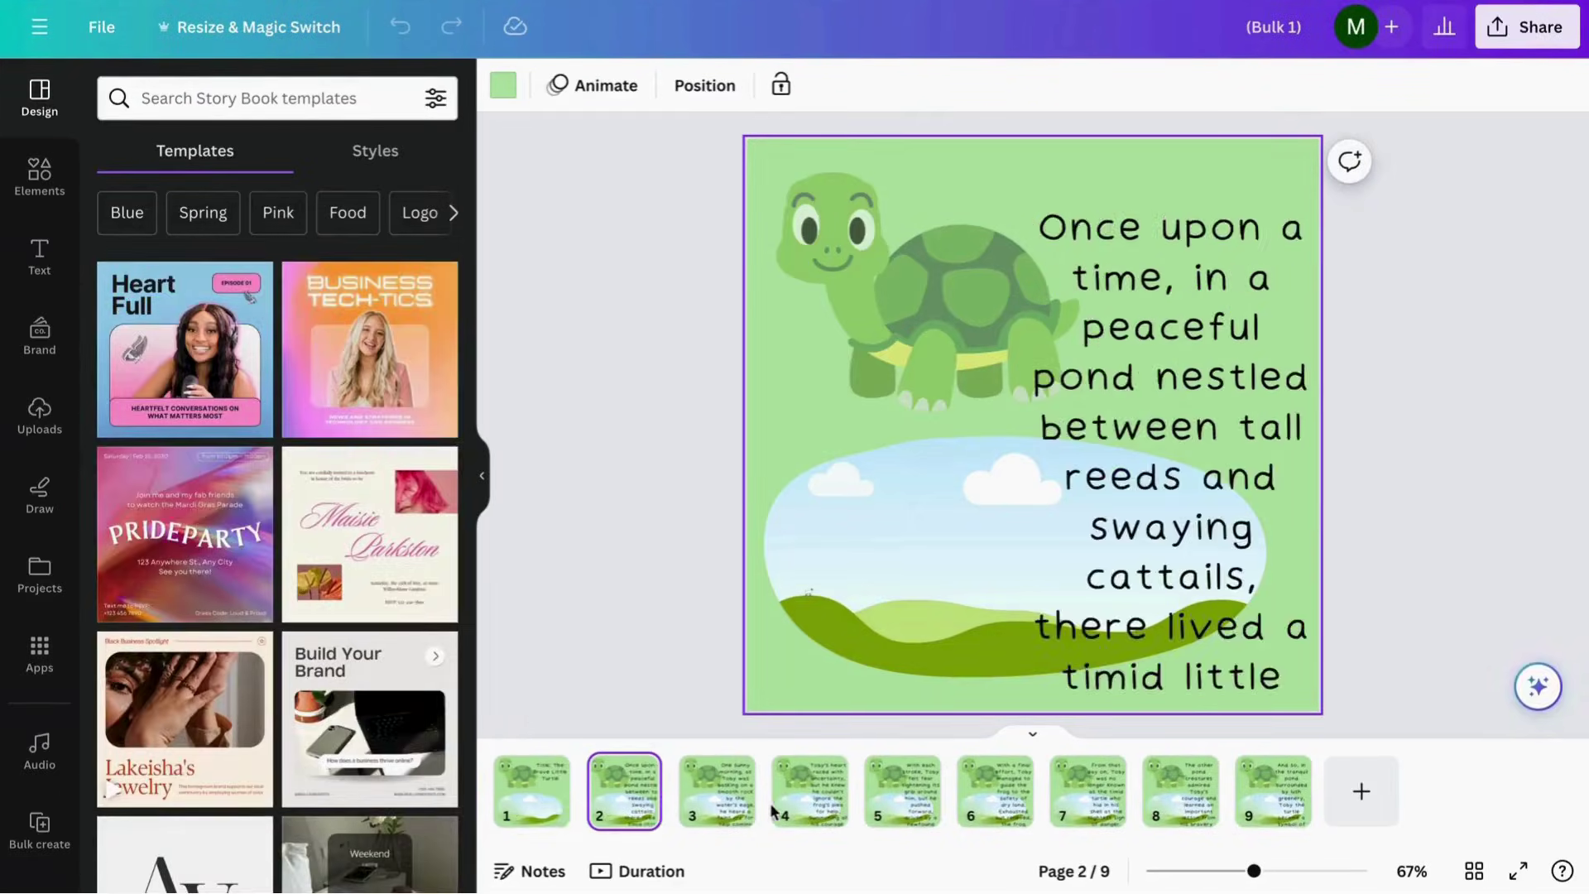
pyautogui.click(721, 796)
pyautogui.click(815, 807)
pyautogui.click(902, 801)
pyautogui.click(1018, 803)
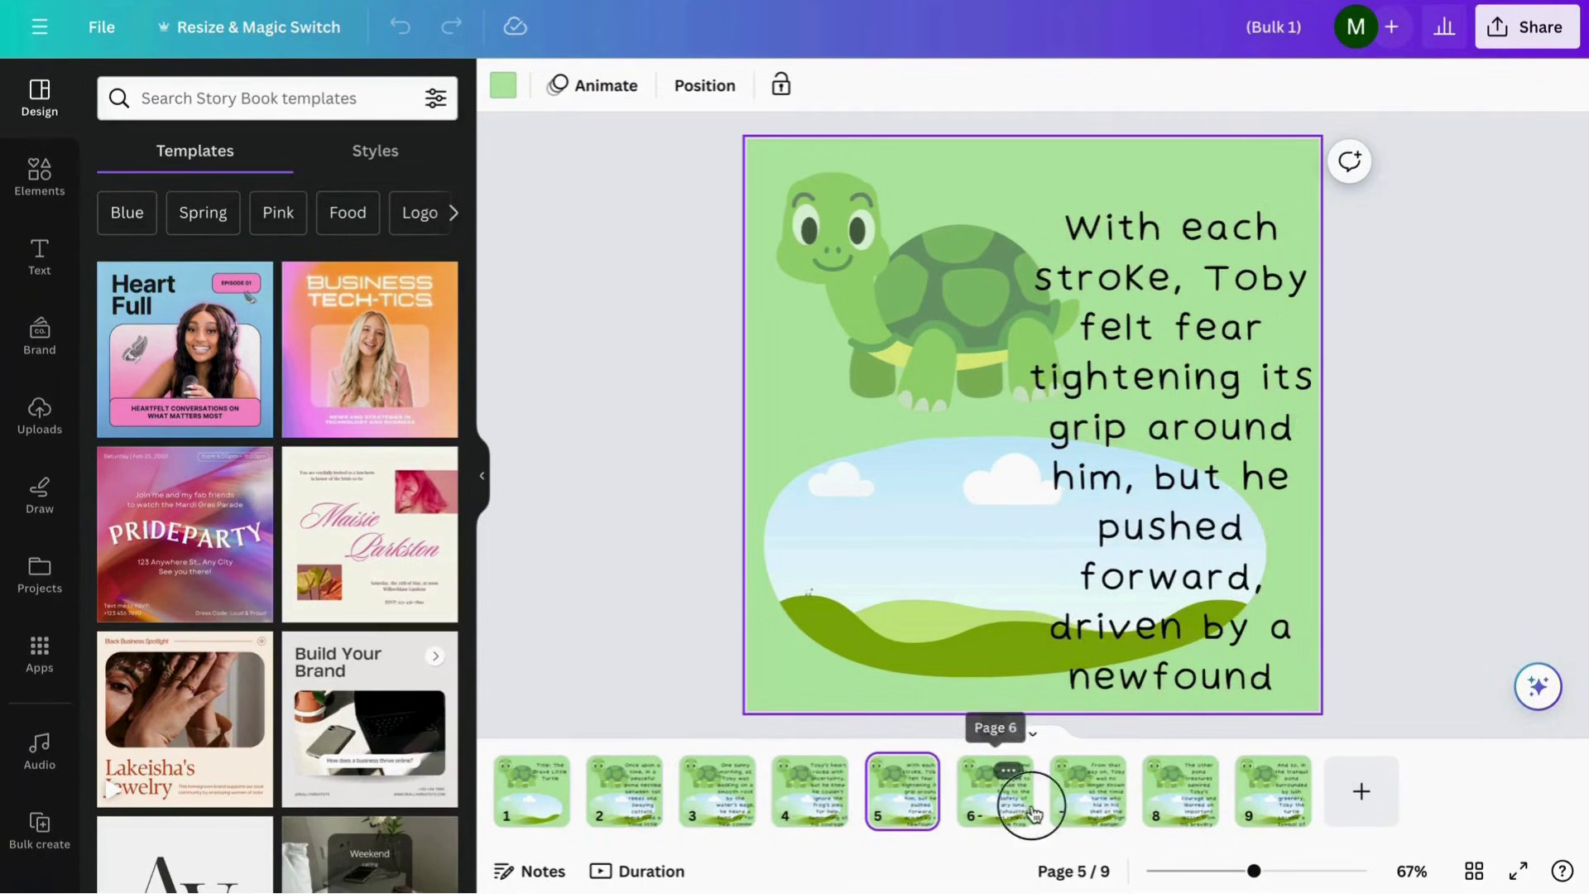
pyautogui.click(1089, 801)
pyautogui.click(1200, 816)
pyautogui.click(1272, 795)
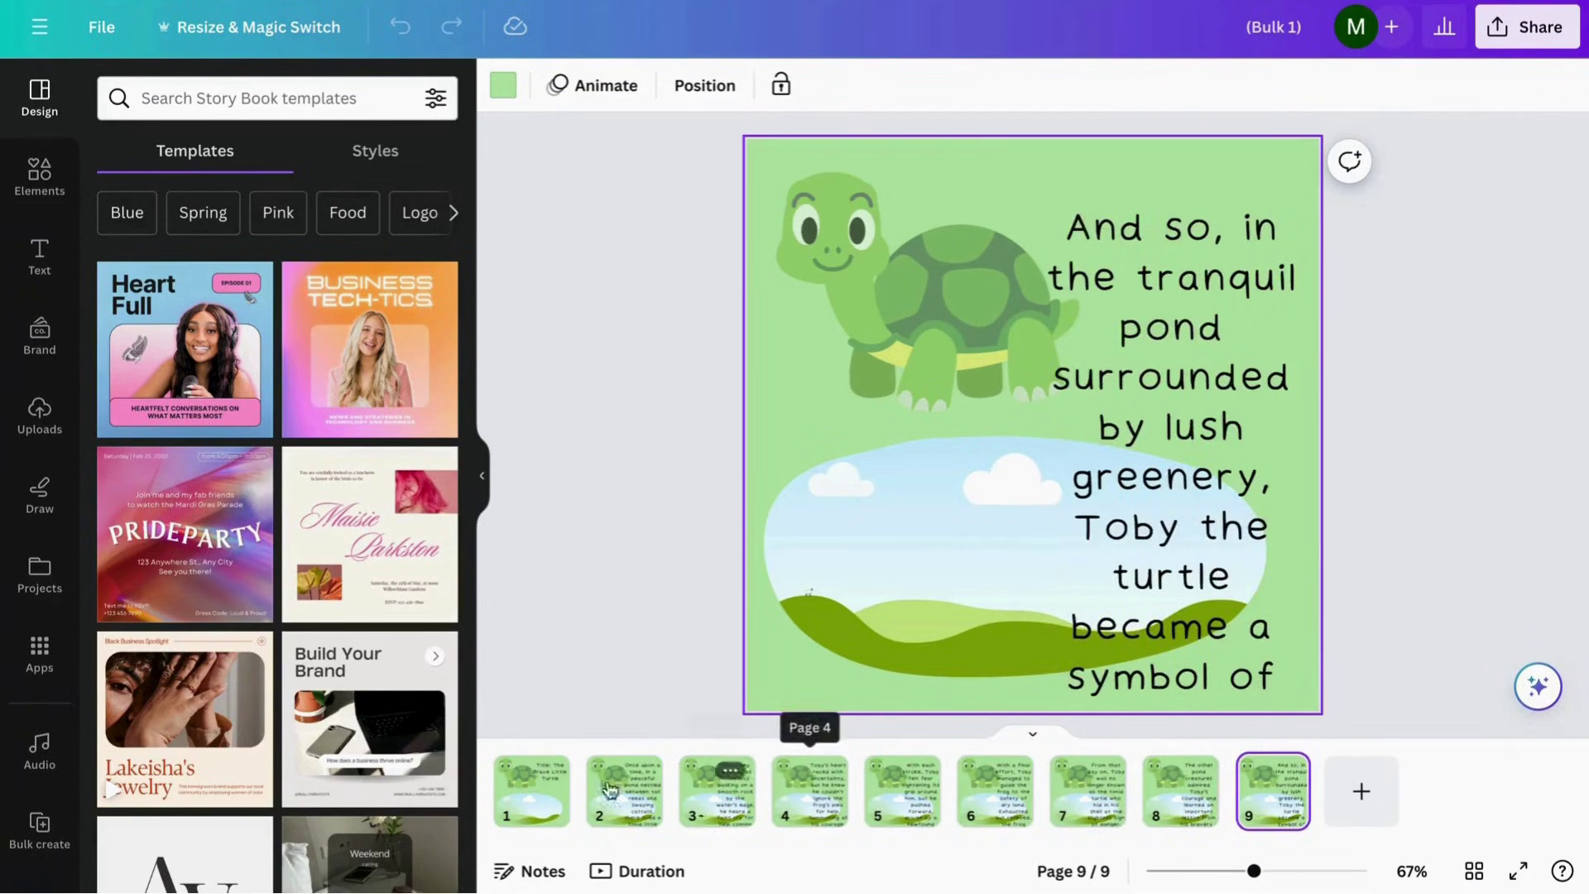
pyautogui.click(531, 790)
# Remove the 'Title:' prefix from the cover title and nudge the title into place
pyautogui.click(1192, 275)
pyautogui.click(1192, 248)
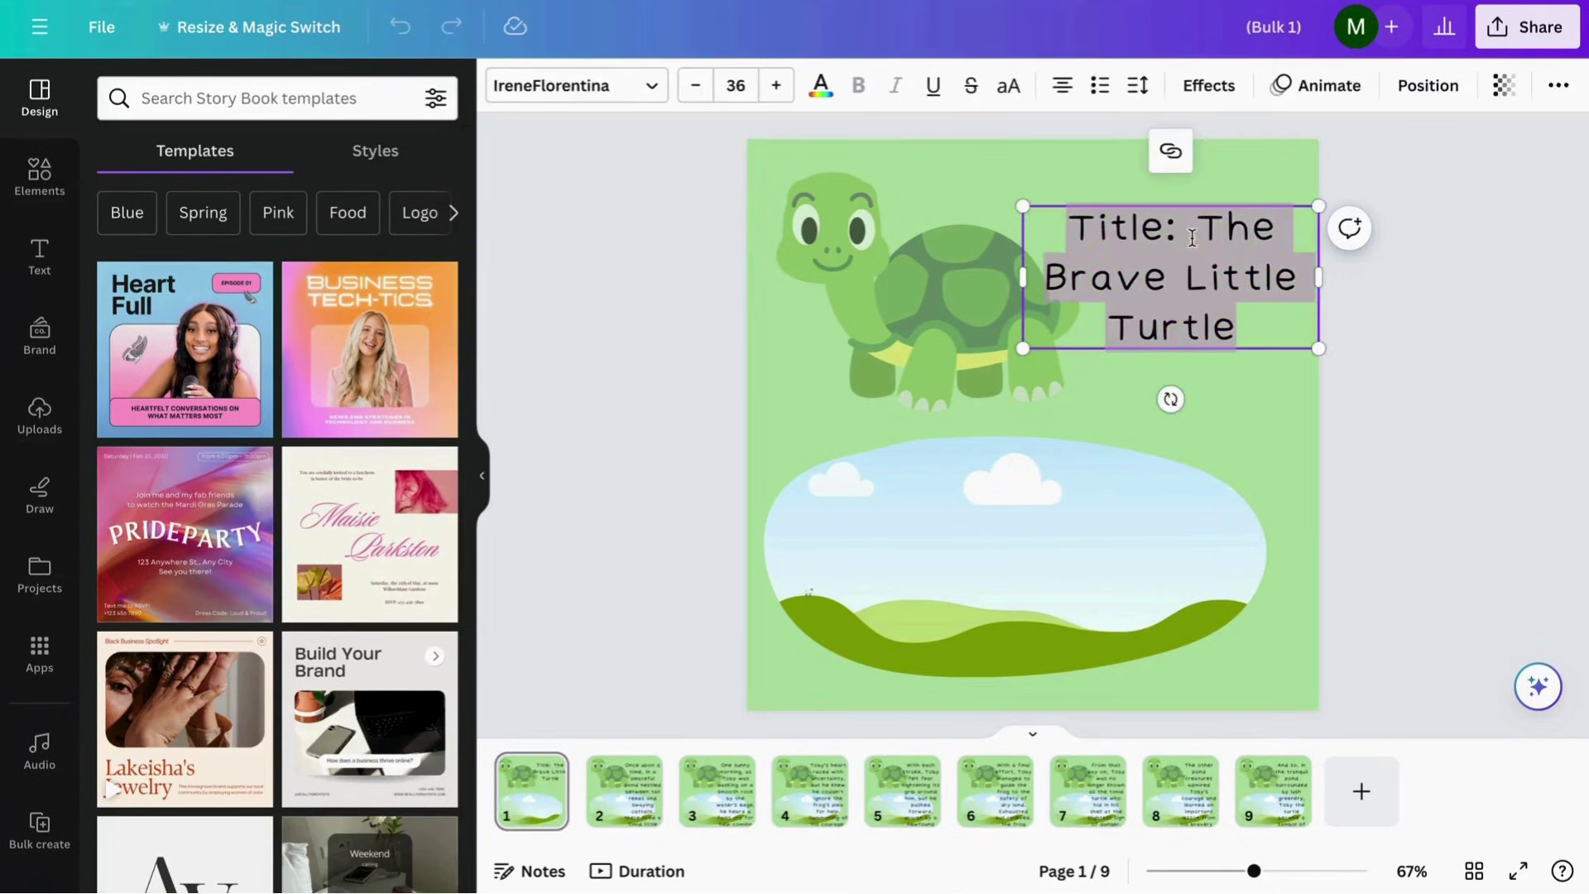
pyautogui.click(1206, 227)
pyautogui.press('BackSpace')
pyautogui.press('BackSpace')
pyautogui.press('BackSpace')
pyautogui.press('BackSpace')
pyautogui.press('BackSpace')
pyautogui.press('BackSpace')
pyautogui.press('BackSpace')
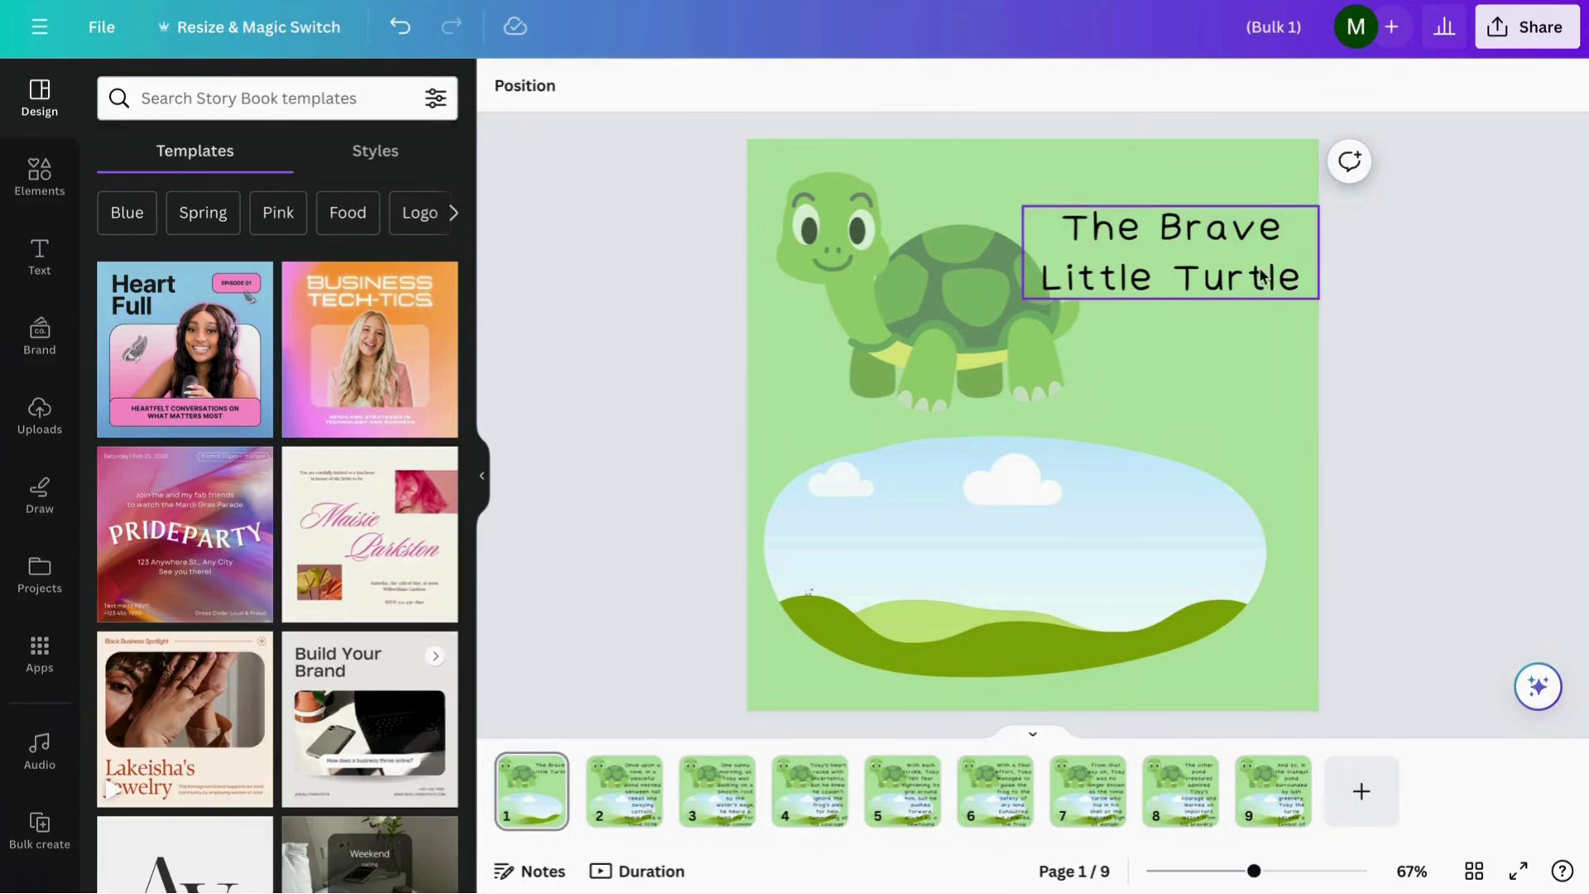
pyautogui.moveTo(1267, 278); pyautogui.dragTo(1299, 286)
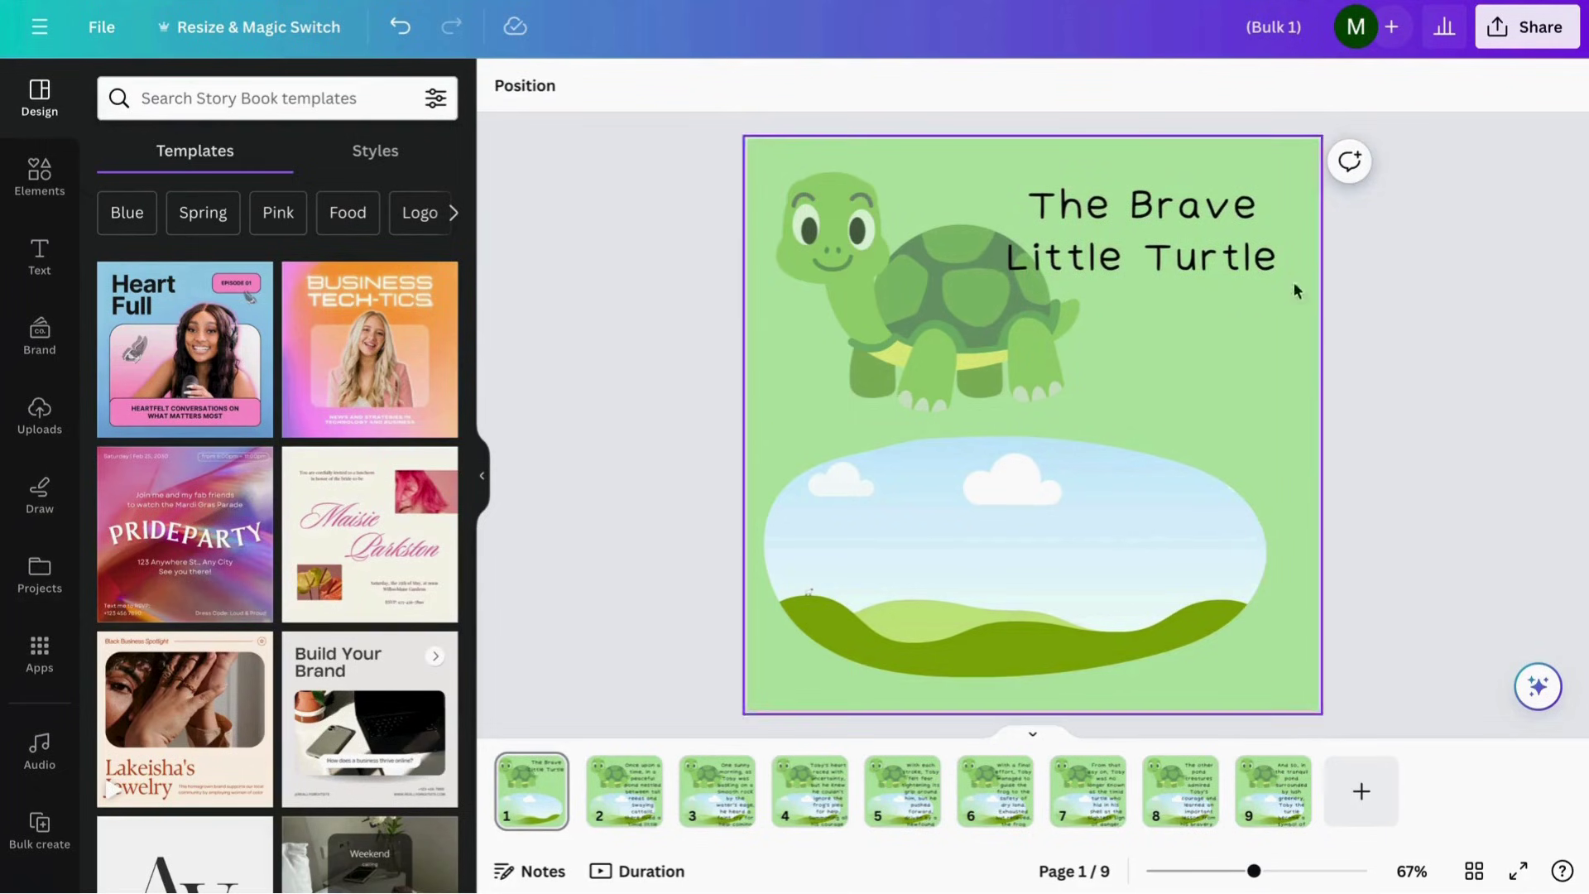
# Widen page 2's story text, shrink it to 20.6, and place it above the pond
pyautogui.scroll(-5, 987, 683)
pyautogui.click(1246, 400)
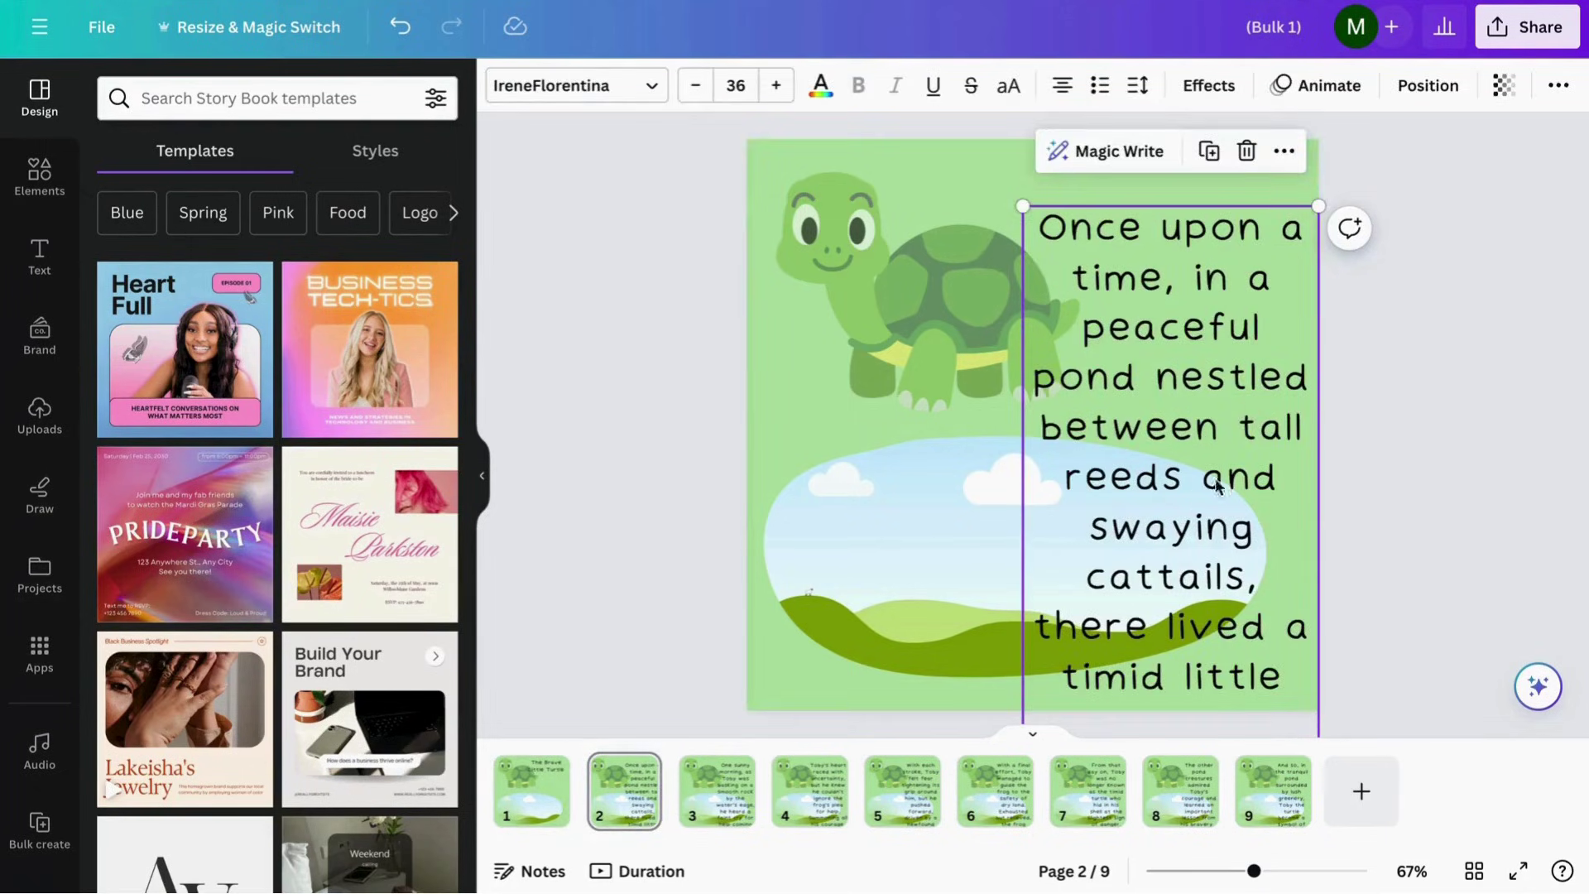
pyautogui.click(1373, 444)
pyautogui.click(1144, 460)
pyautogui.moveTo(1144, 460); pyautogui.dragTo(1028, 394)
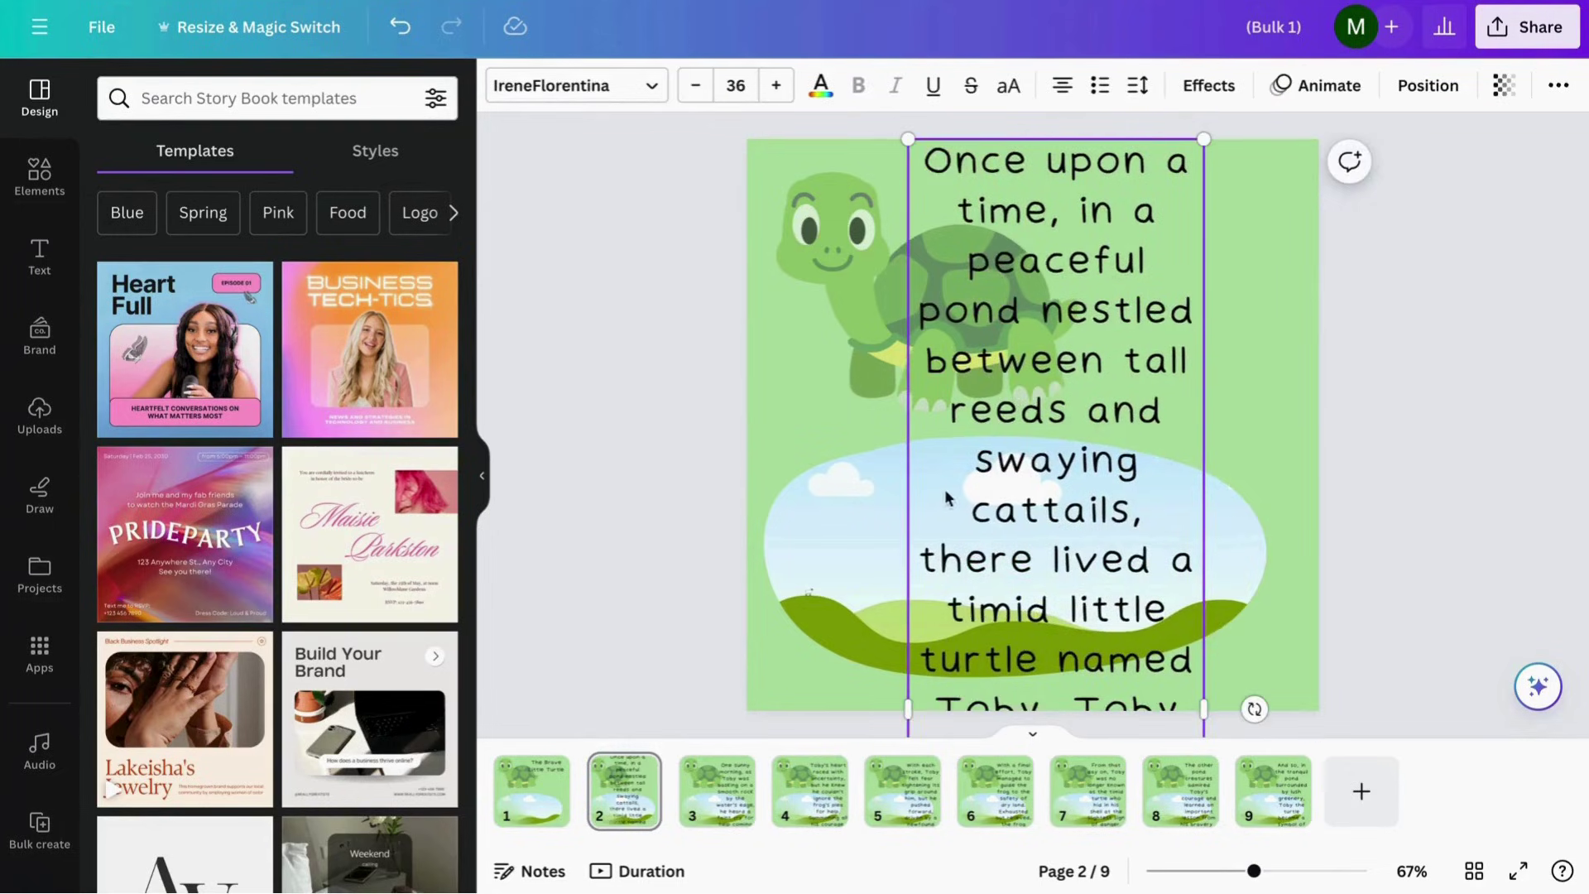
pyautogui.moveTo(1204, 695); pyautogui.dragTo(1577, 497)
pyautogui.moveTo(1577, 631); pyautogui.dragTo(1234, 503)
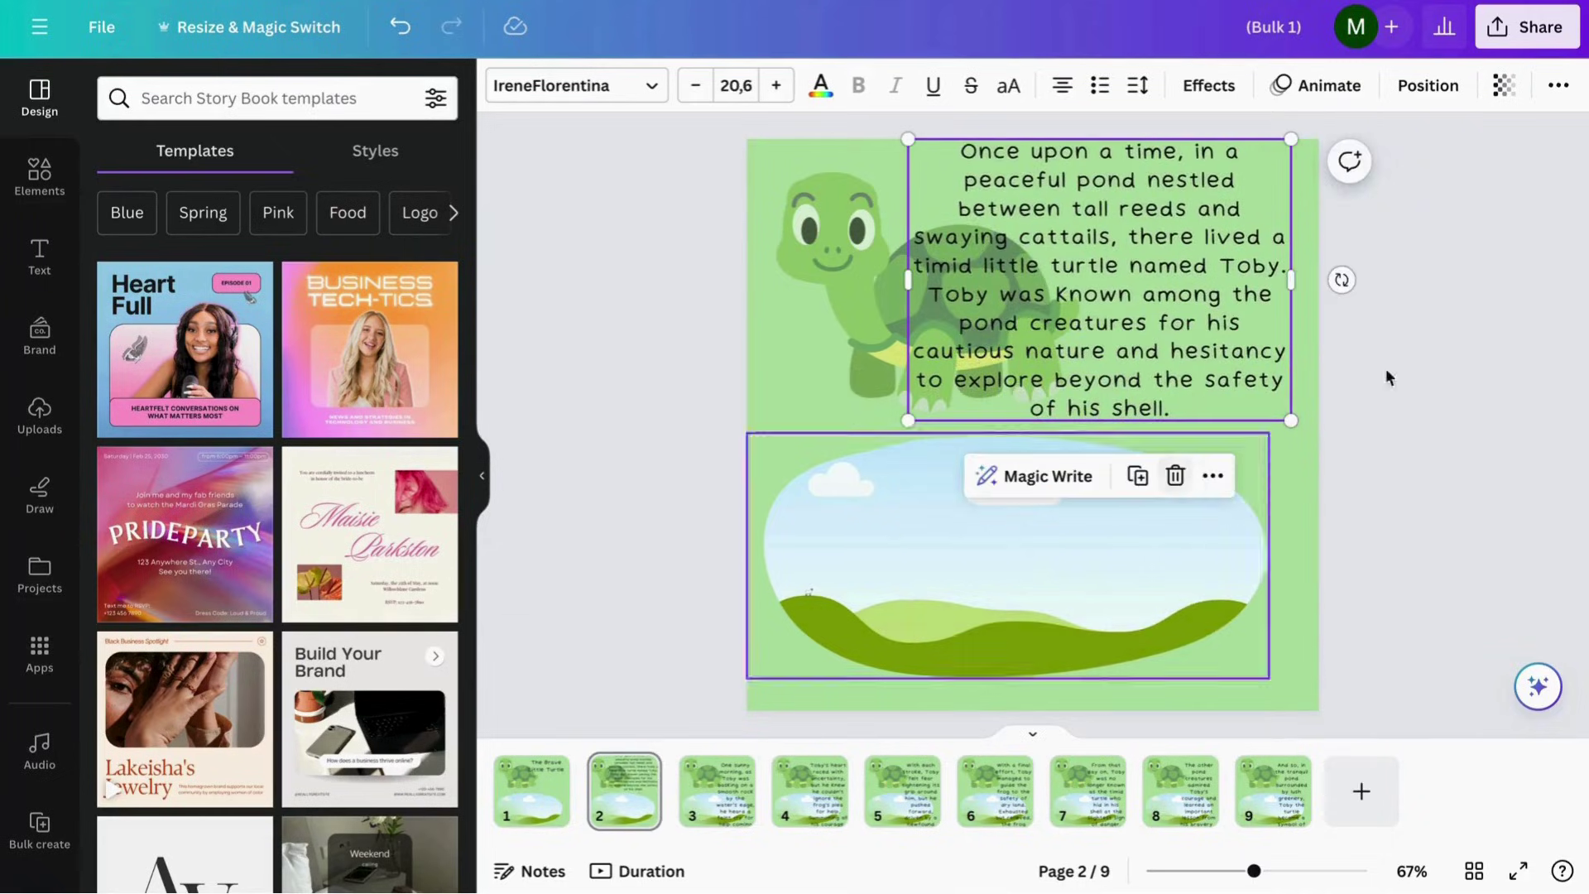
pyautogui.moveTo(1103, 315); pyautogui.dragTo(1124, 370)
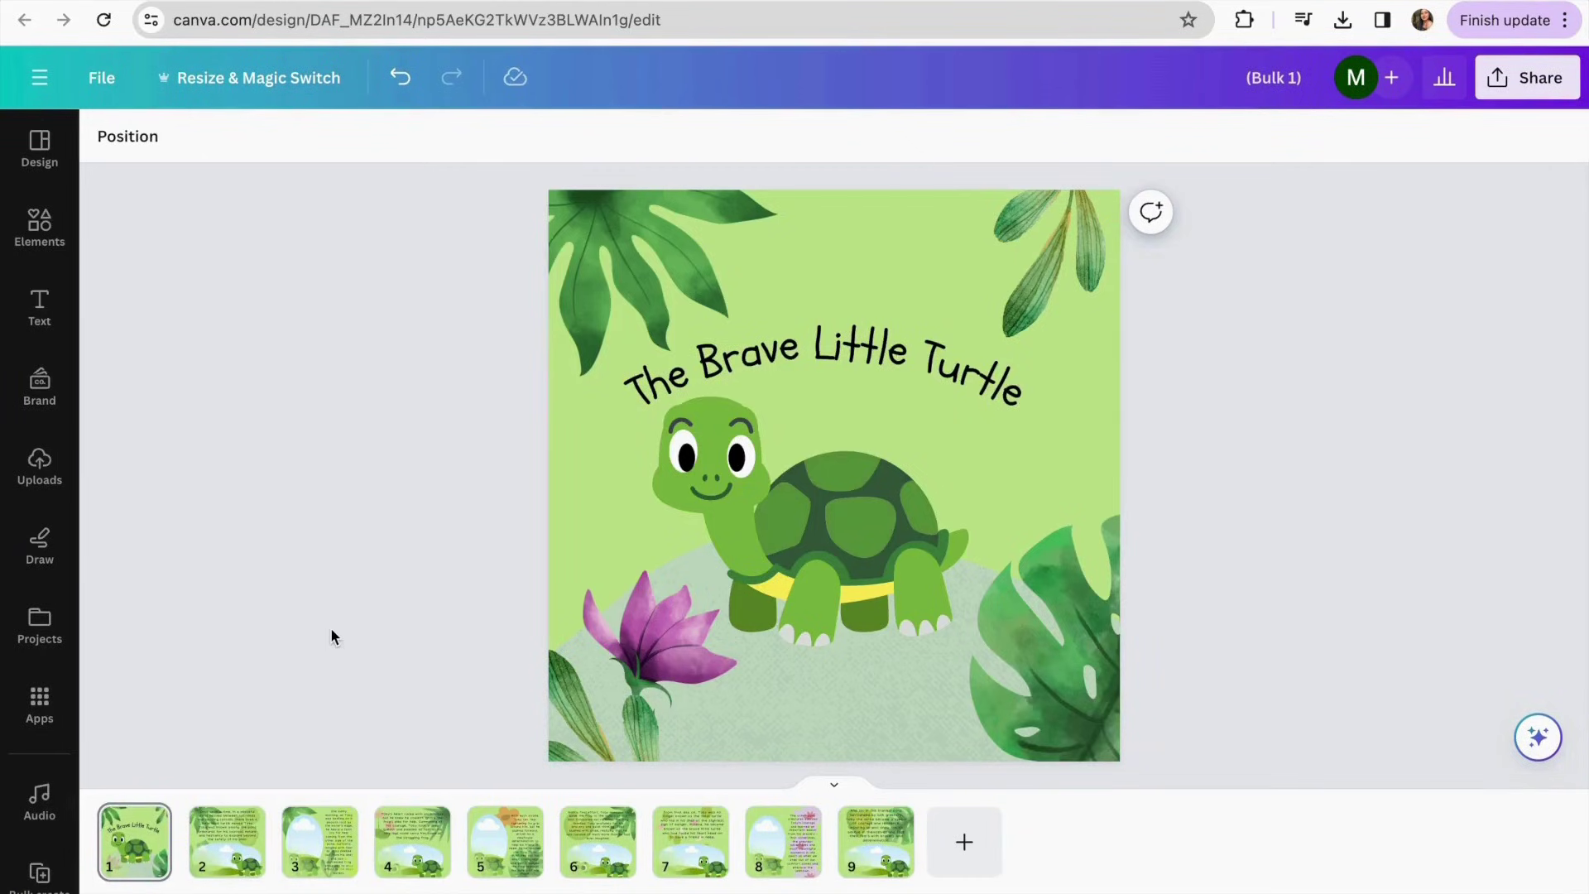
# Step through the storybook pages with the Down arrow, landing back on page 2
pyautogui.press('Down')
pyautogui.press('Down')
pyautogui.press('Down')
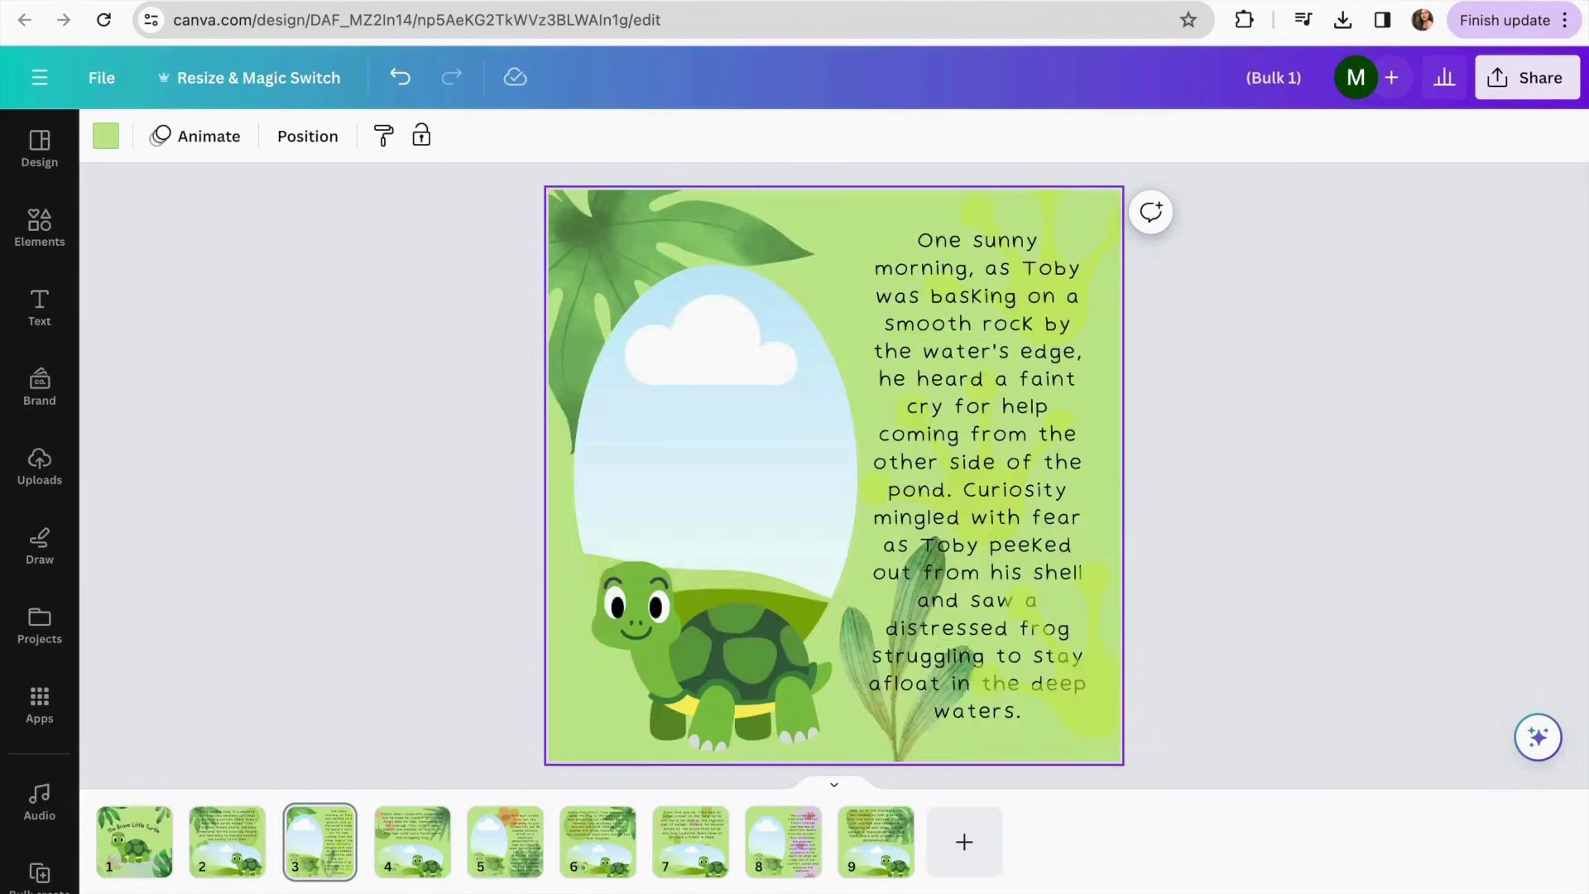
pyautogui.press('Down')
pyautogui.press('Down')
pyautogui.press('Down')
pyautogui.press('Down')
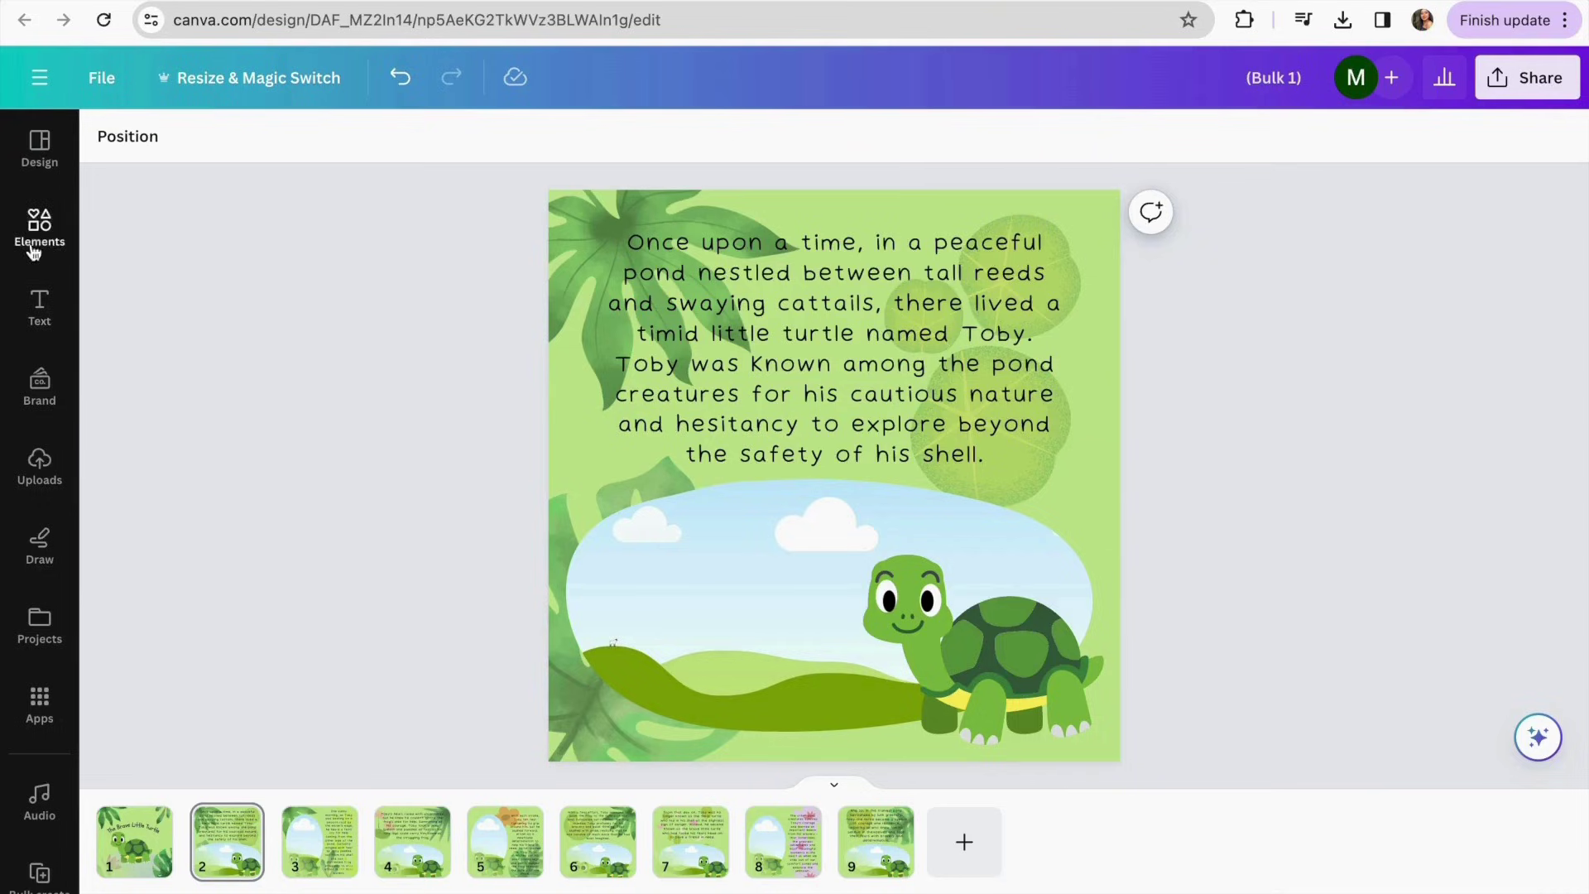
# Find the Magic Media app in Apps by searching 'ma' and open its image generator
pyautogui.click(39, 703)
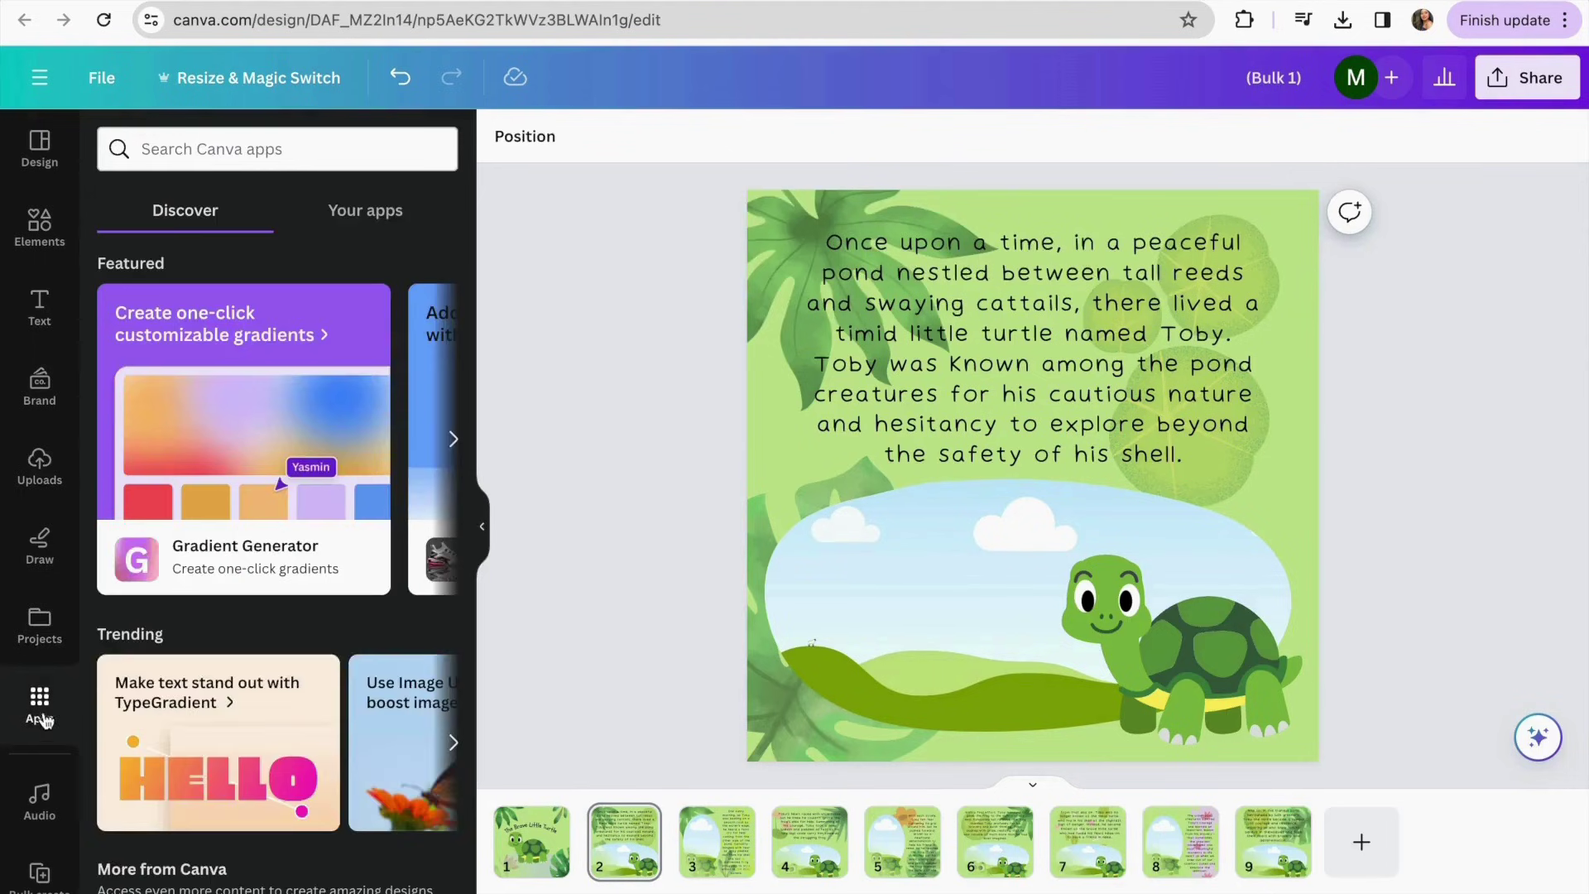
pyautogui.write('magi')
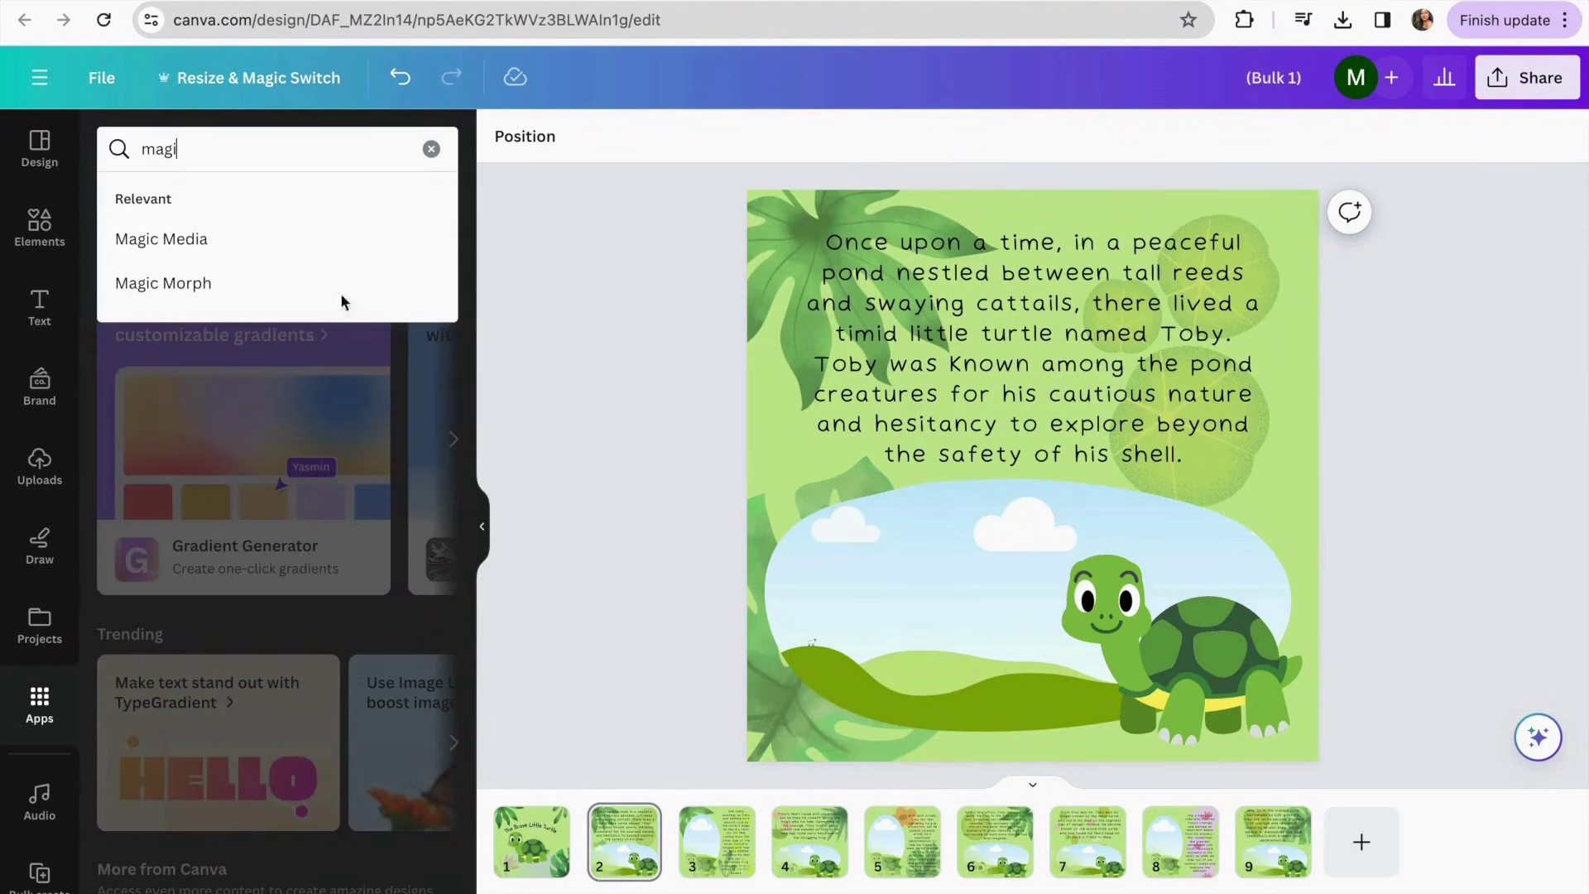
pyautogui.click(309, 242)
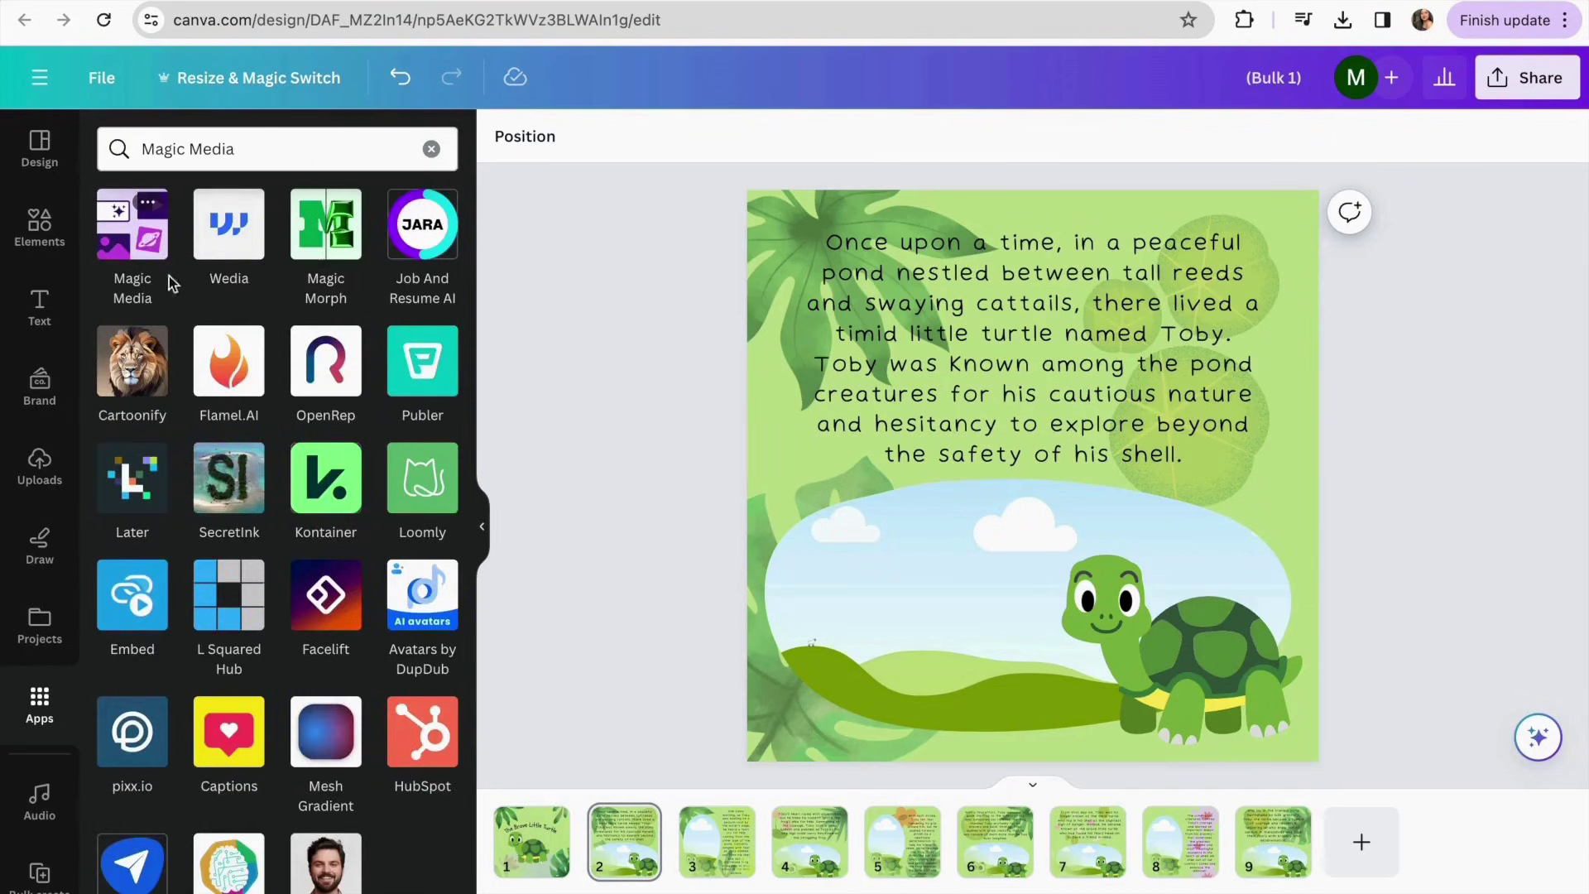
pyautogui.click(135, 238)
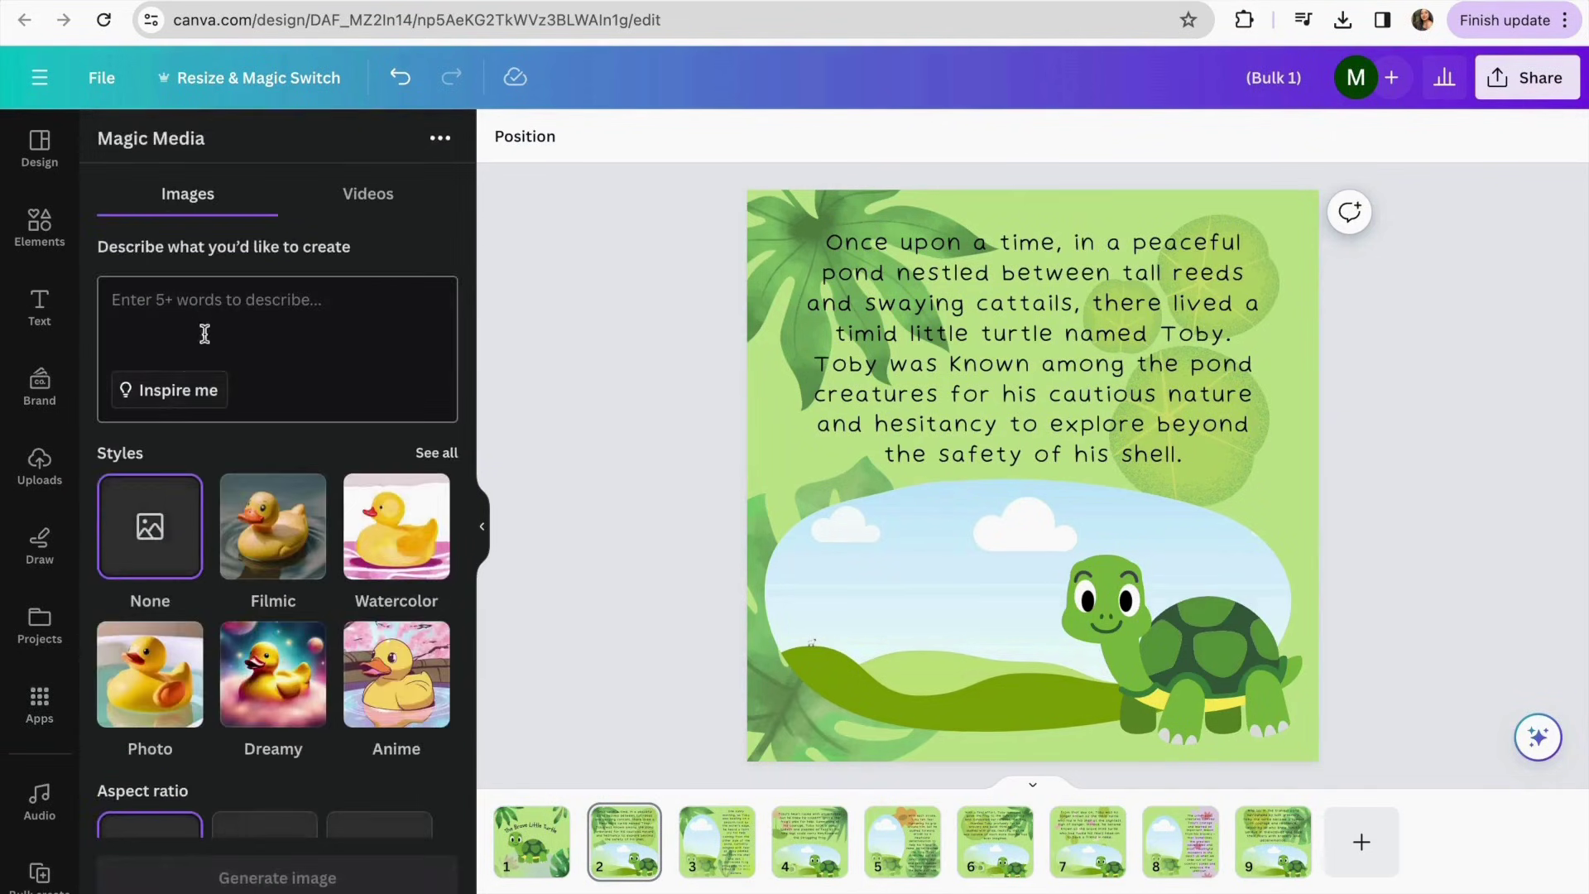
# Copy 'a peaceful pond' from page 2's story text into the image prompt
pyautogui.doubleClick(1185, 243)
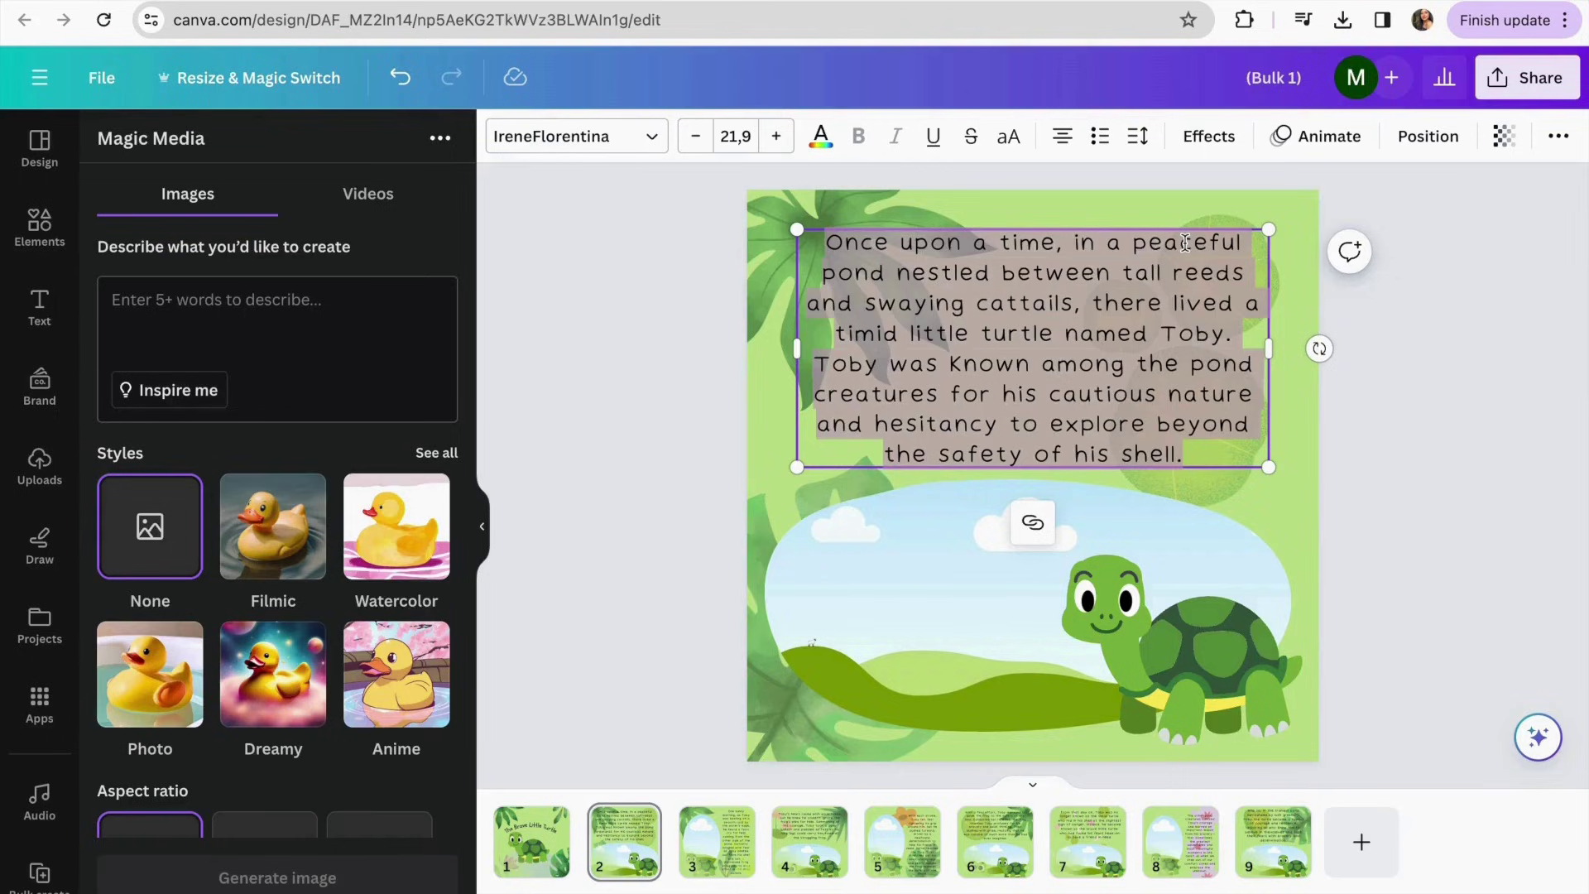
pyautogui.click(1136, 272)
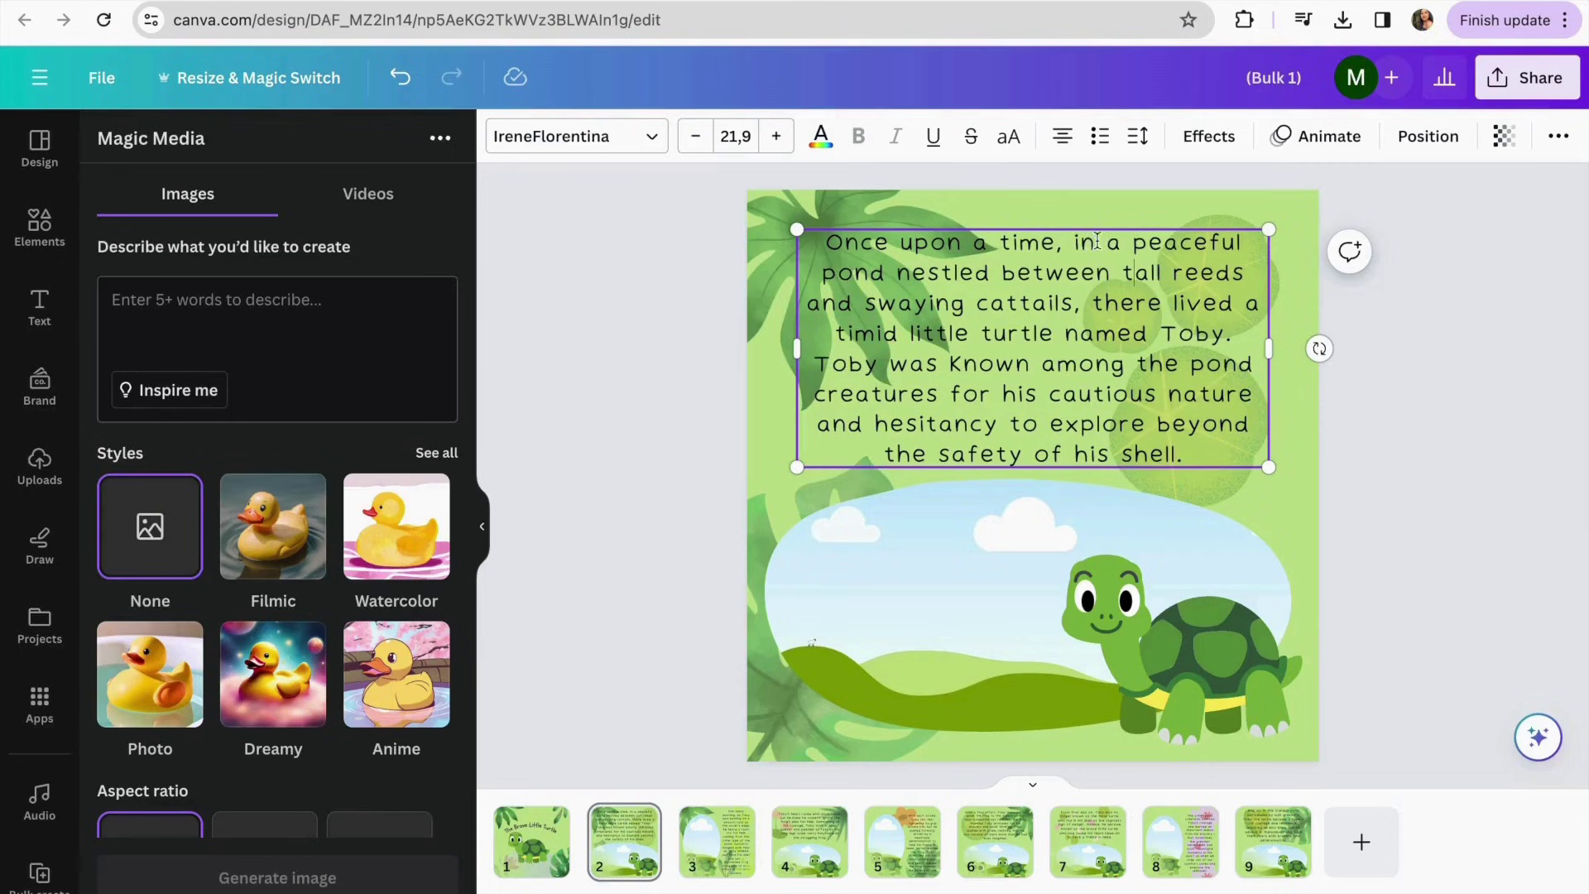
pyautogui.moveTo(1109, 240); pyautogui.dragTo(887, 274)
pyautogui.hotkey('ctrl', 'c')
pyautogui.click(352, 307)
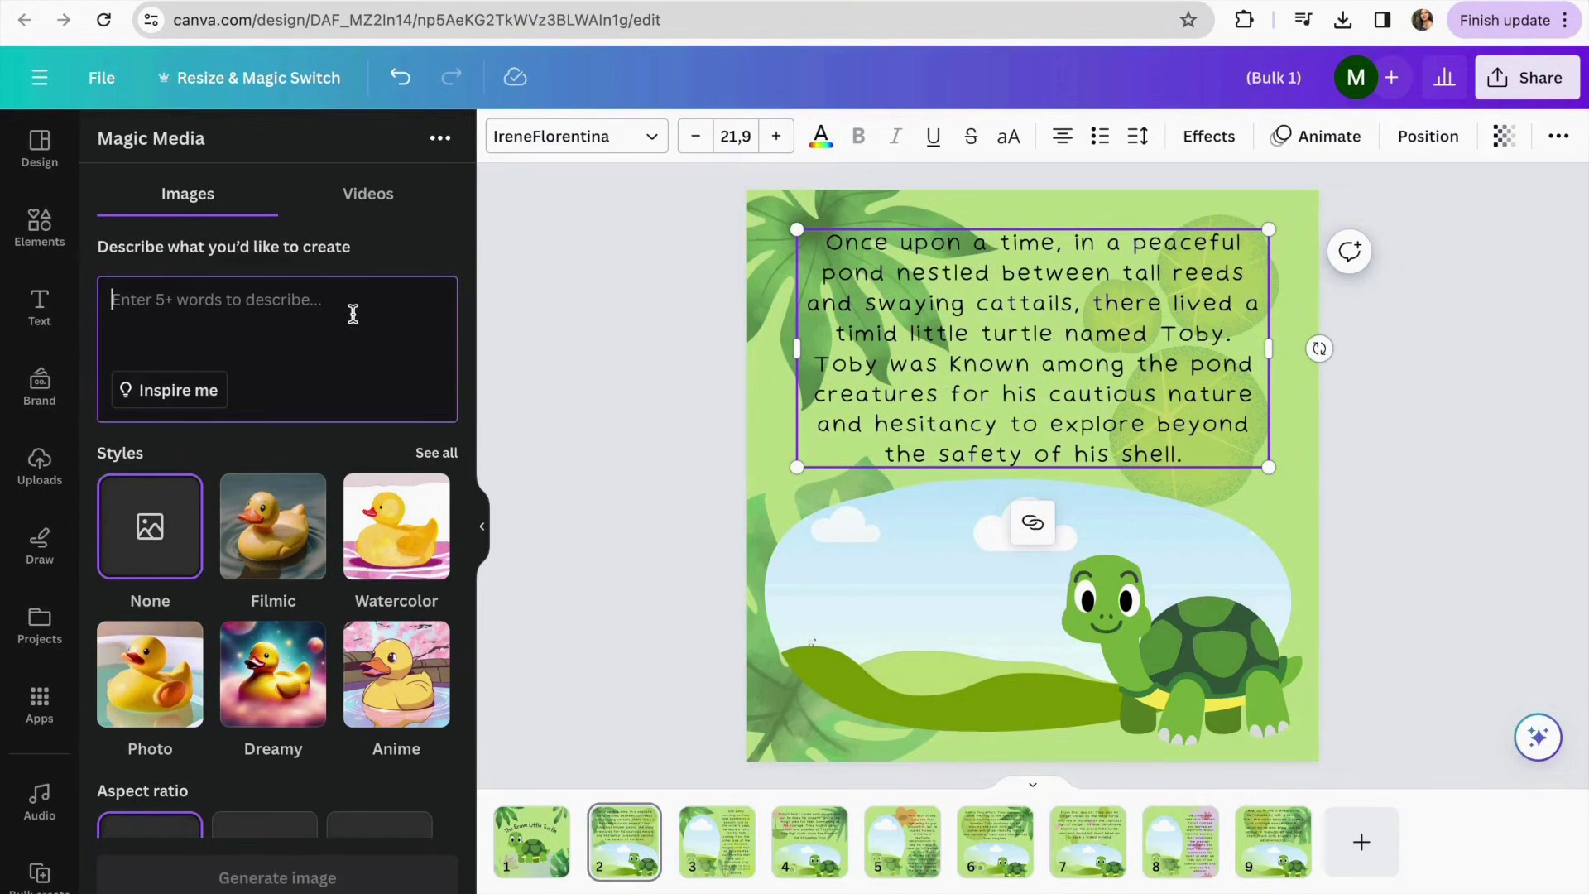
pyautogui.hotkey('ctrl', 'v')
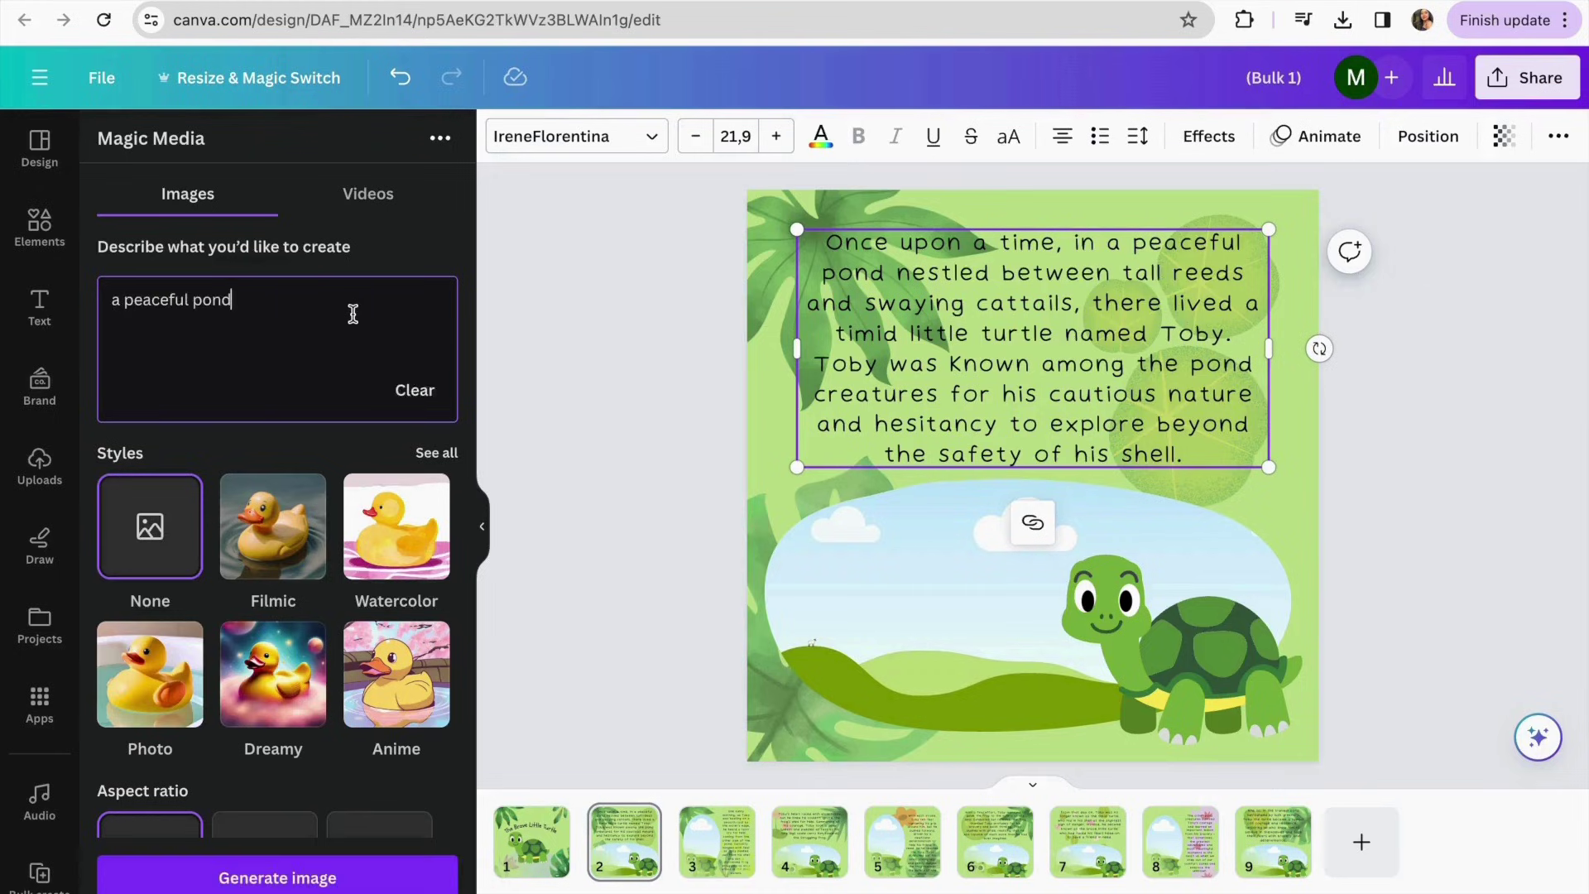
# Generate pond images, fit the lily-pad result into page 2's oval frame, and undo the extra page
pyautogui.click(343, 878)
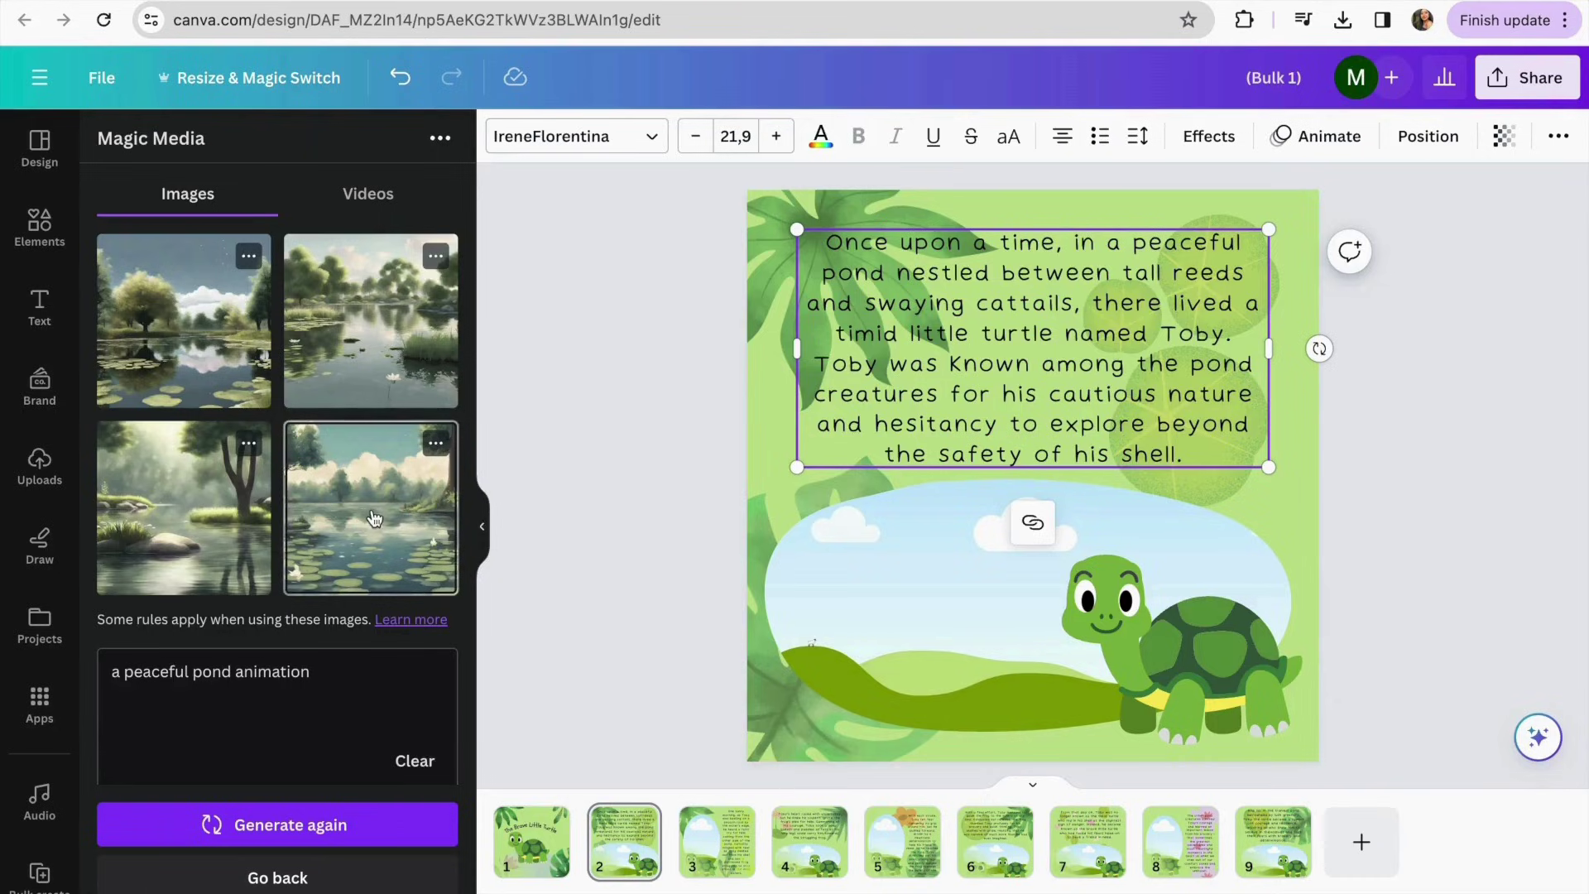
pyautogui.moveTo(374, 518); pyautogui.dragTo(947, 583)
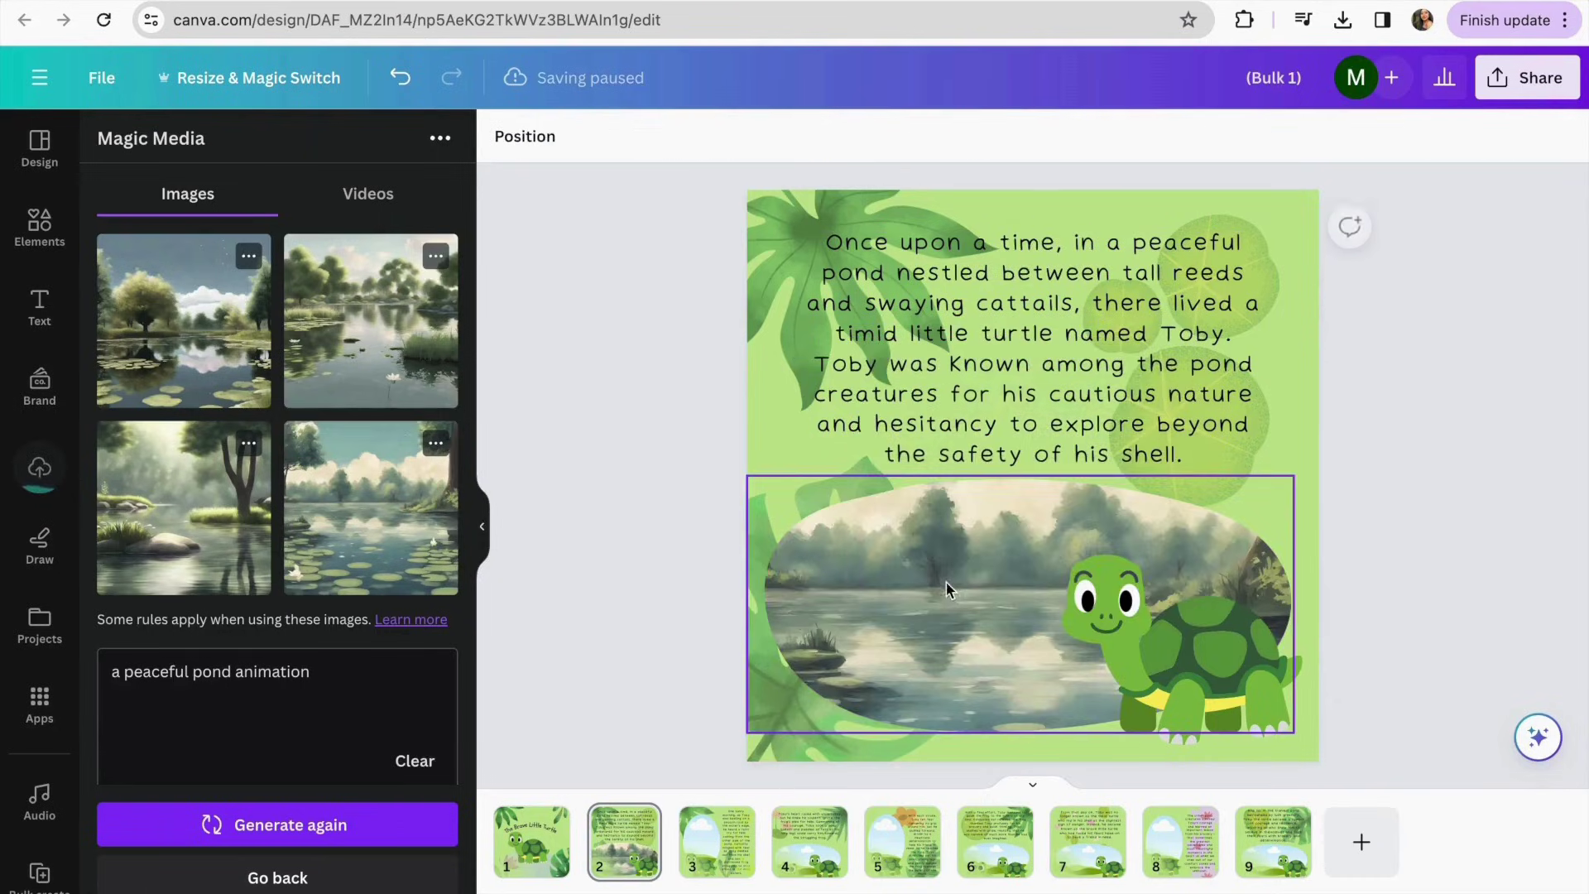
pyautogui.doubleClick(876, 638)
pyautogui.moveTo(884, 641); pyautogui.dragTo(899, 509)
pyautogui.click(660, 519)
pyautogui.click(660, 519)
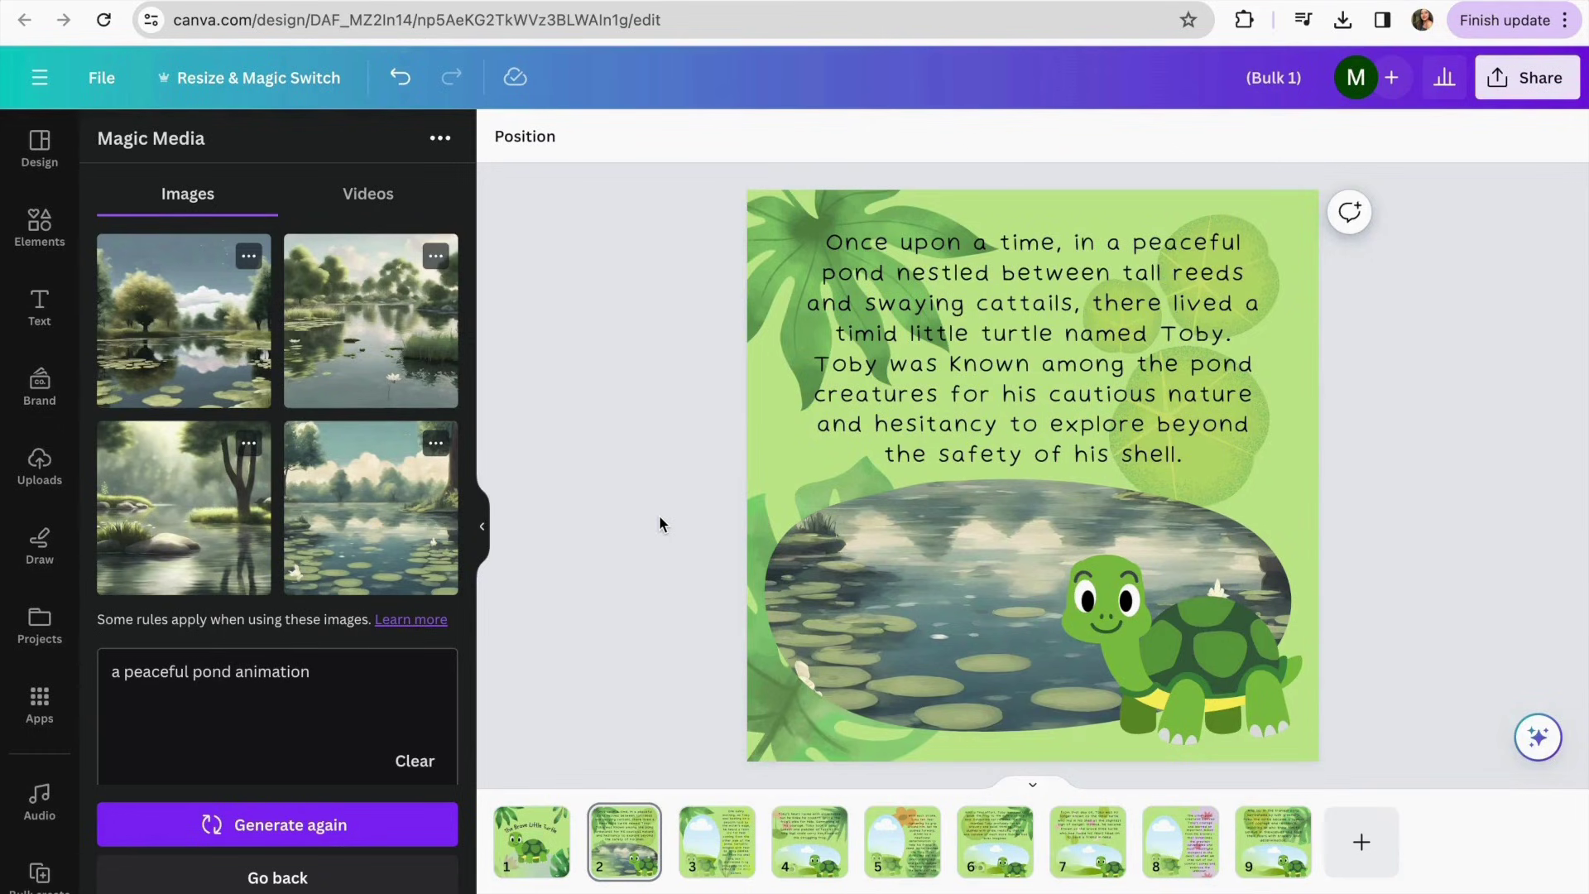
pyautogui.click(482, 525)
pyautogui.hotkey('ctrl', 'z')
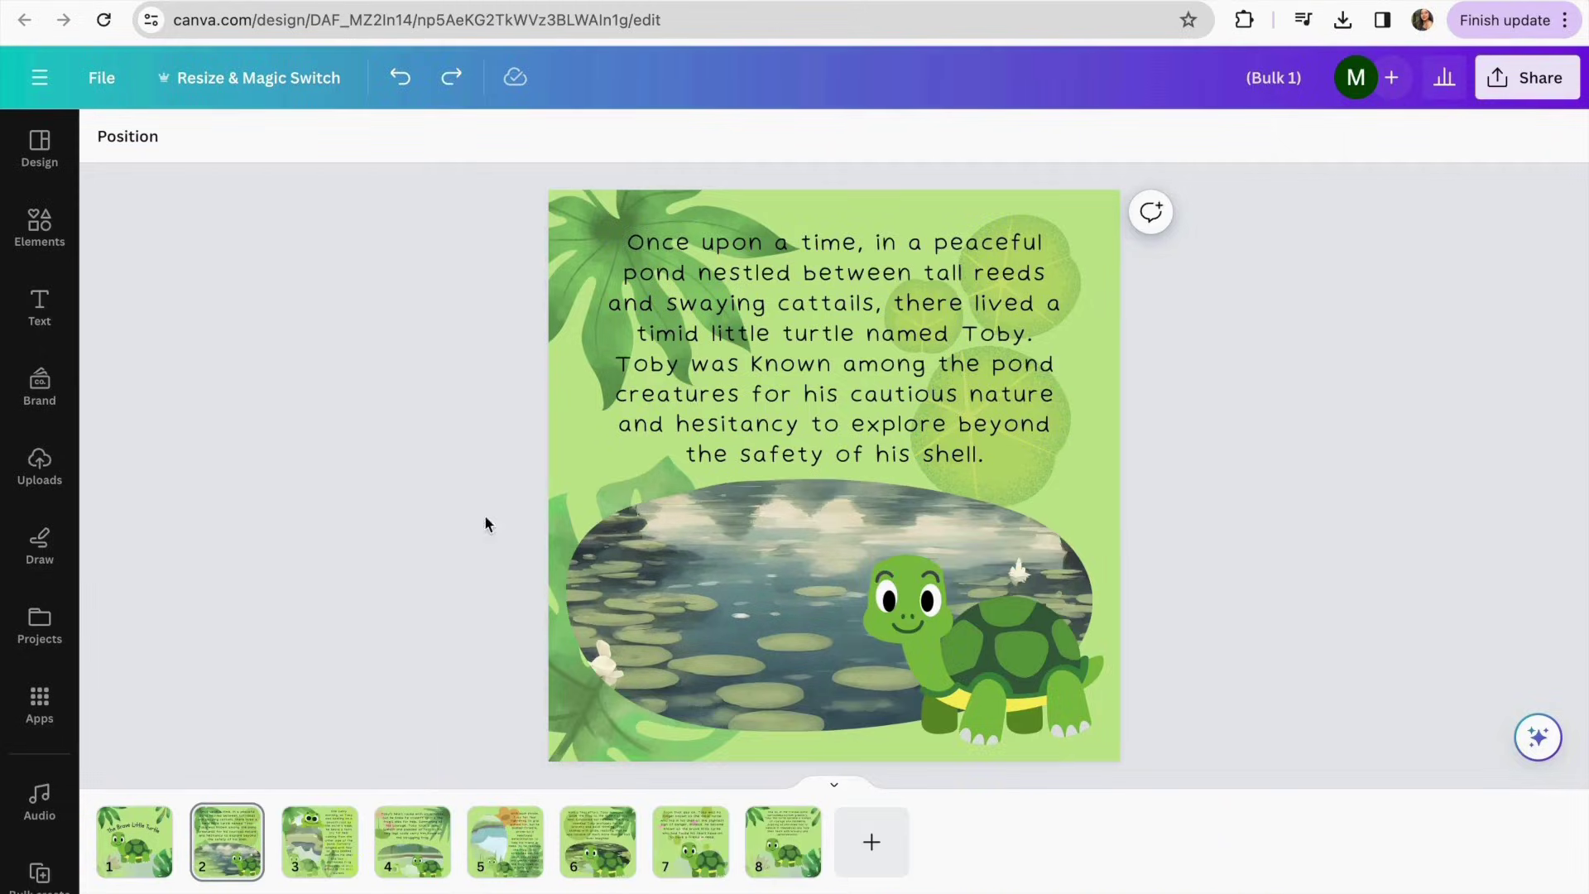
# View pages 1 through 8 in turn, ending on the 'And so, in the tranquil pond' page
pyautogui.click(134, 871)
pyautogui.click(219, 865)
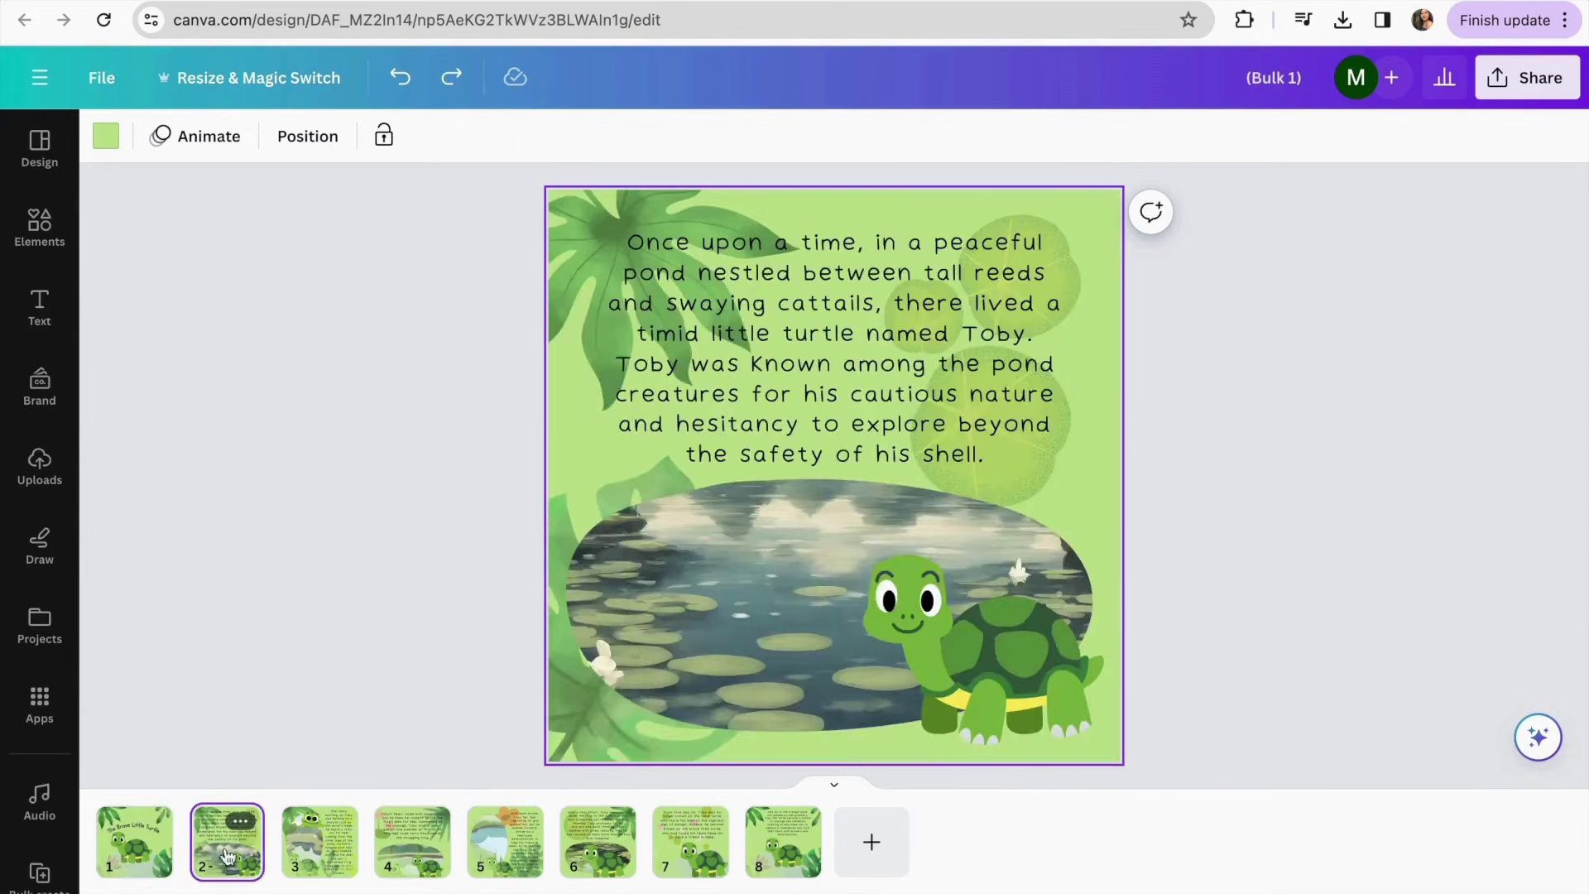
pyautogui.click(314, 840)
pyautogui.click(409, 856)
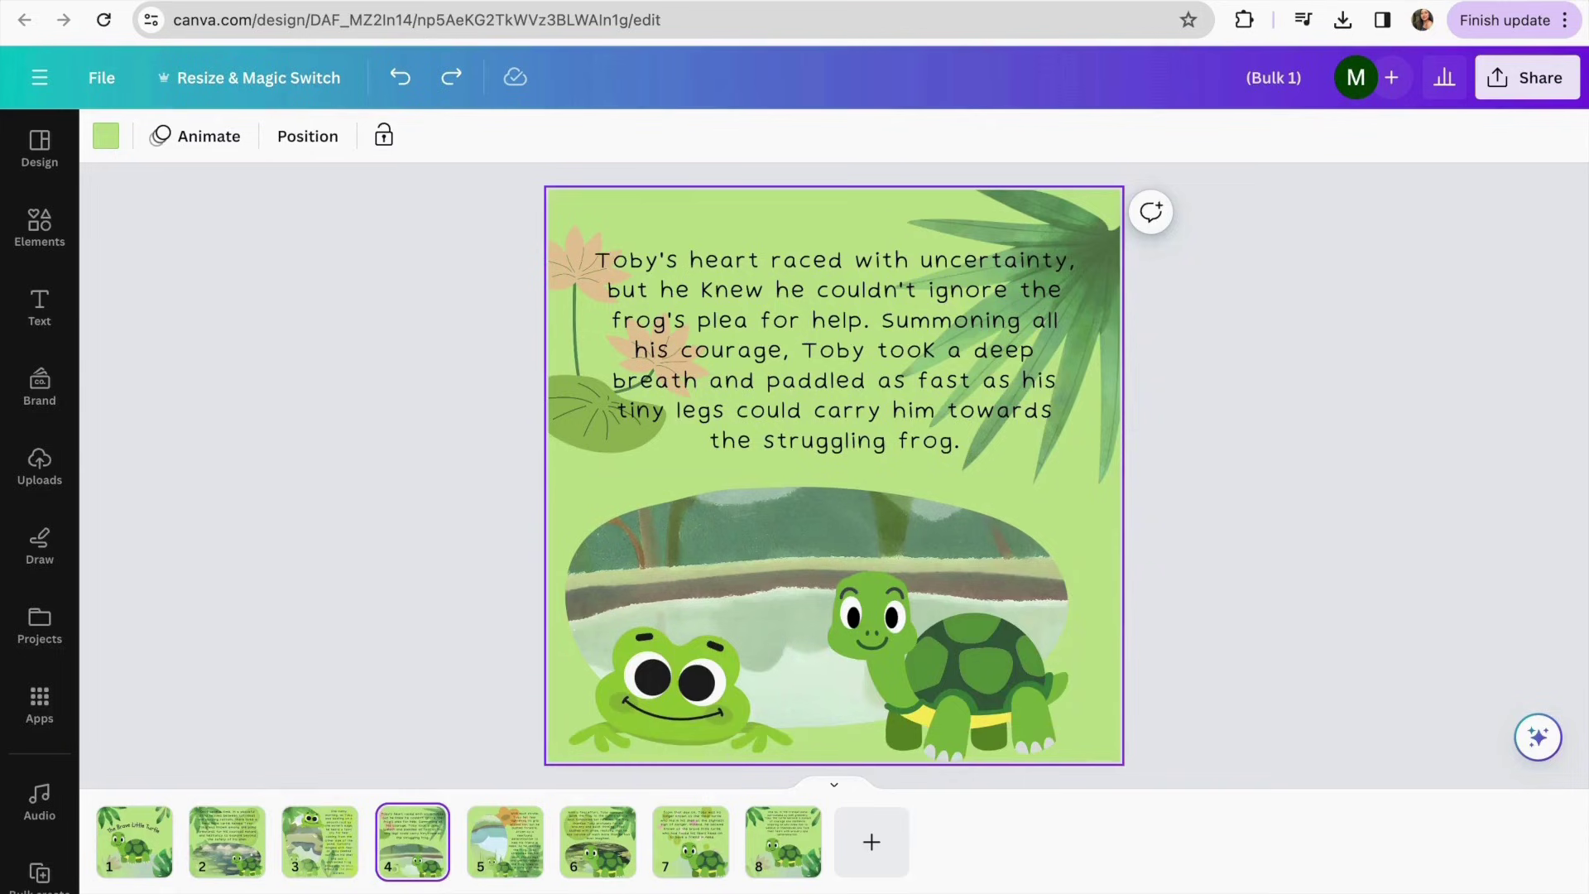
pyautogui.click(506, 837)
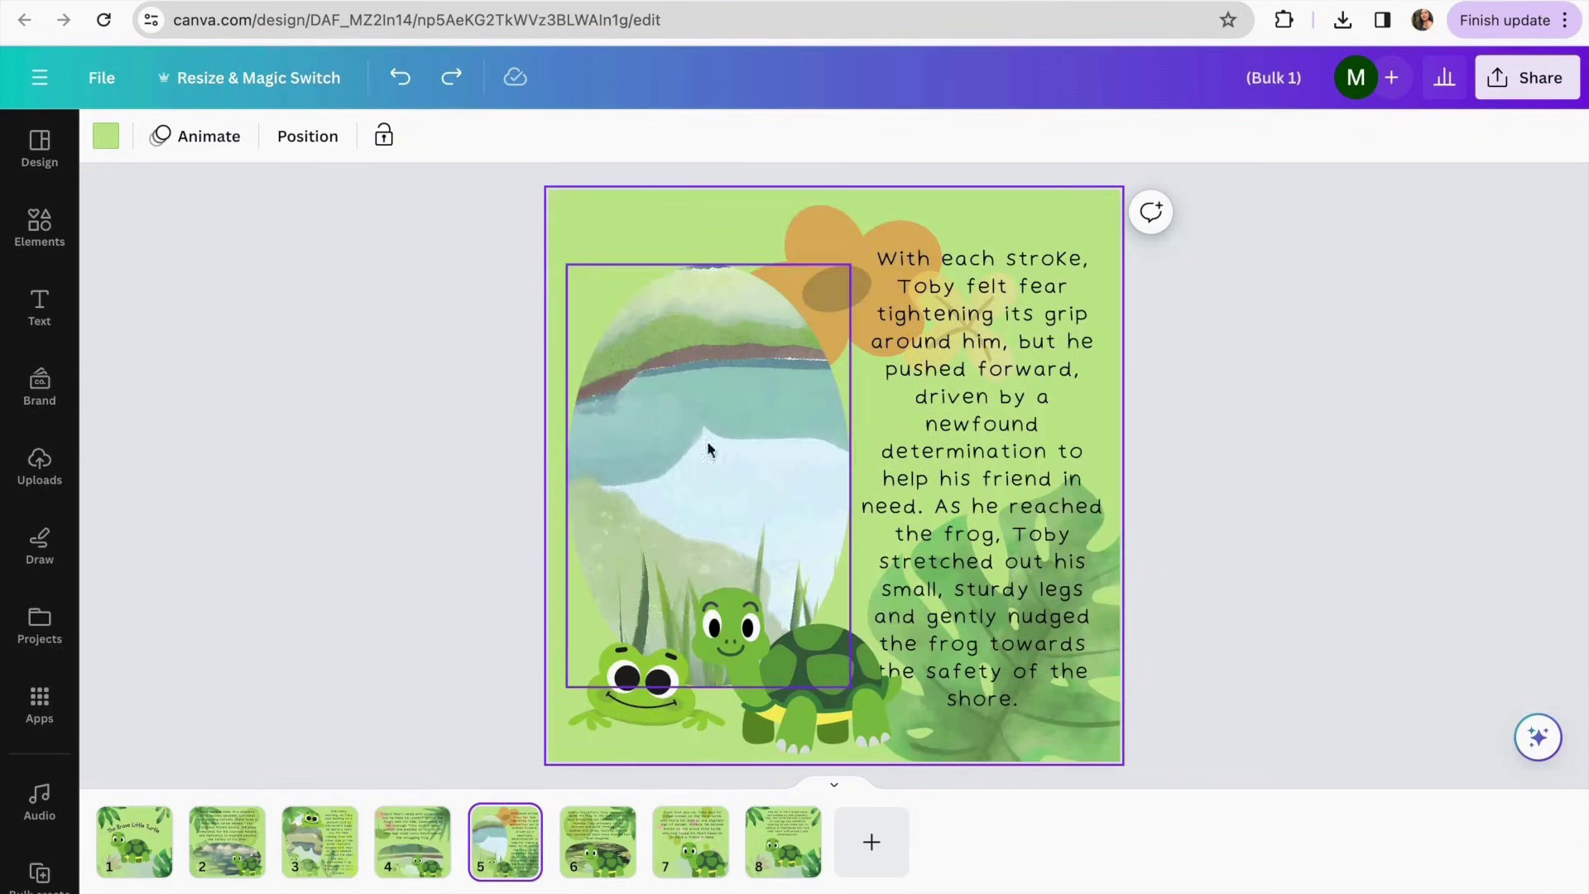
pyautogui.click(621, 832)
pyautogui.click(712, 849)
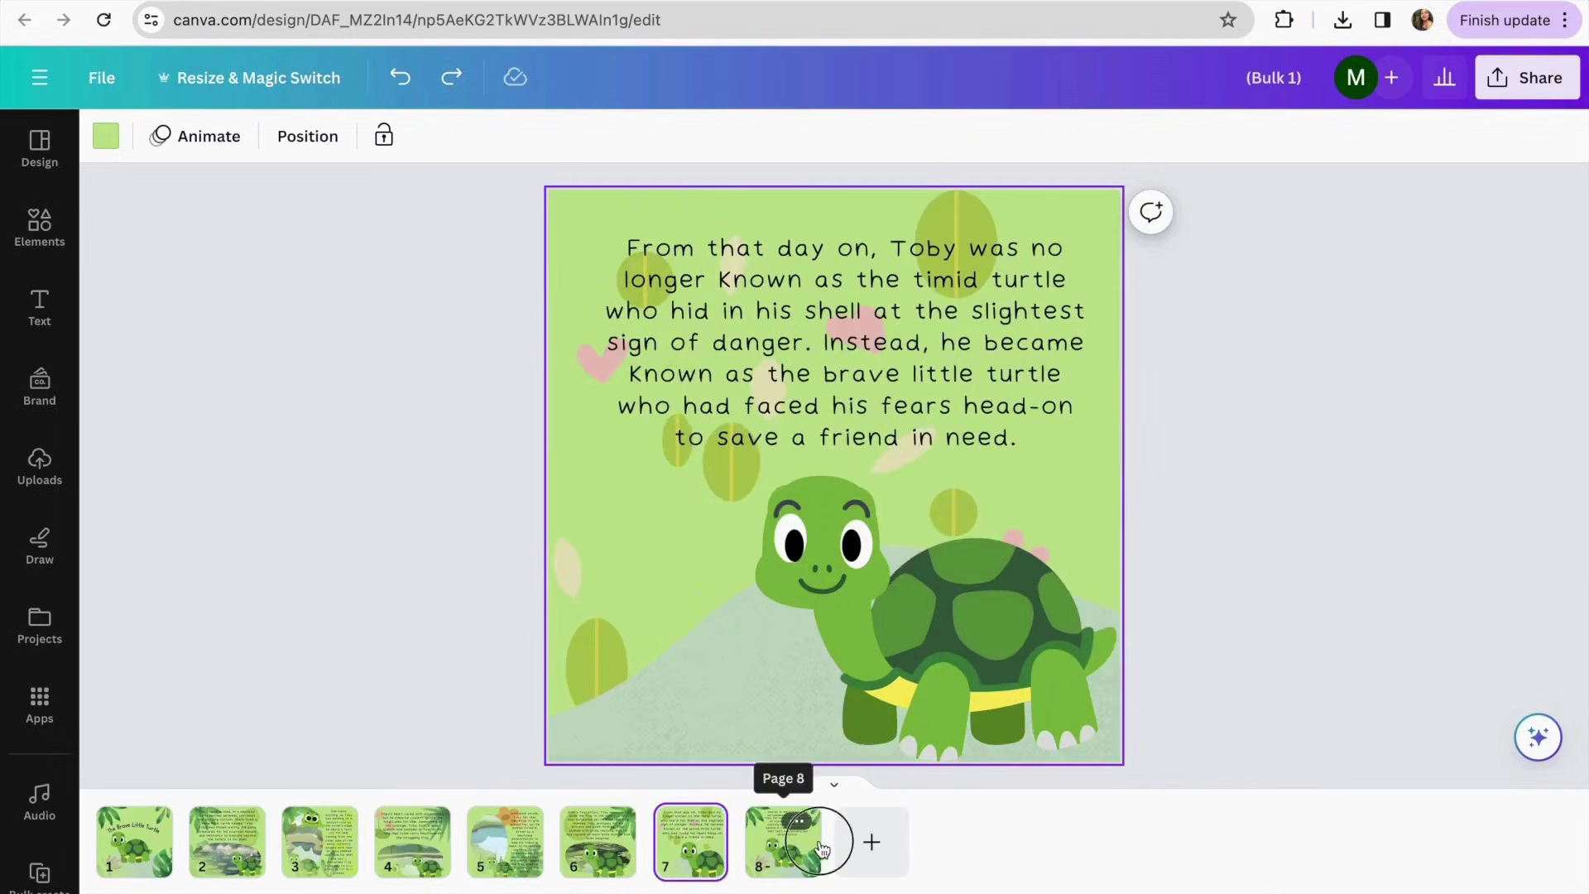
pyautogui.click(786, 843)
pyautogui.click(381, 520)
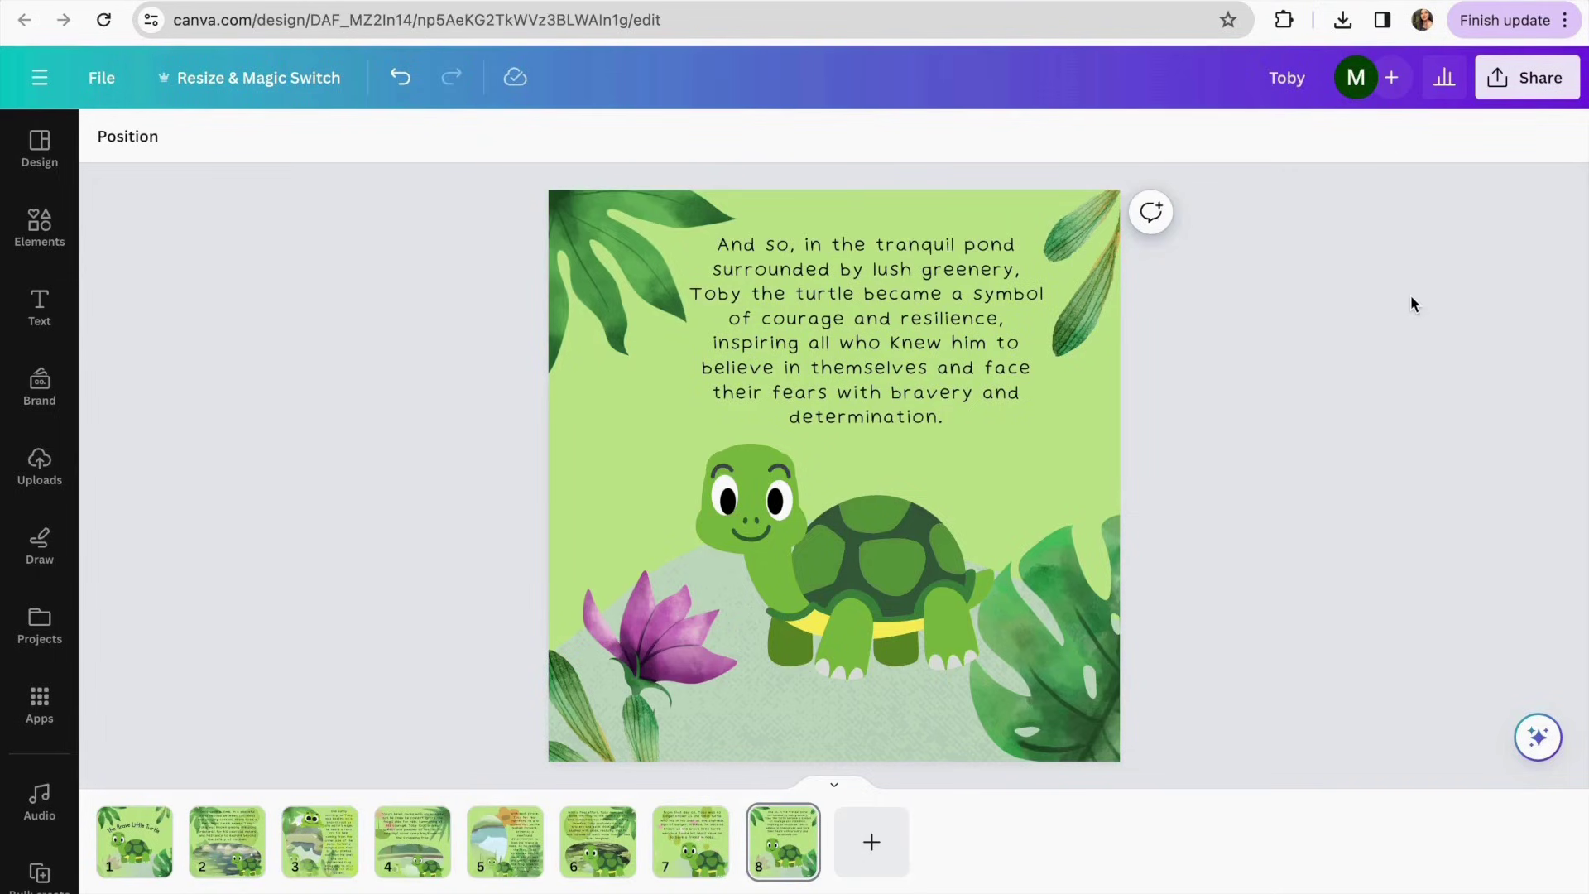
# Open the Heyzine Flipbooks app from the design's Share options
pyautogui.click(1528, 77)
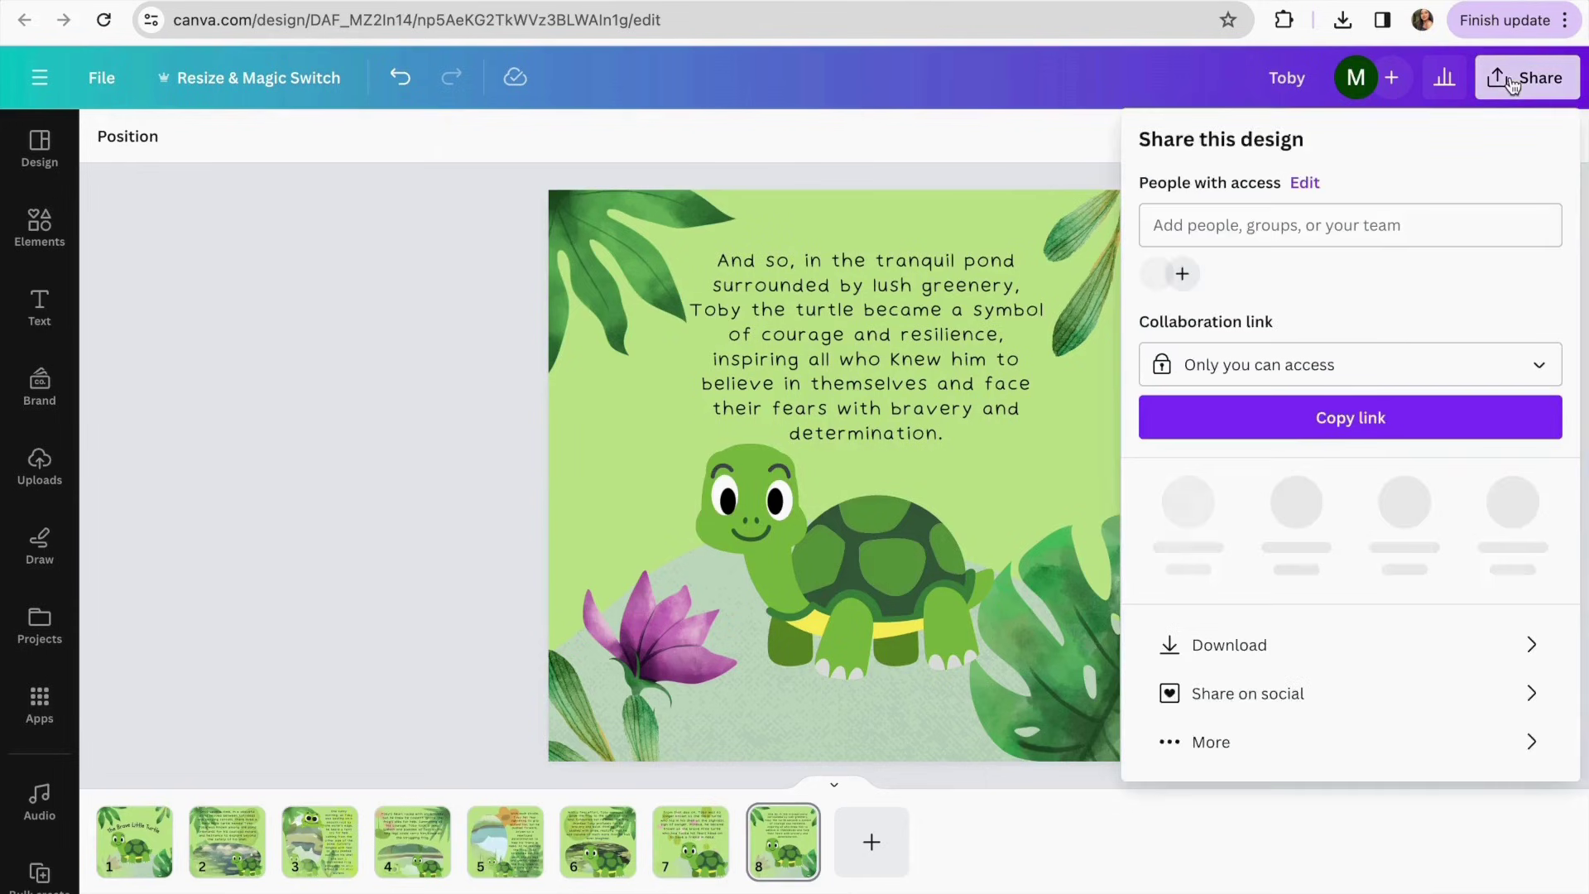
pyautogui.click(1231, 731)
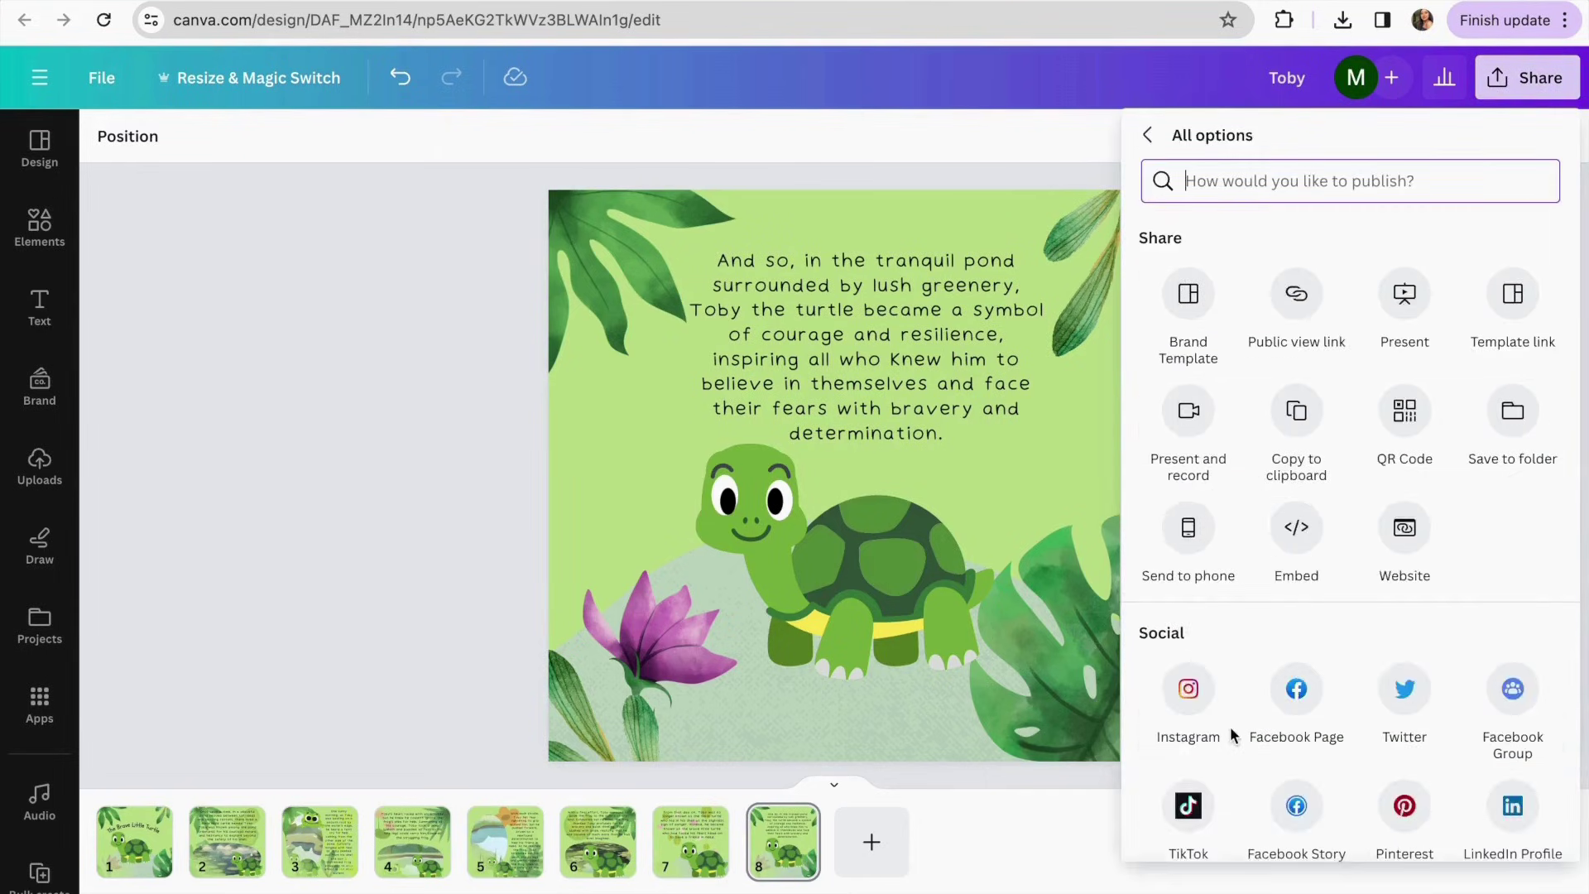
pyautogui.scroll(-8, 1298, 604)
pyautogui.scroll(2, 1298, 604)
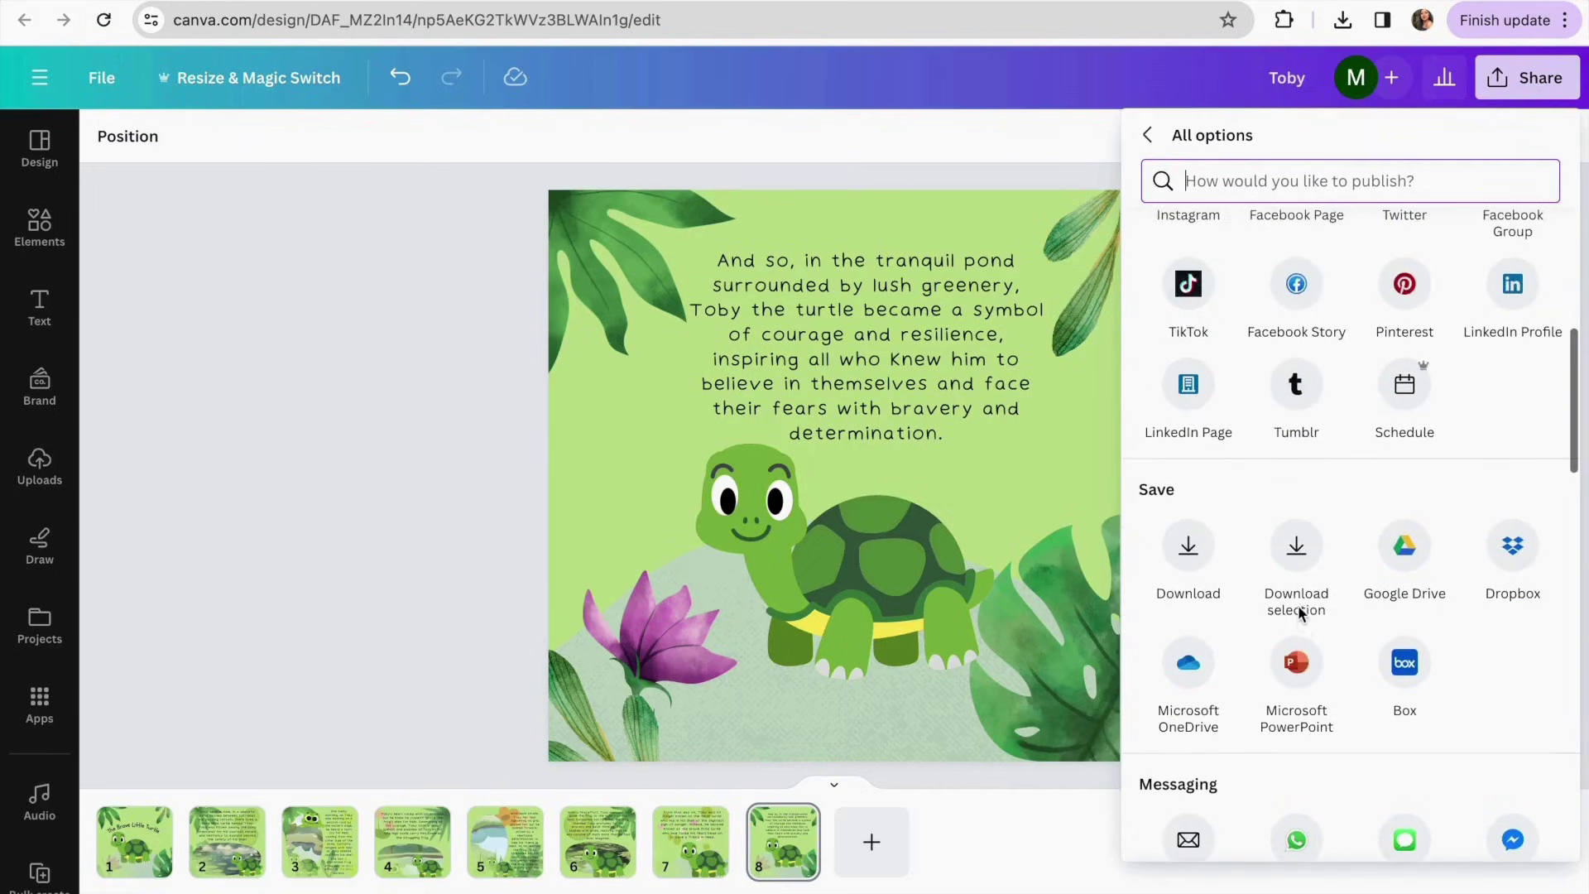
pyautogui.scroll(-8, 1240, 548)
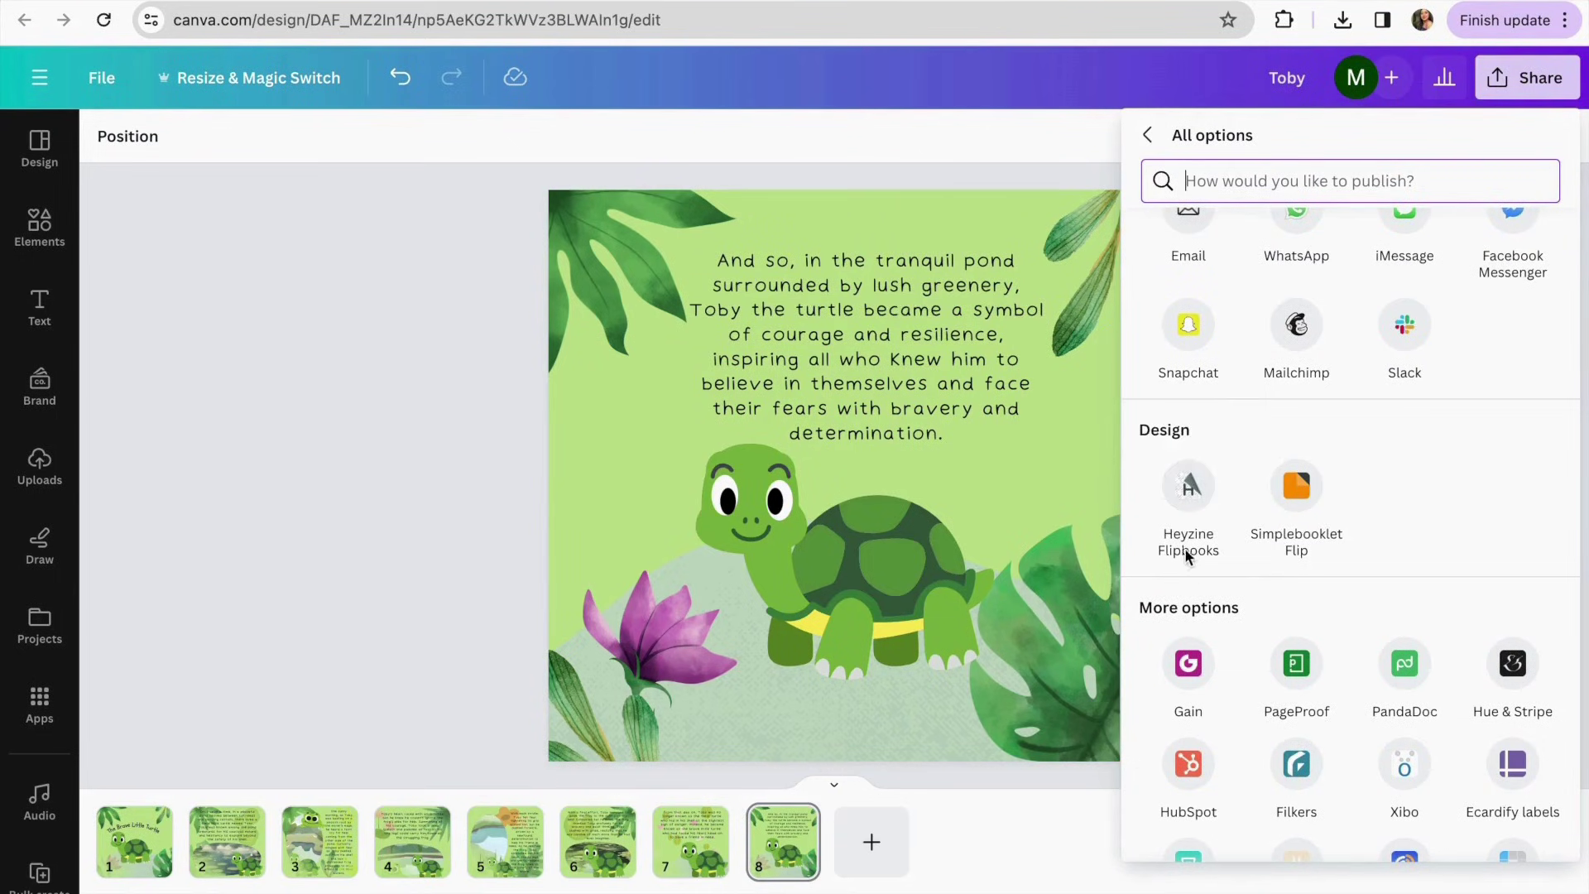
pyautogui.click(1189, 489)
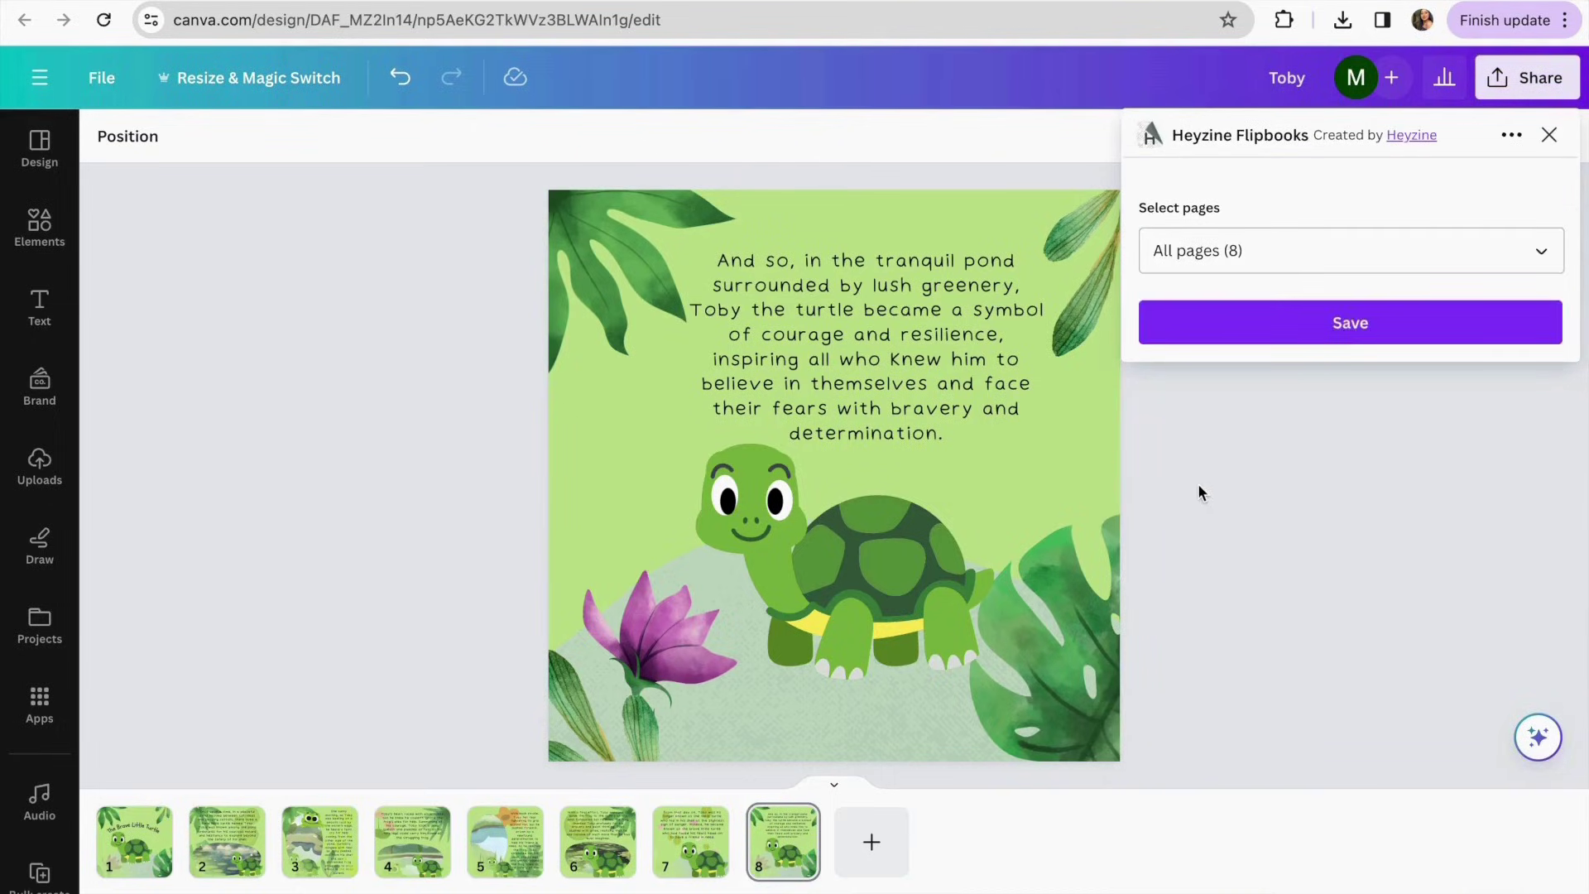
# Choose All pages (8) and save the design to Heyzine Flipbooks
pyautogui.click(1204, 251)
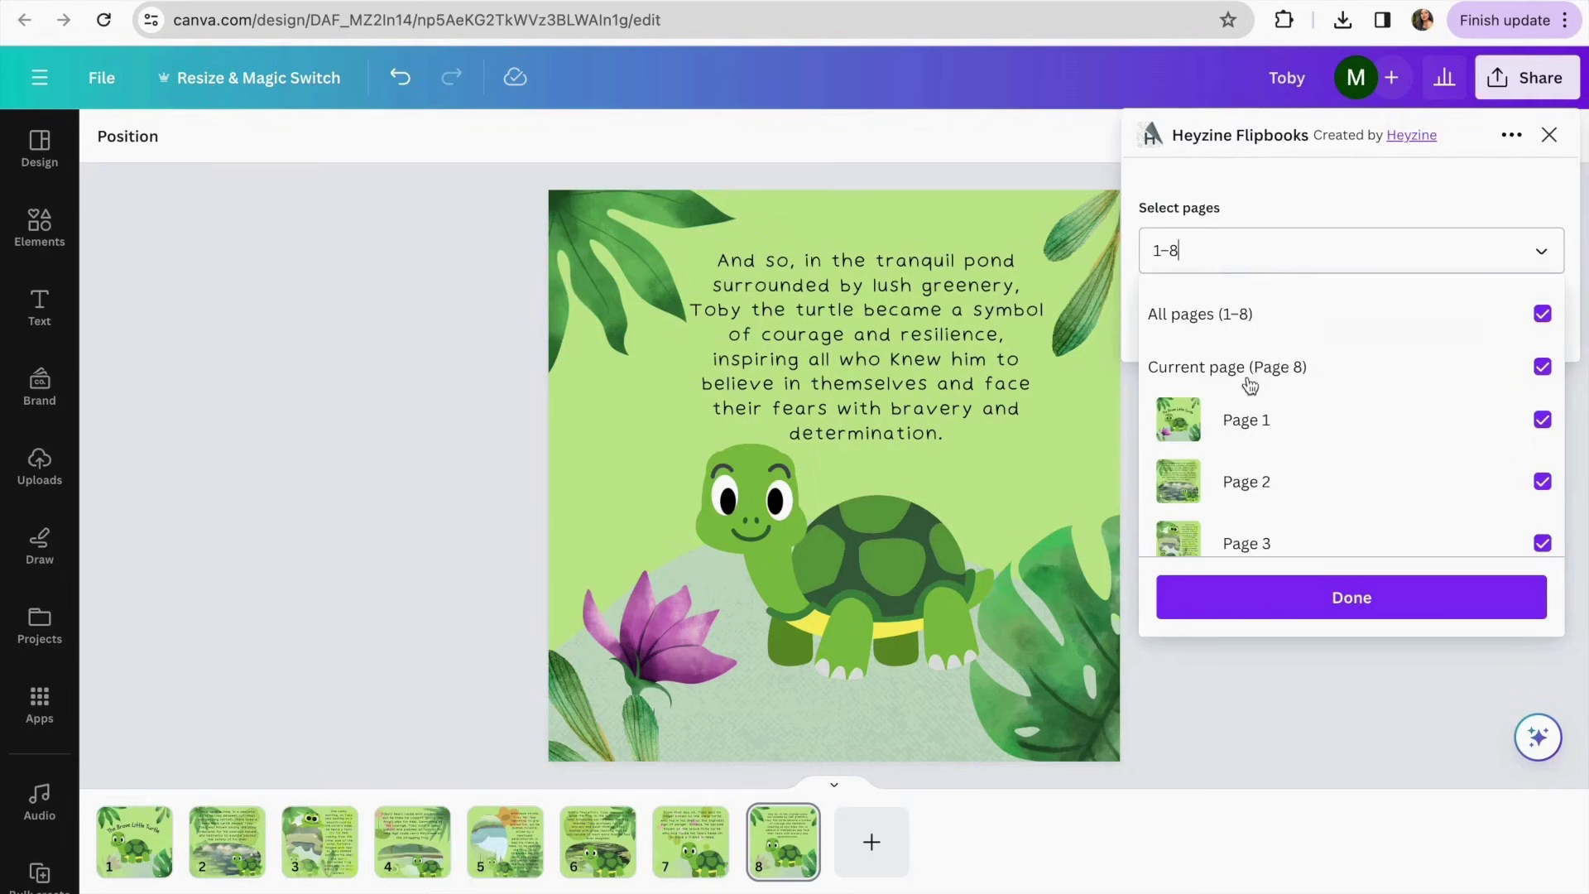
pyautogui.click(1333, 248)
pyautogui.click(1325, 266)
pyautogui.scroll(-4, 1345, 471)
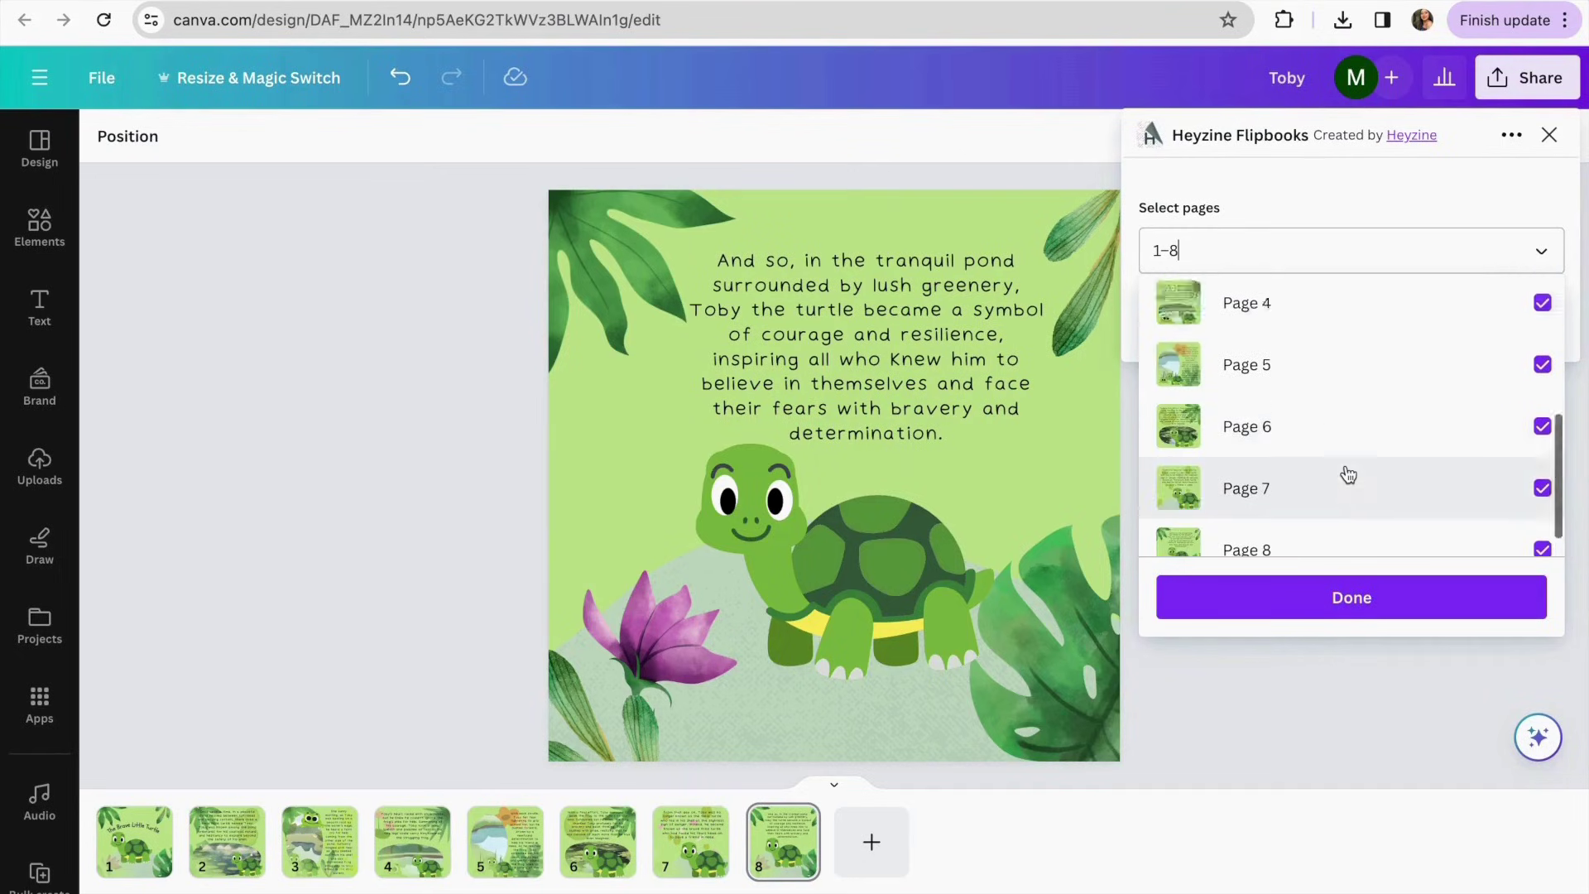
pyautogui.scroll(4, 1349, 473)
pyautogui.click(1332, 243)
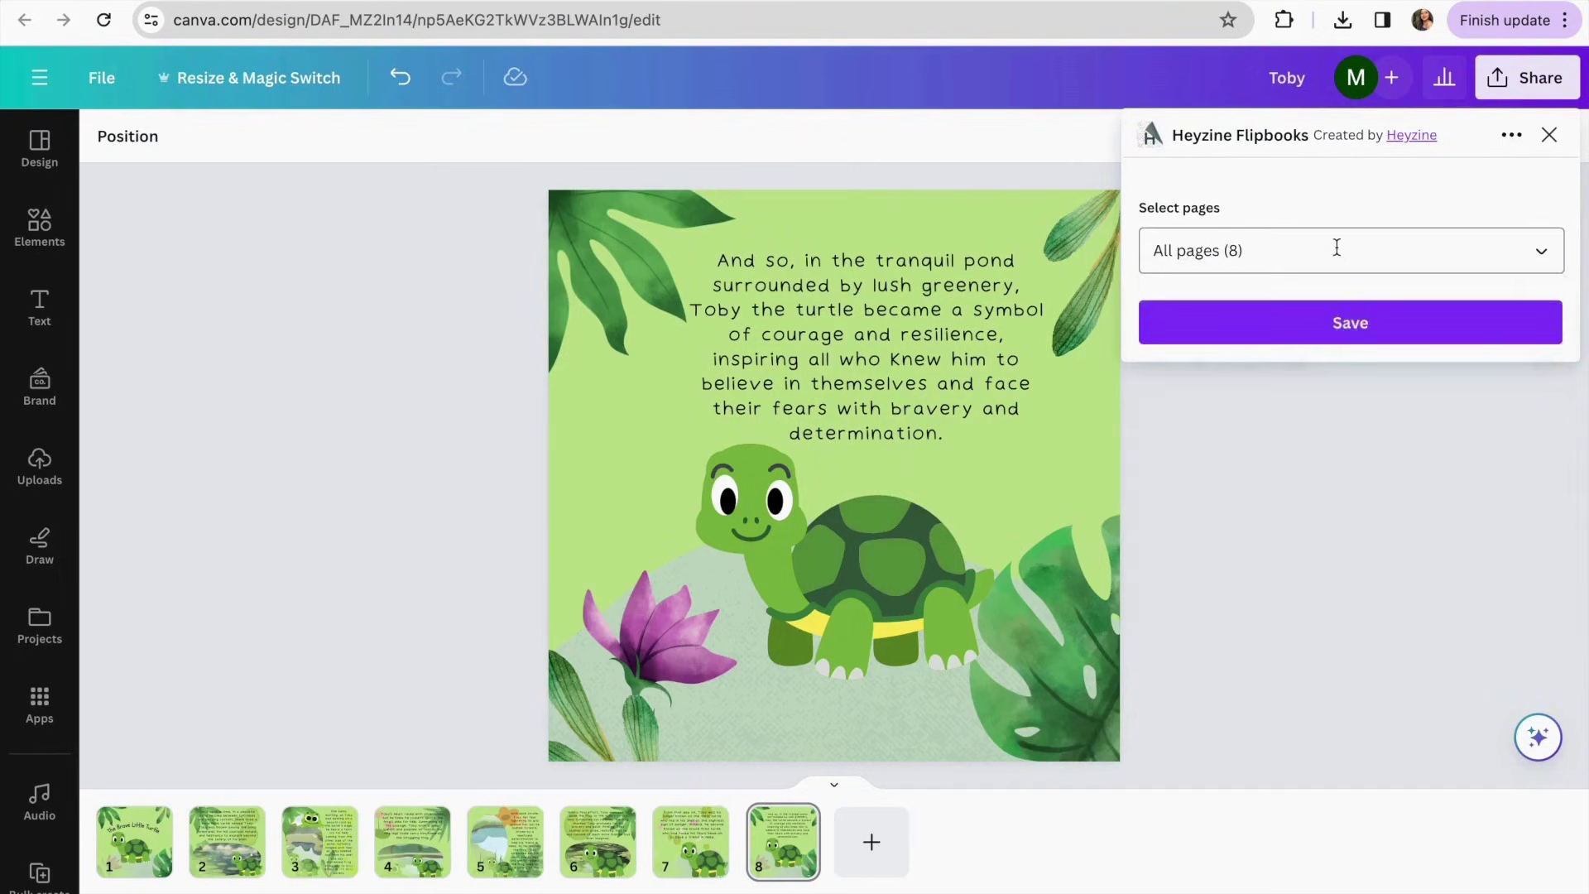
pyautogui.click(1335, 331)
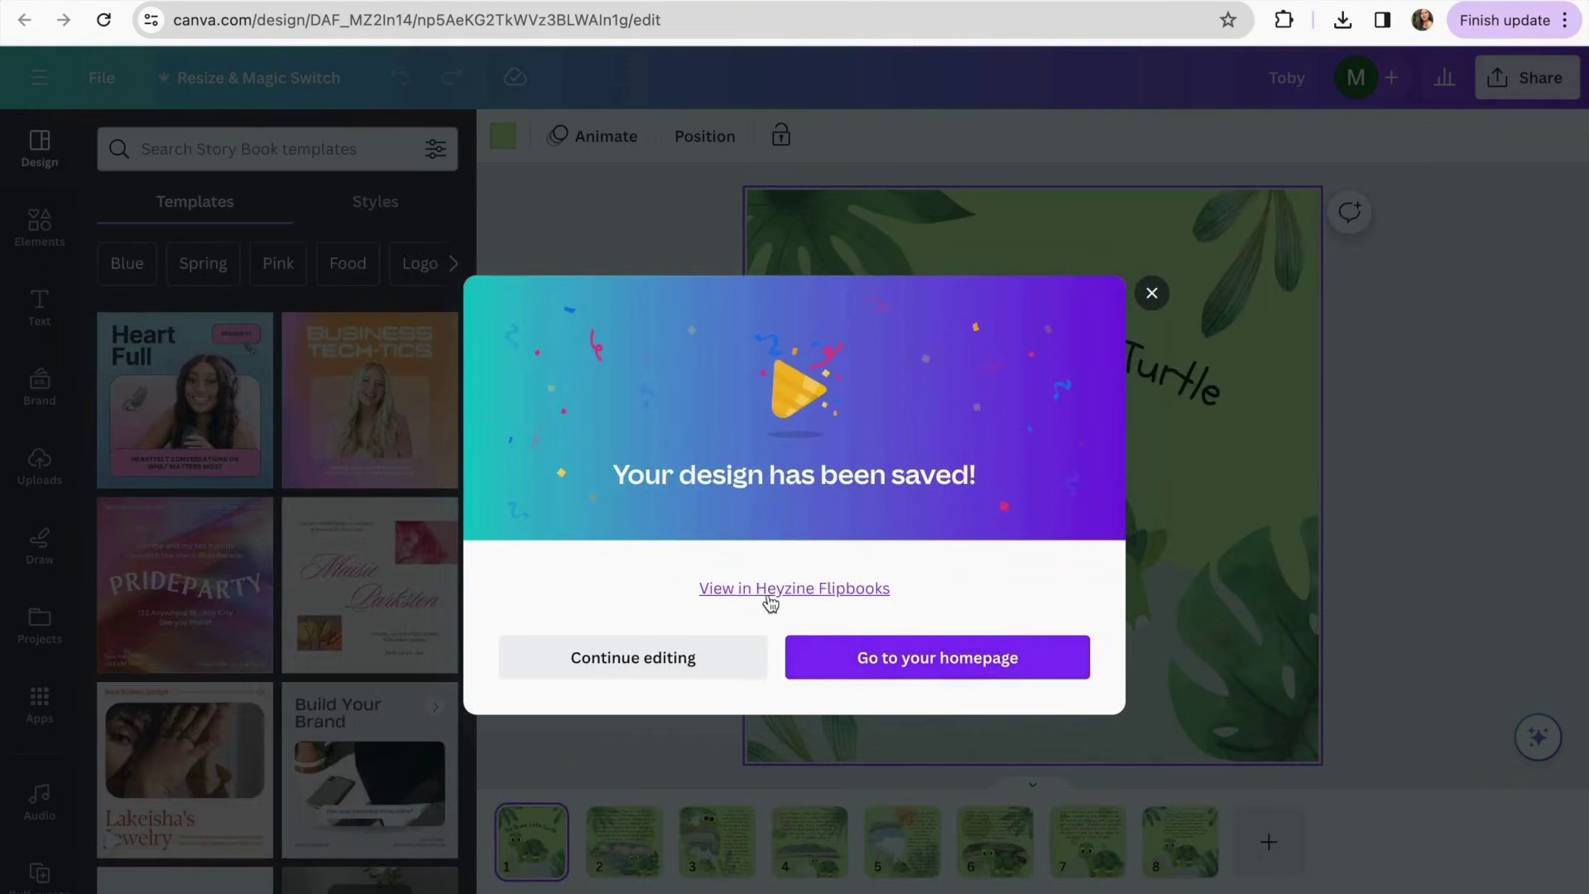
# Open the saved flipbook in Heyzine and preview turning from the cover and back
pyautogui.click(767, 593)
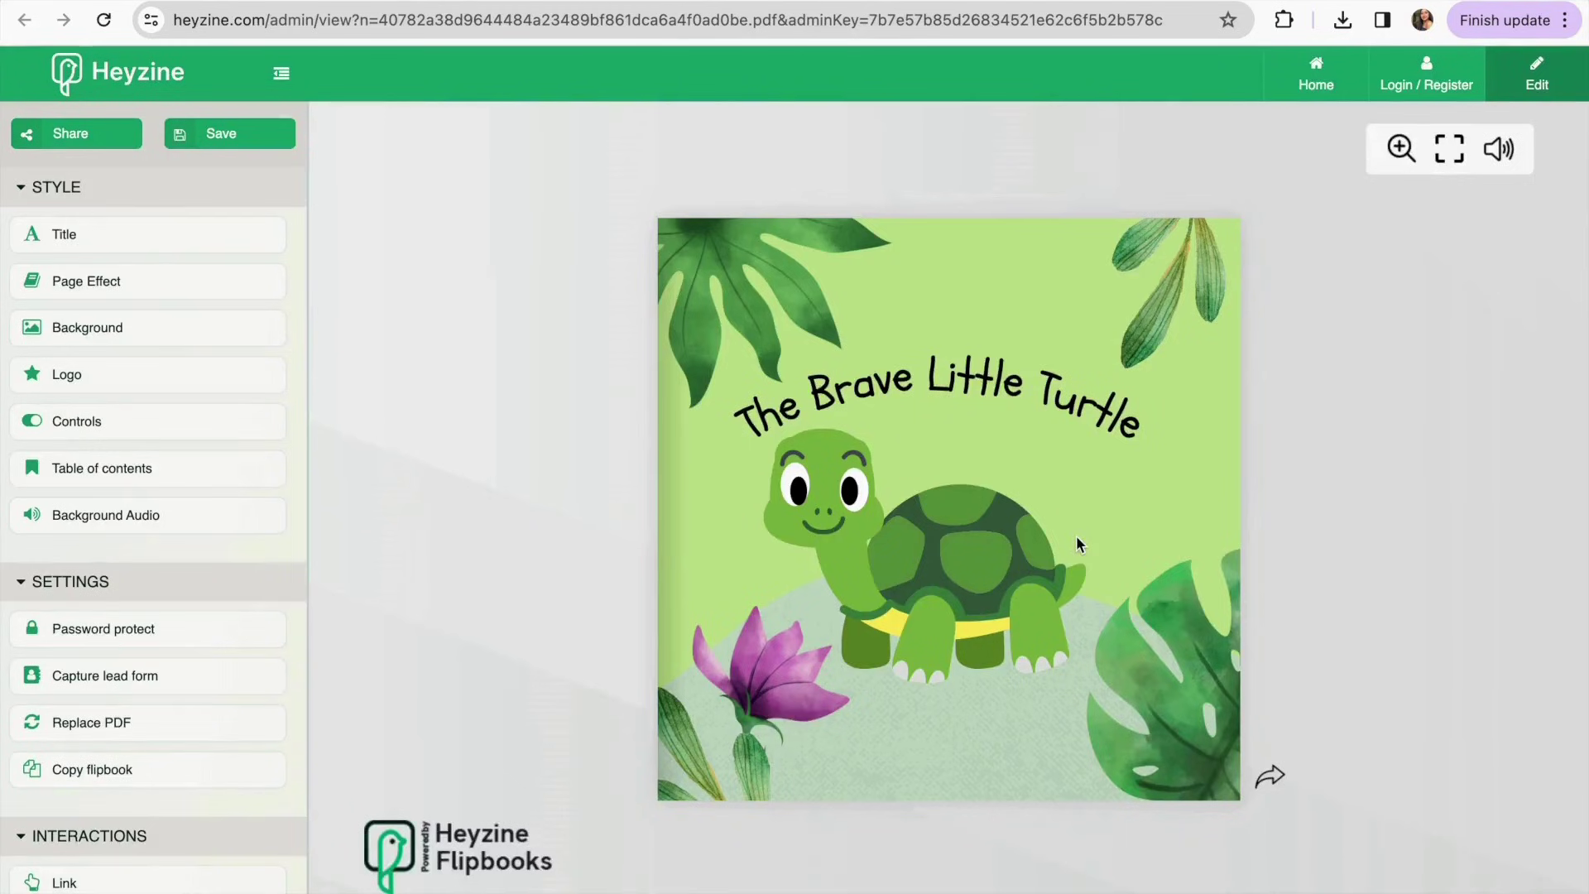
pyautogui.click(1080, 549)
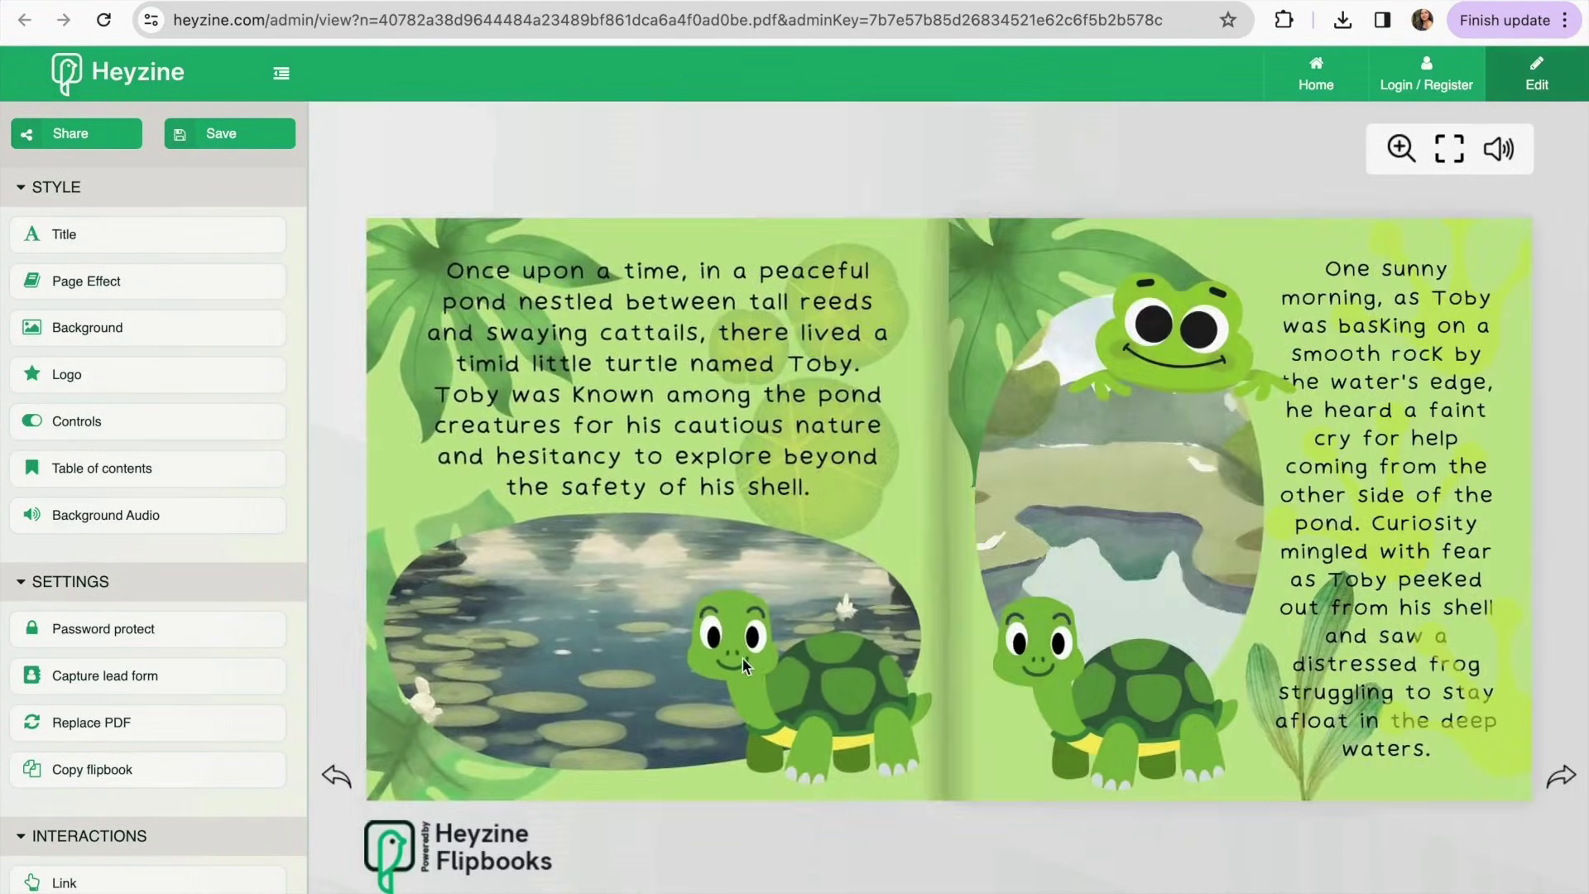
pyautogui.click(380, 793)
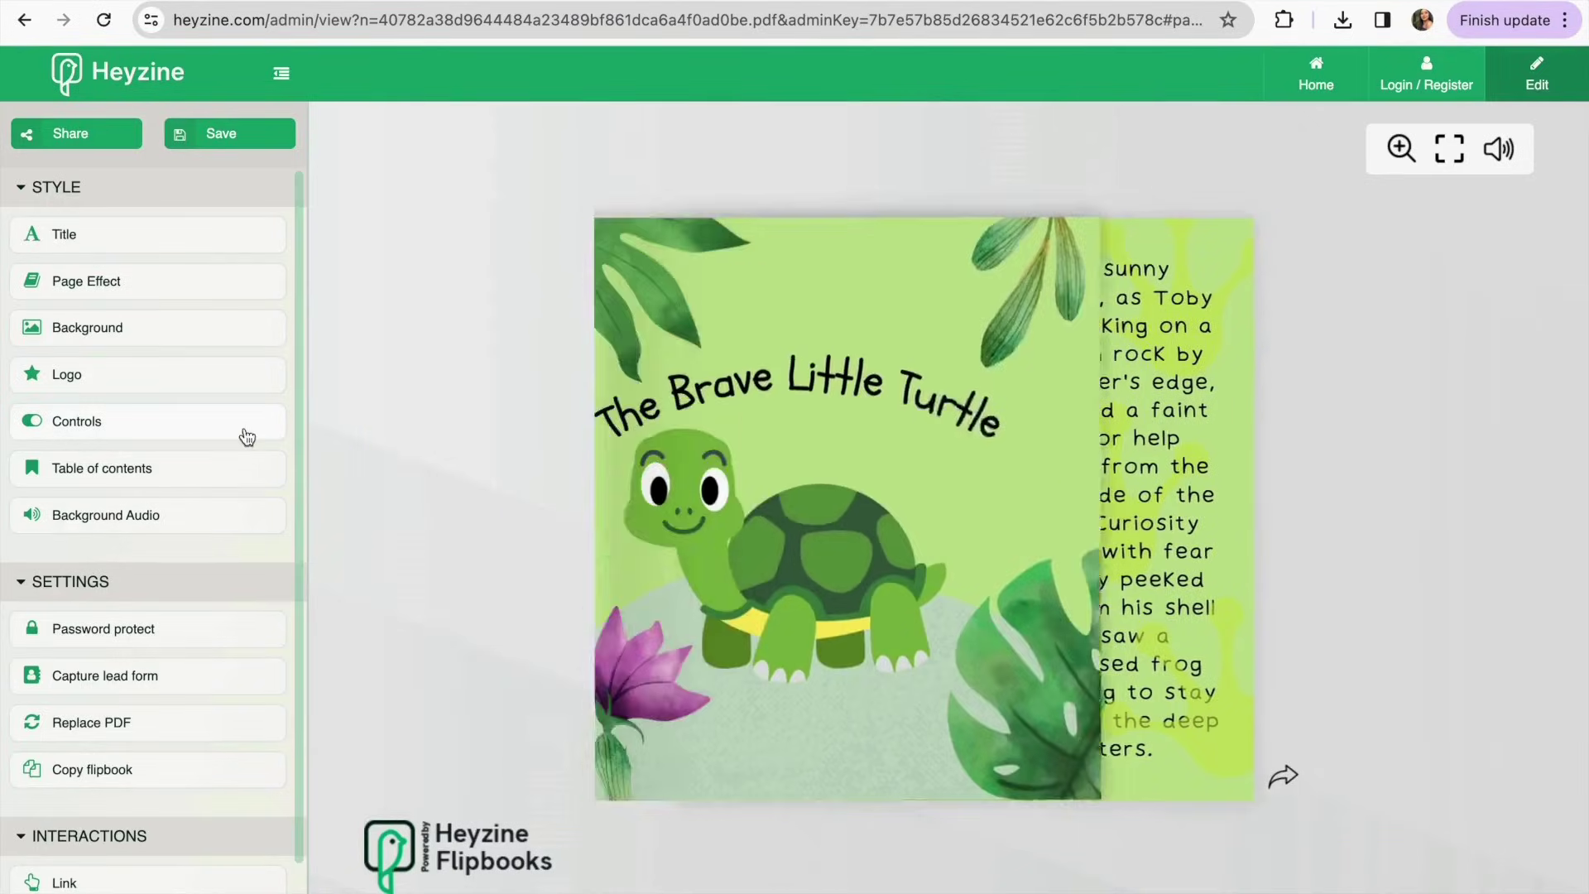
# Set the page effect to Book, keeping Sound on page turn enabled
pyautogui.click(124, 281)
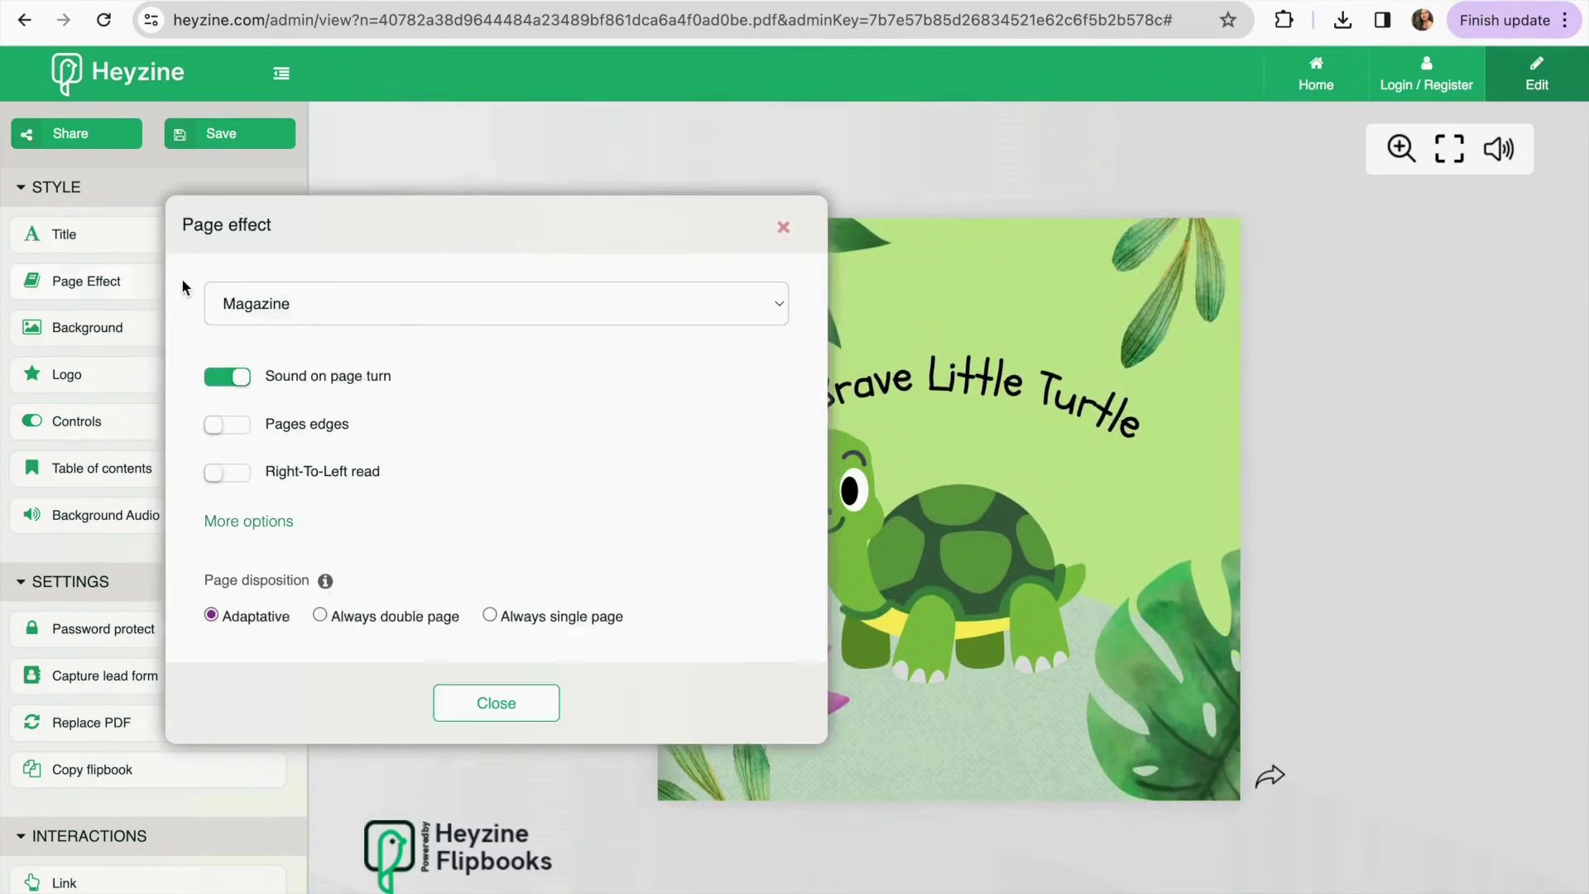
pyautogui.click(389, 317)
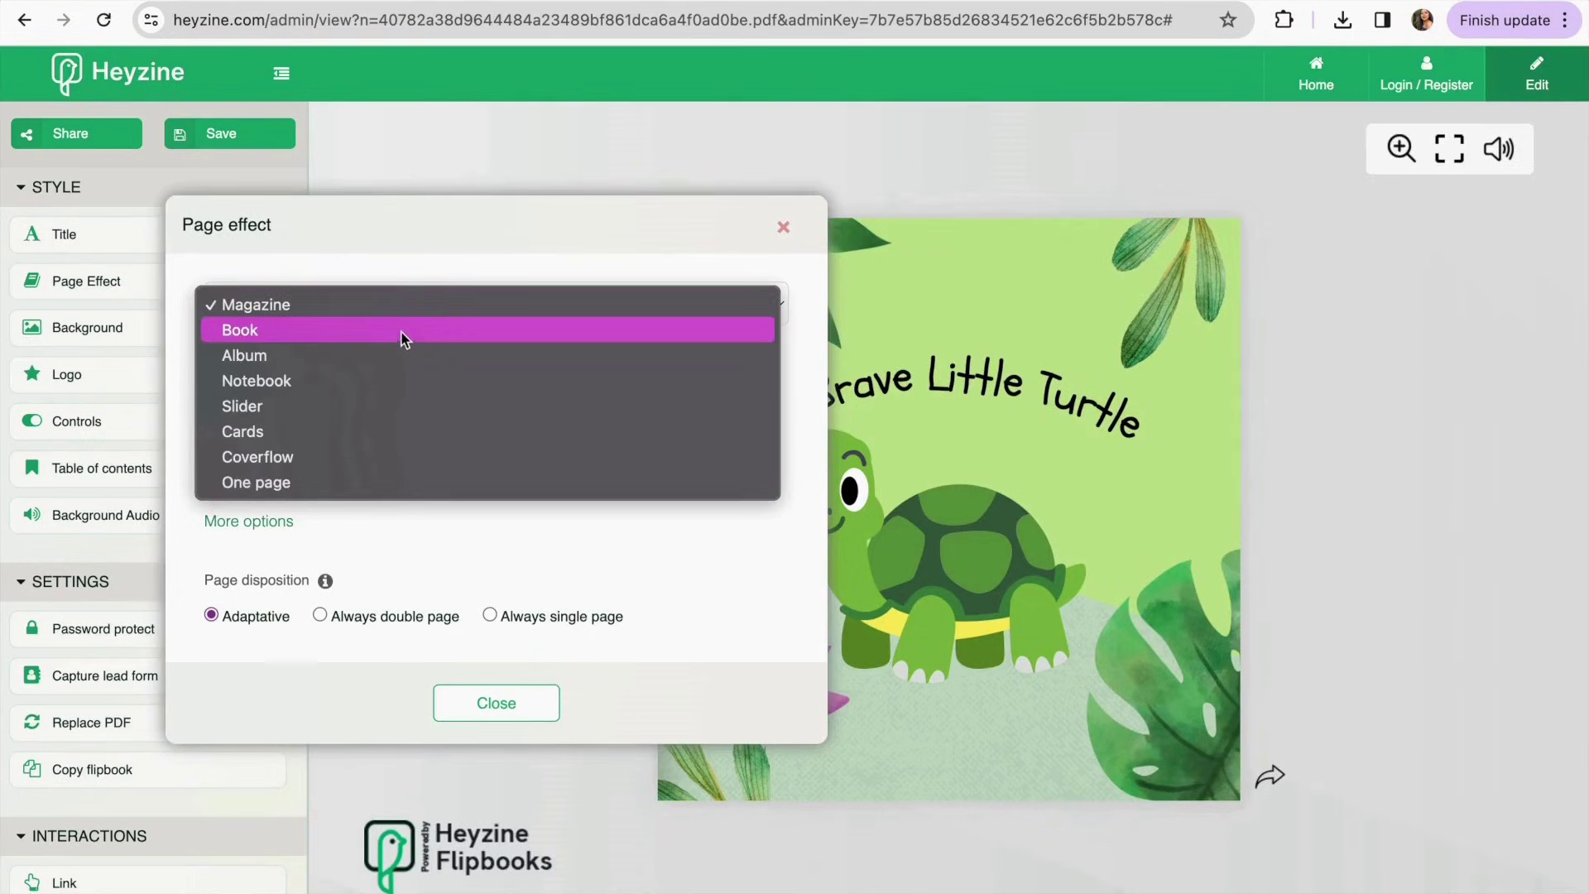
pyautogui.click(400, 334)
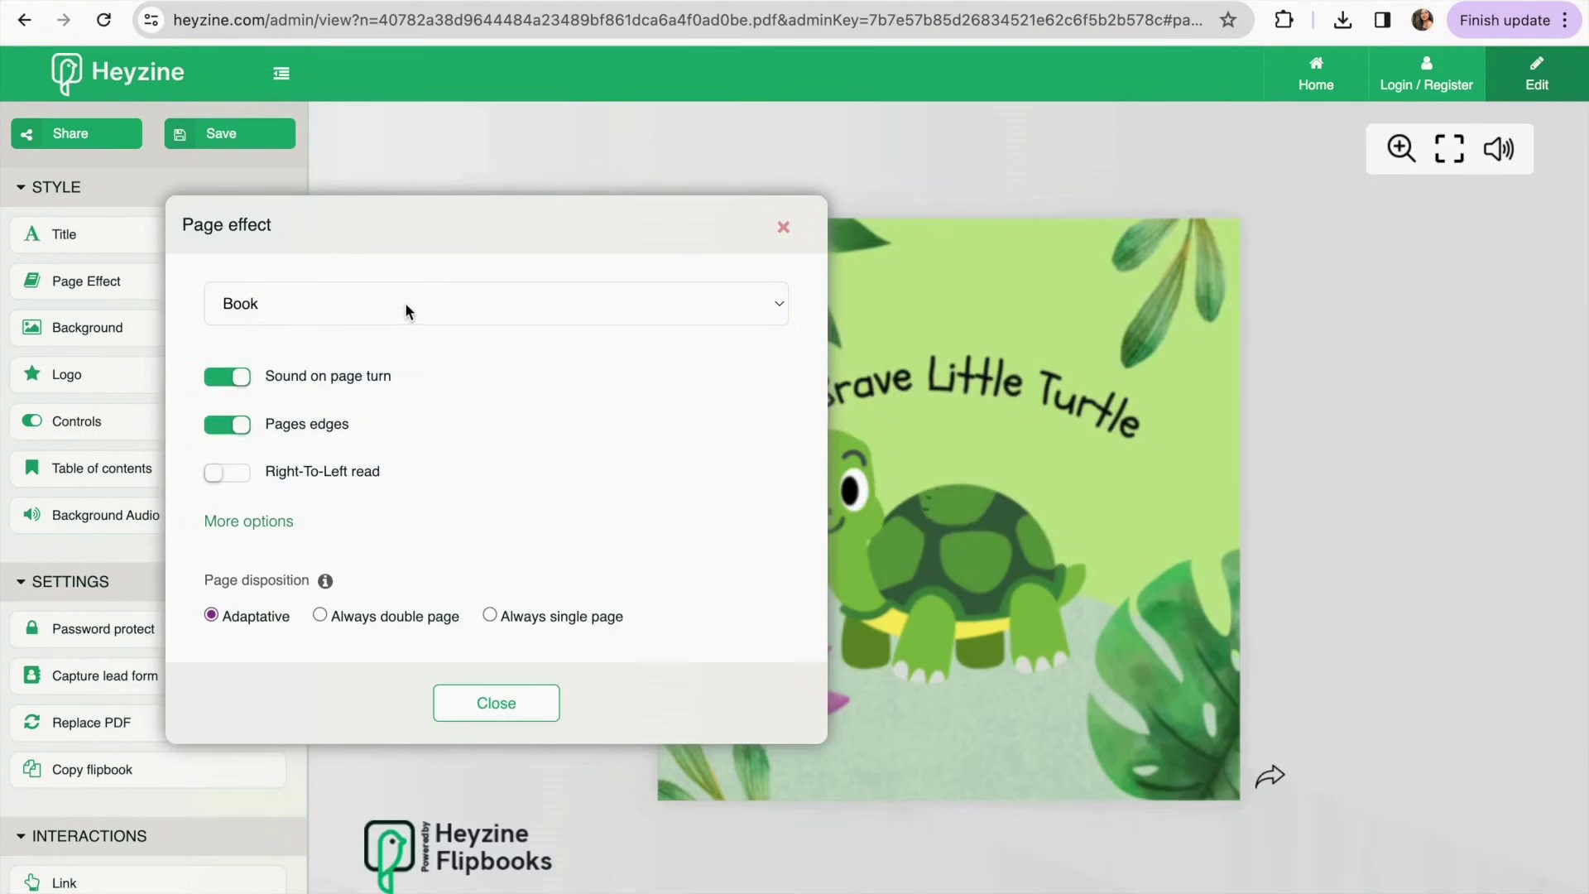
pyautogui.click(402, 305)
pyautogui.click(401, 329)
pyautogui.click(414, 305)
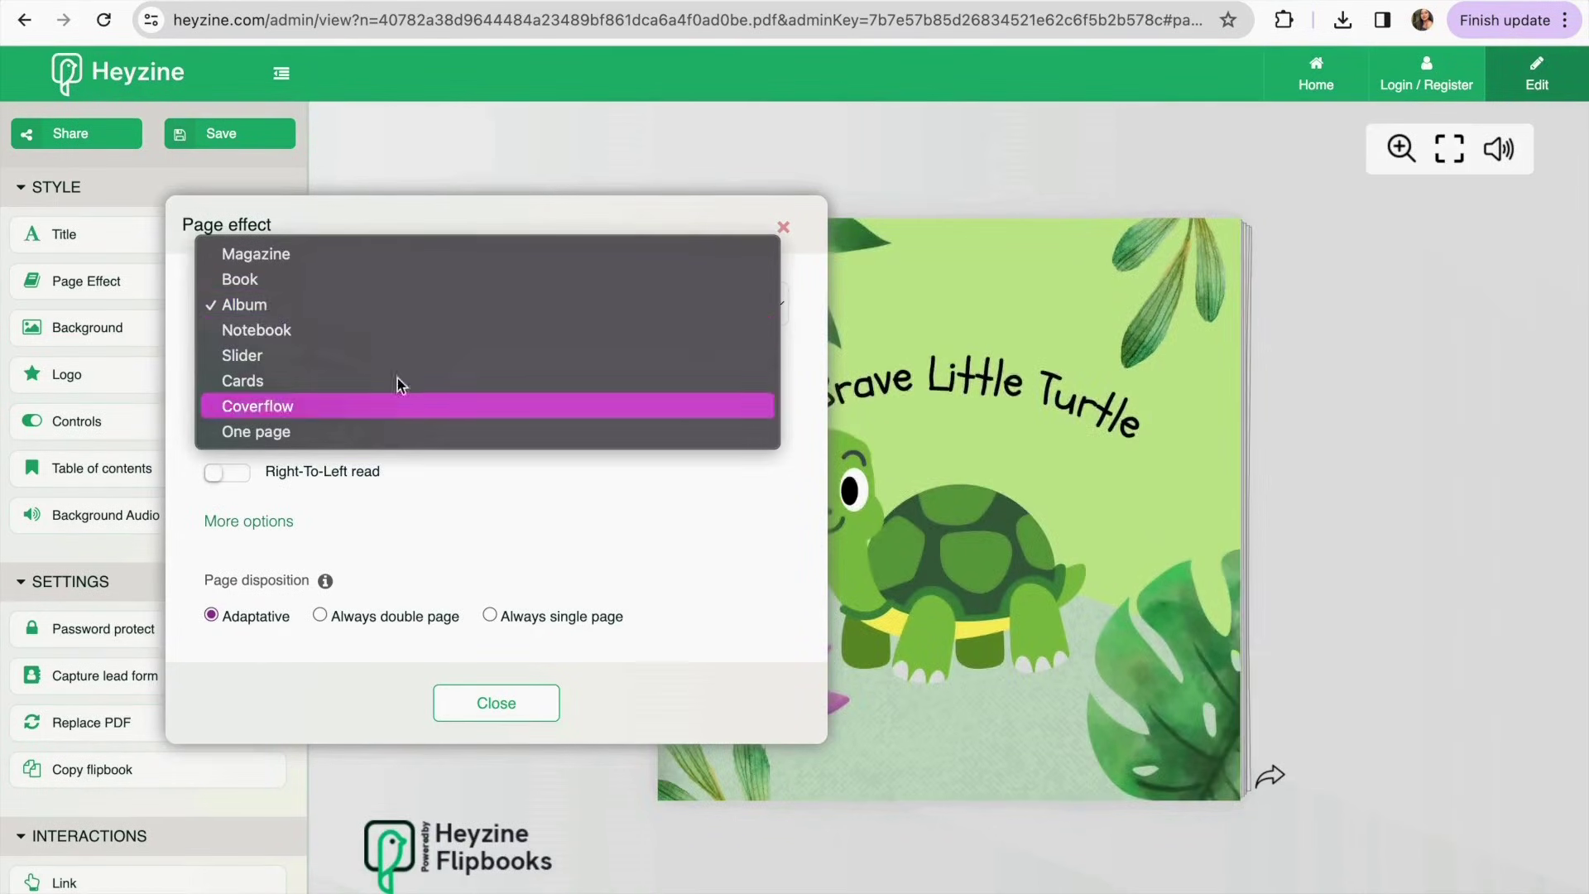
pyautogui.click(410, 281)
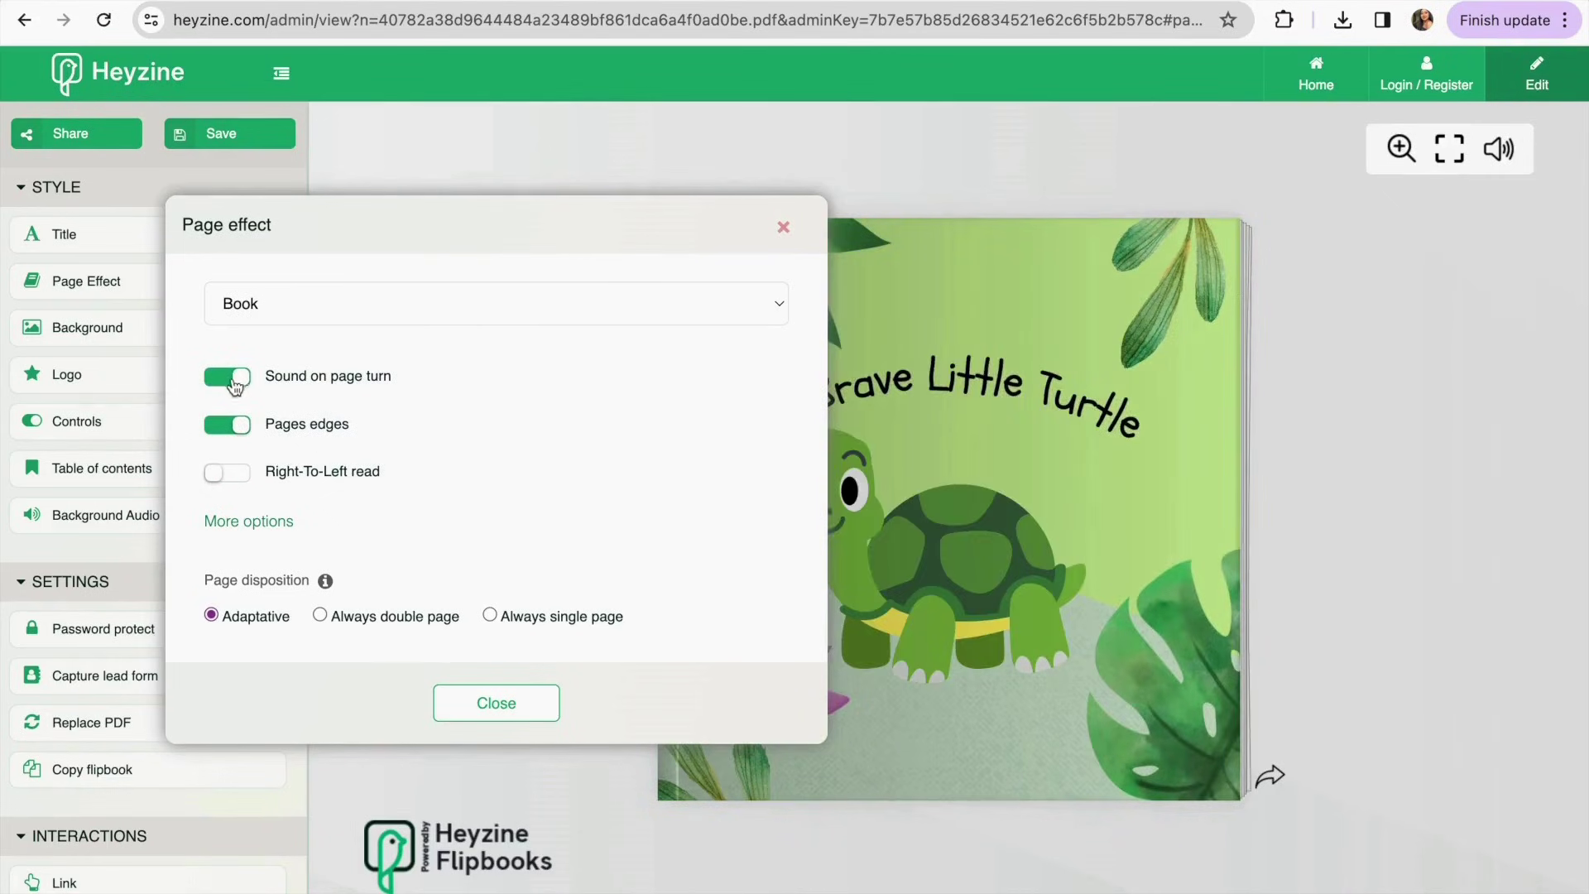
pyautogui.click(240, 379)
pyautogui.click(247, 388)
pyautogui.click(783, 228)
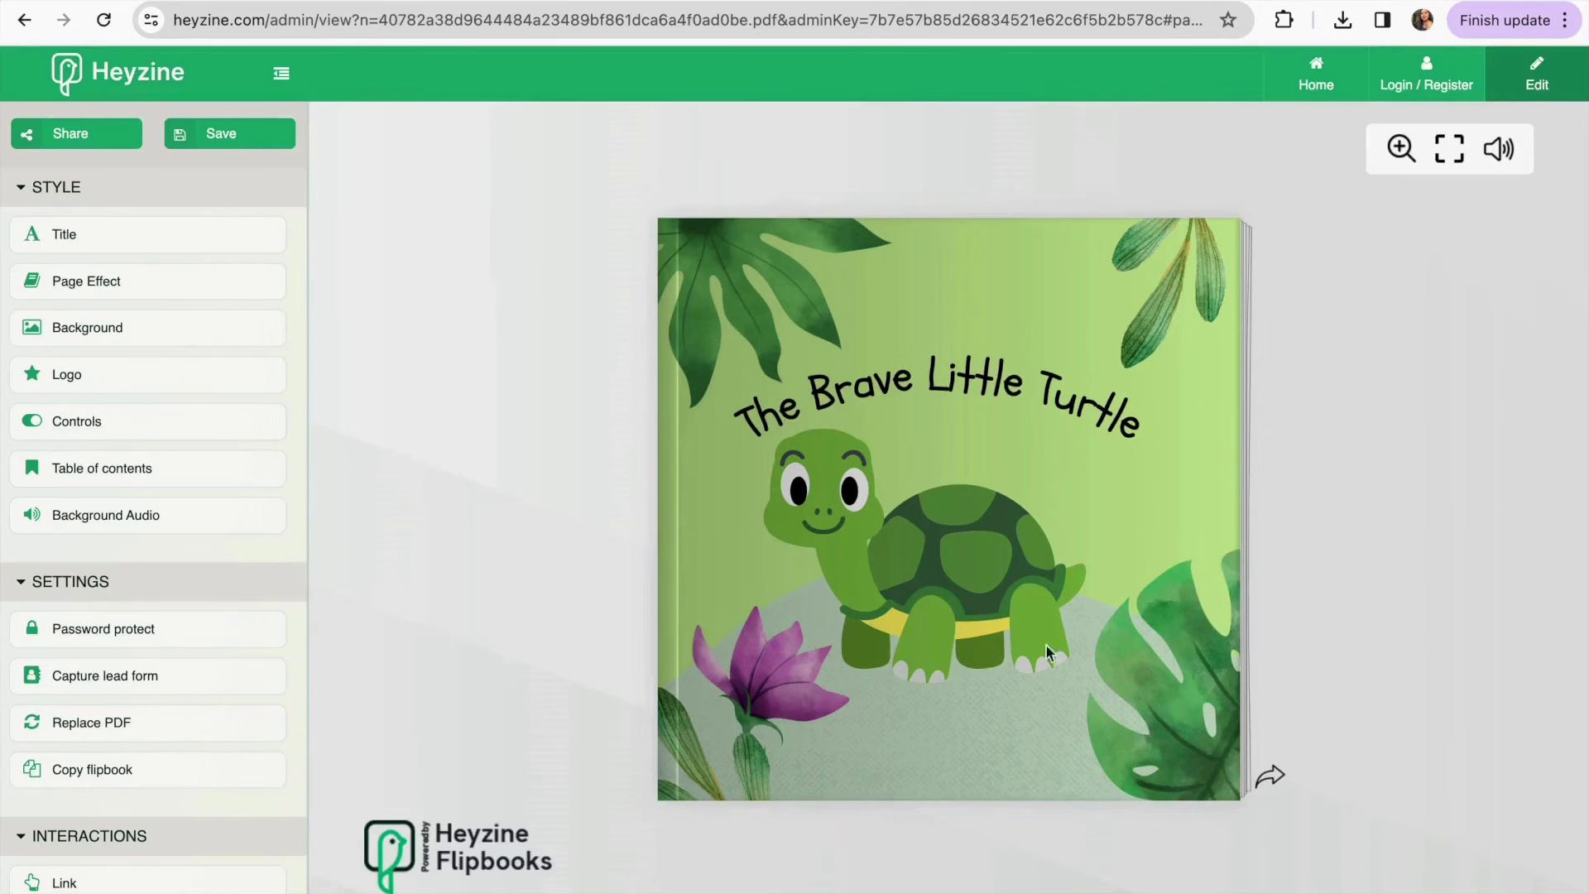
# Flip through every spread to the last page, step back one, and open Share
pyautogui.click(1229, 793)
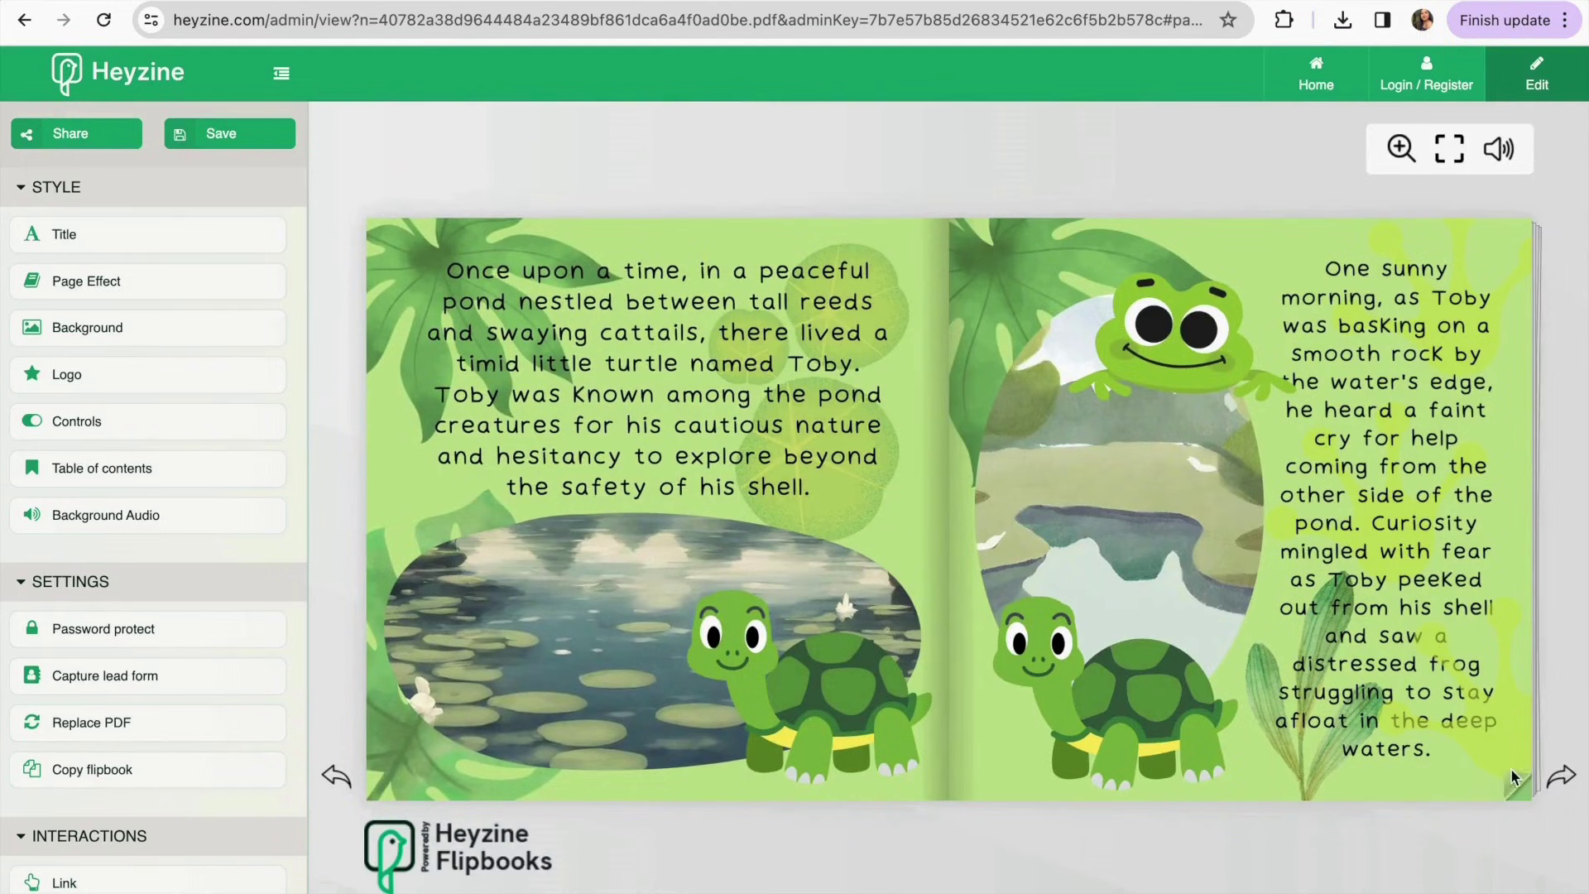
pyautogui.click(1514, 777)
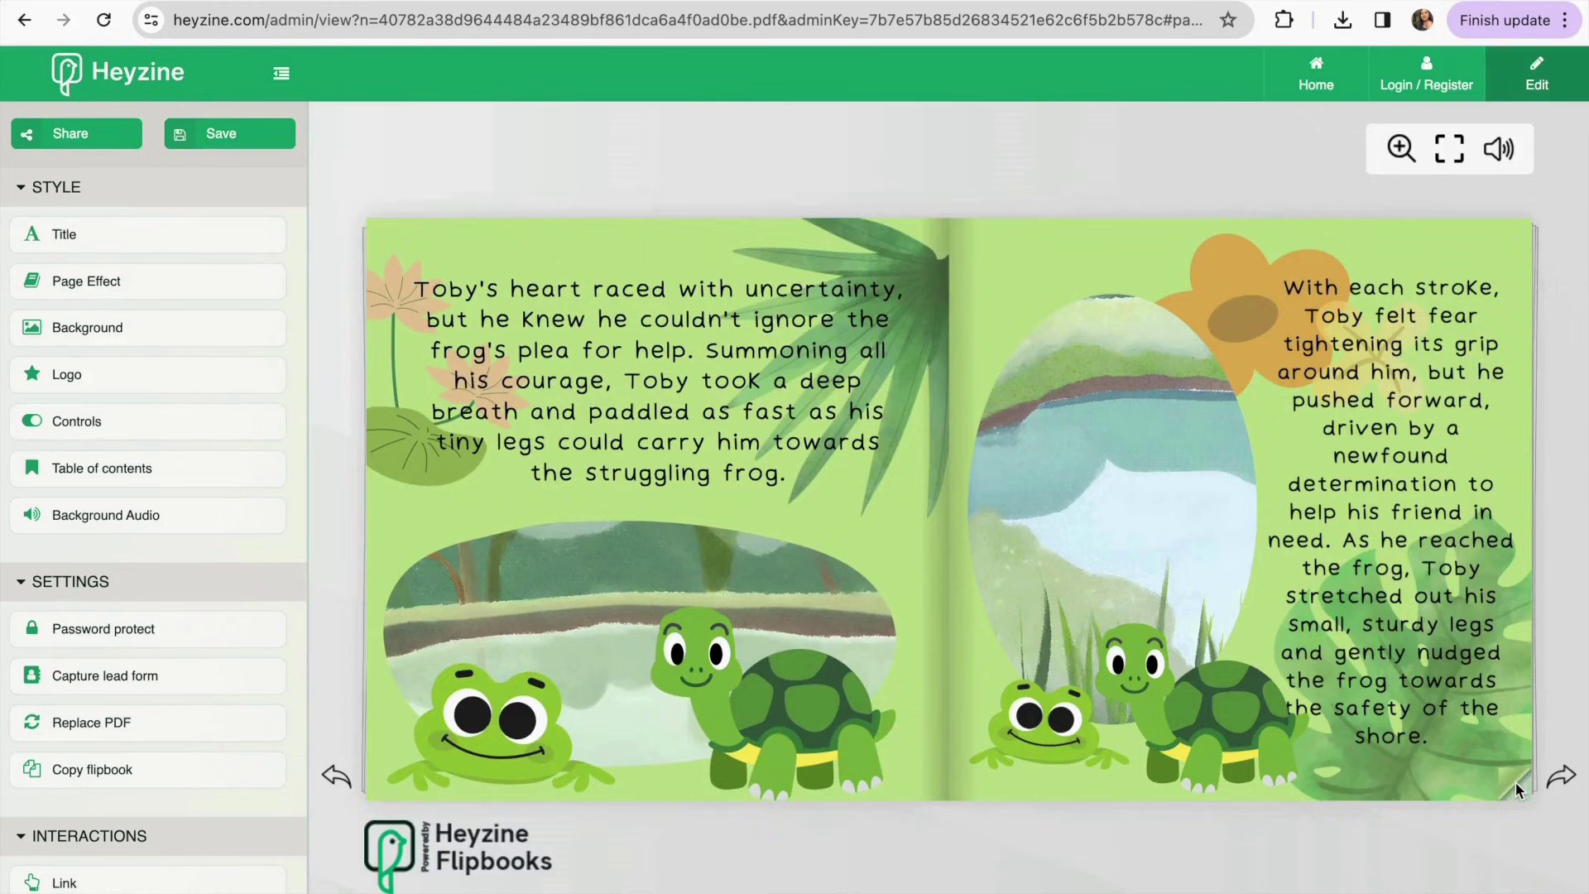
pyautogui.click(1517, 783)
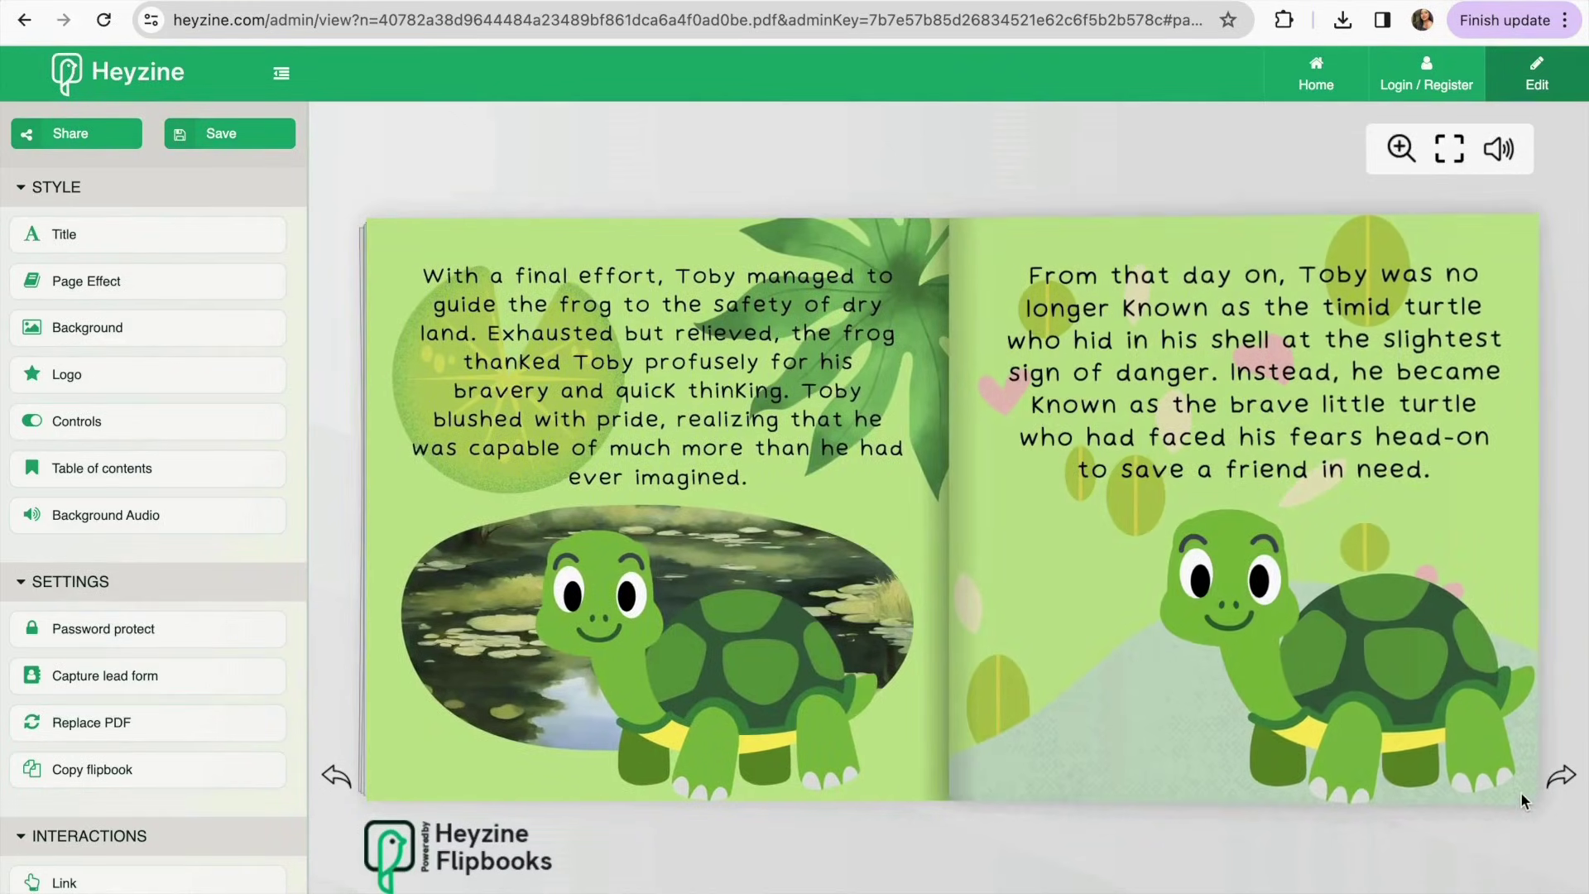
pyautogui.click(1522, 793)
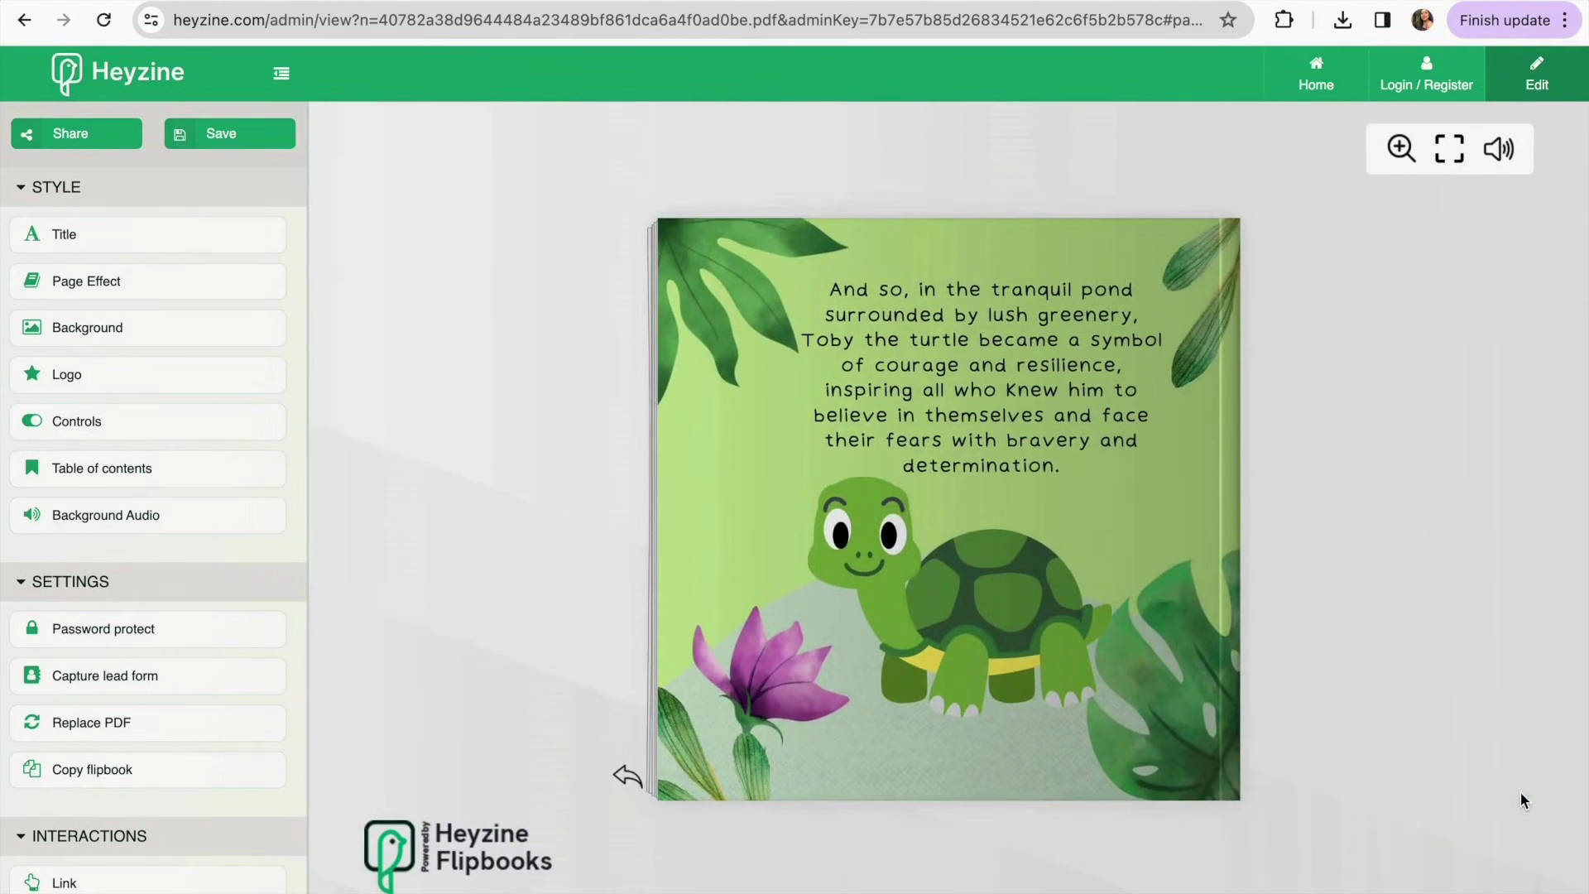
pyautogui.press('Left')
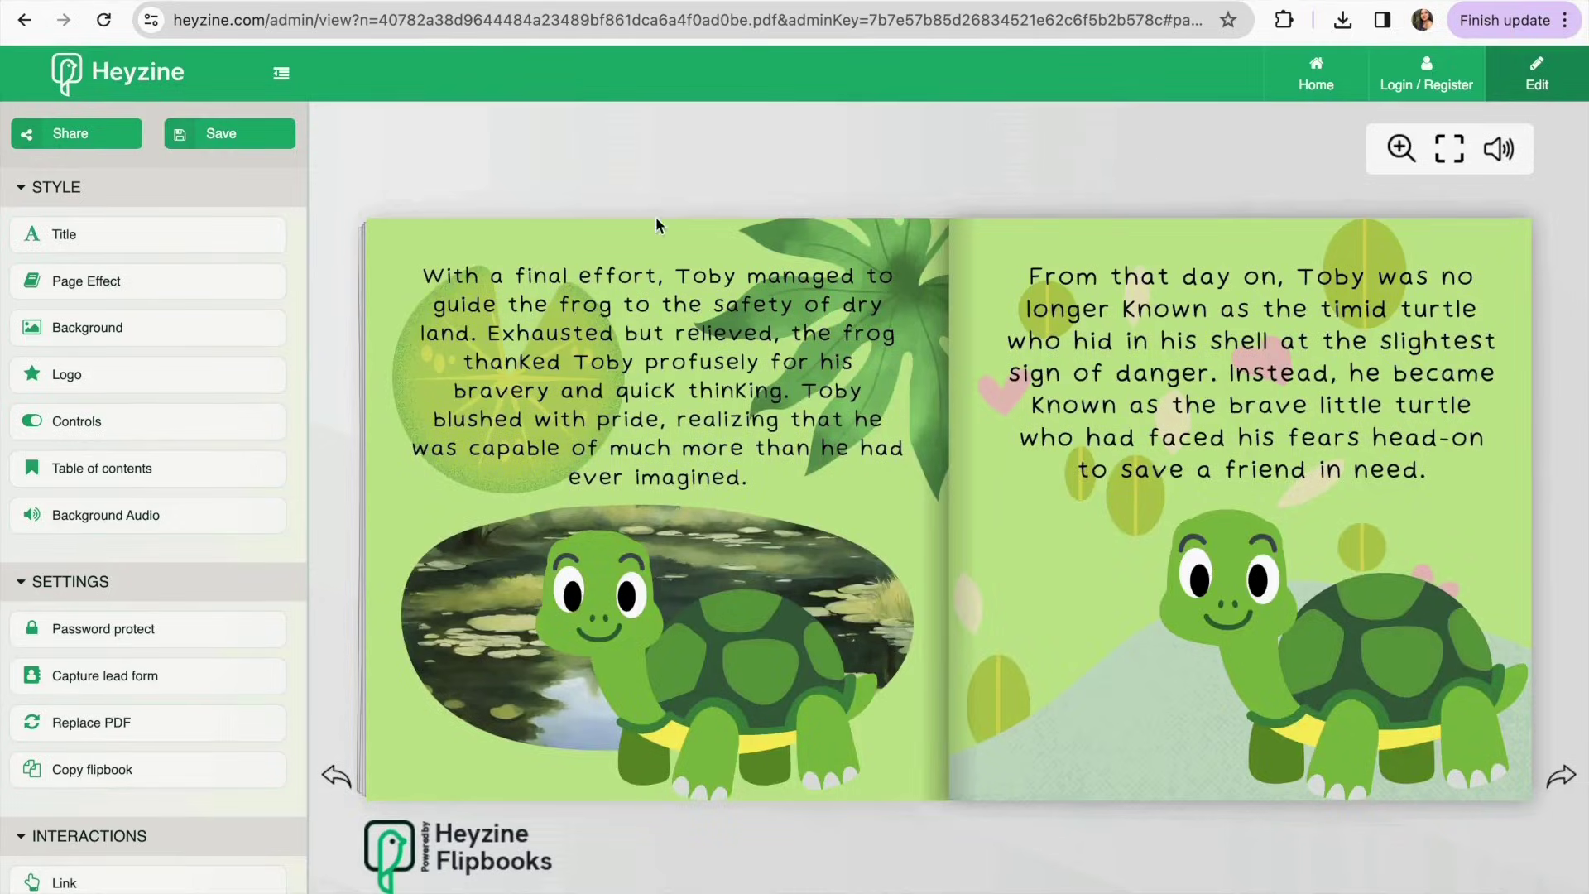
pyautogui.click(110, 140)
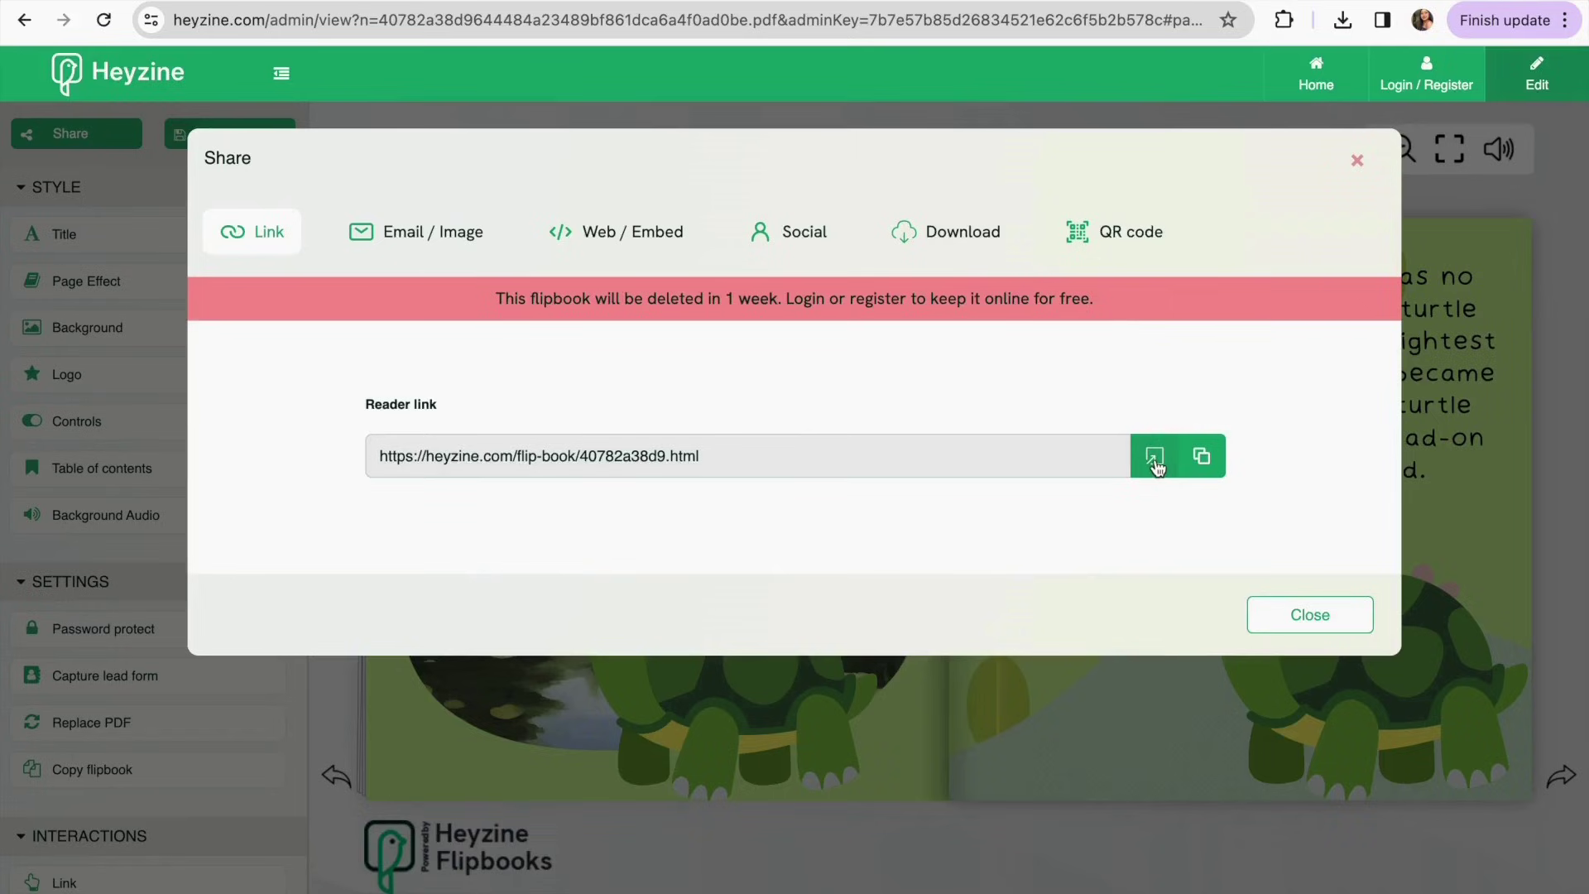
# Load the copied Heyzine reader link in a new tab to show The Brave Little Turtle cover
pyautogui.moveTo(756, 453); pyautogui.dragTo(346, 453)
pyautogui.hotkey('ctrl', 'c')
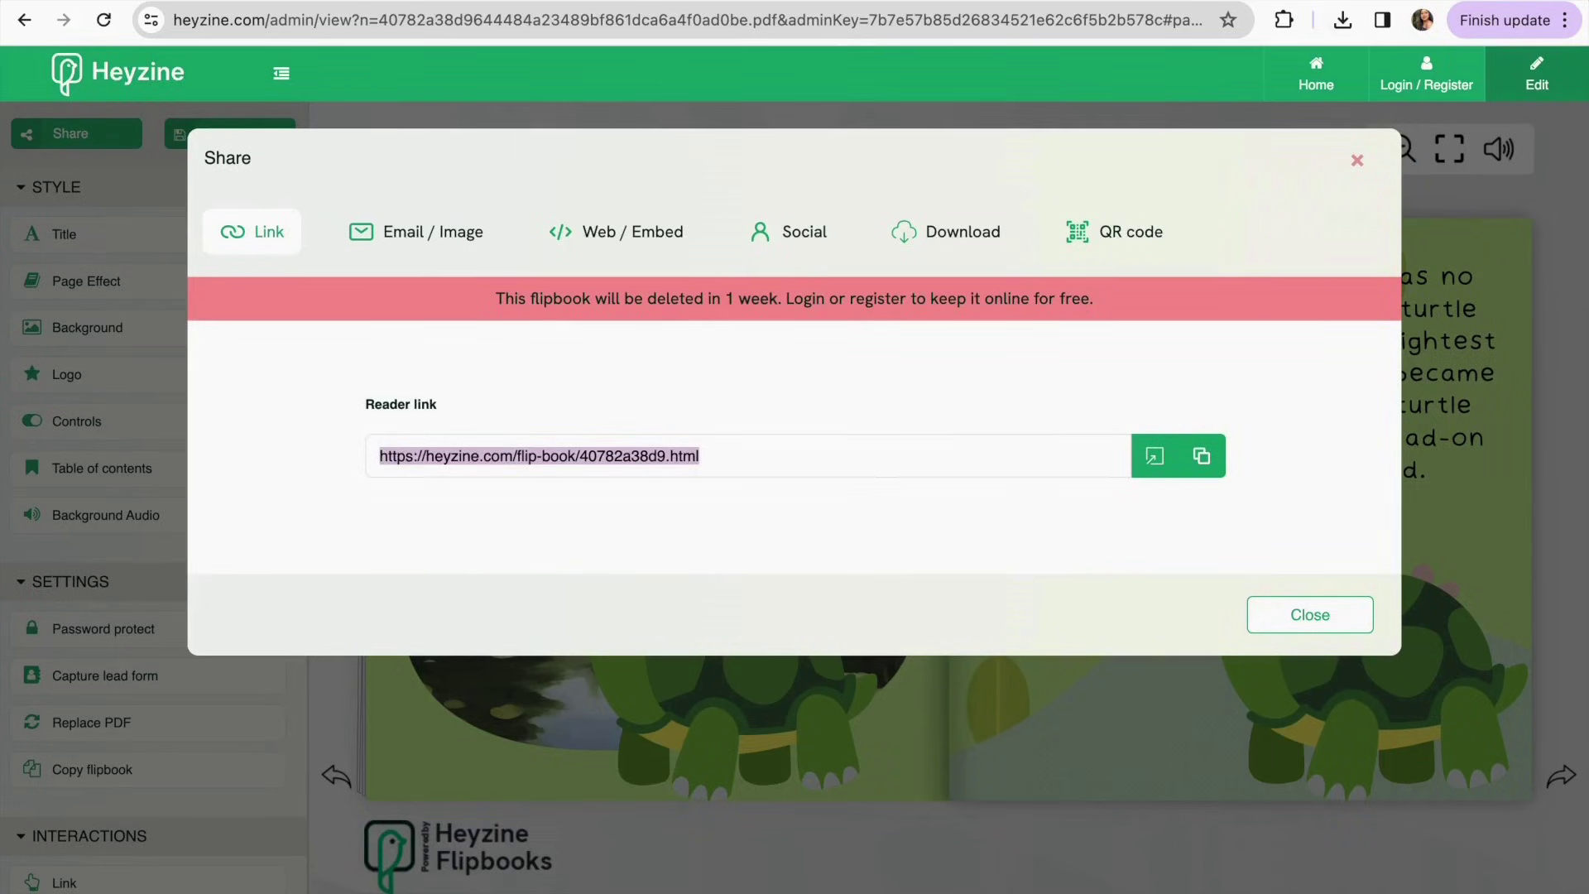
pyautogui.hotkey('ctrl', 't')
pyautogui.hotkey('ctrl', 'v')
pyautogui.press('Return')
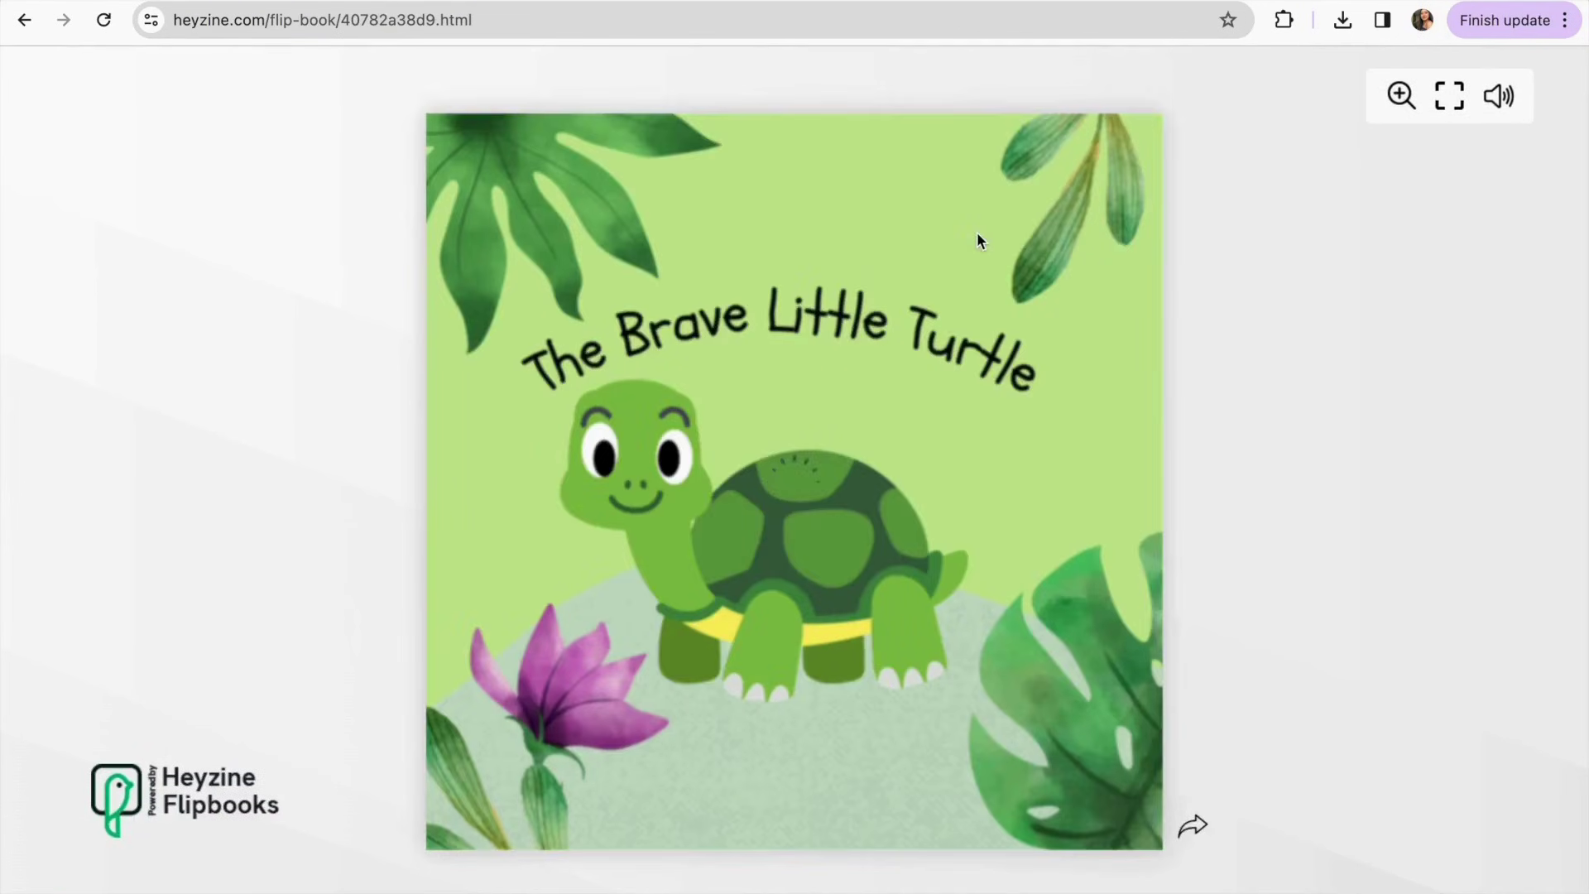
# Flip forward two spreads, back to the cover, then reopen on the 'Once upon a time' spread
pyautogui.click(1139, 831)
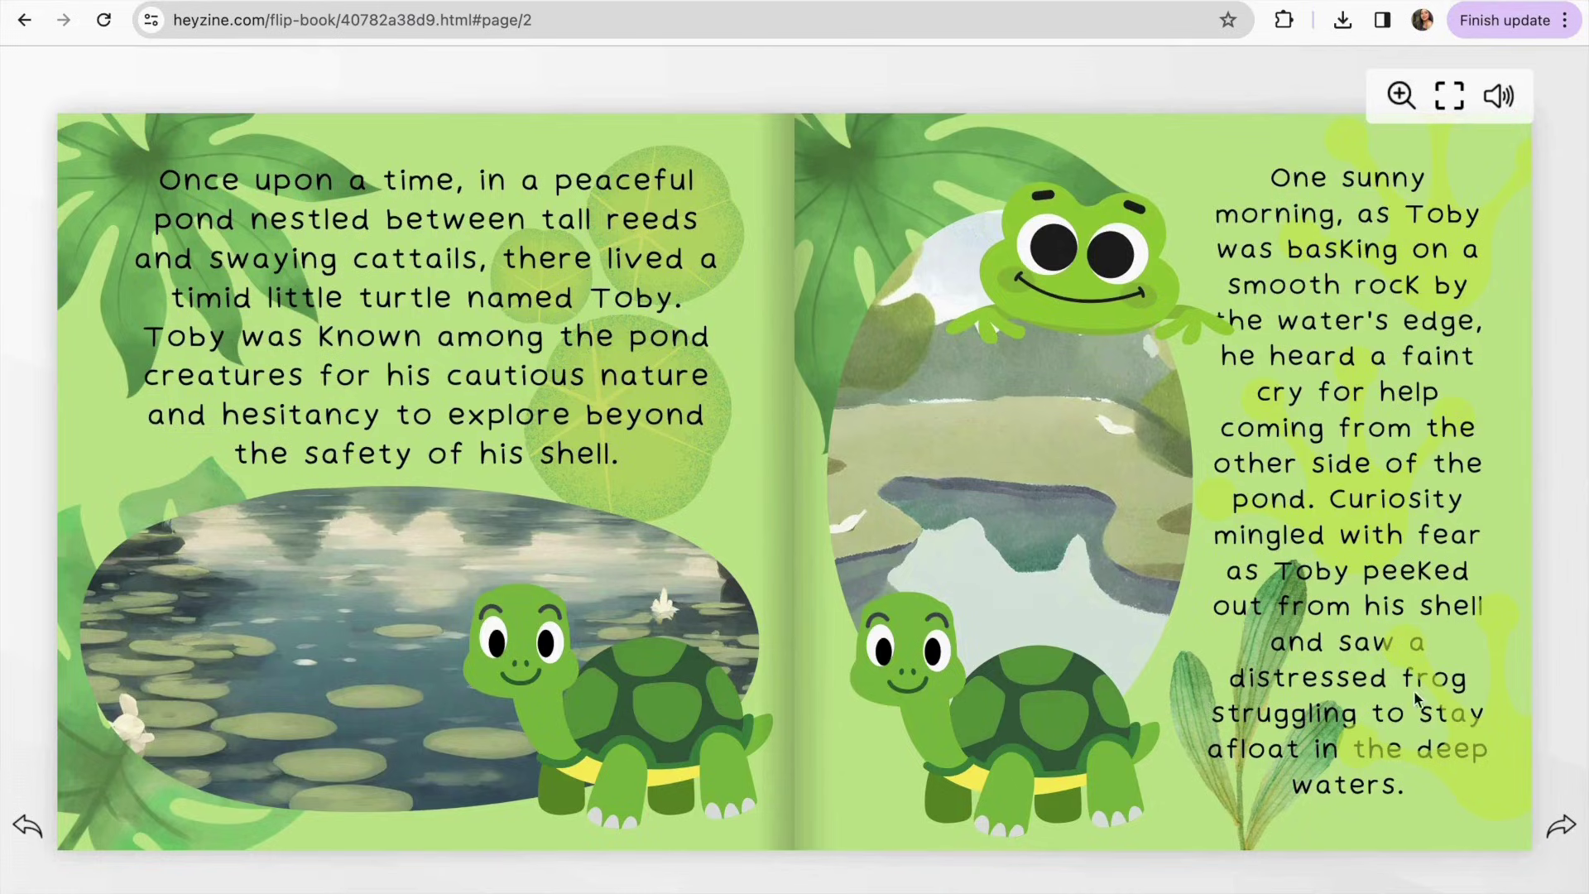
pyautogui.click(1516, 833)
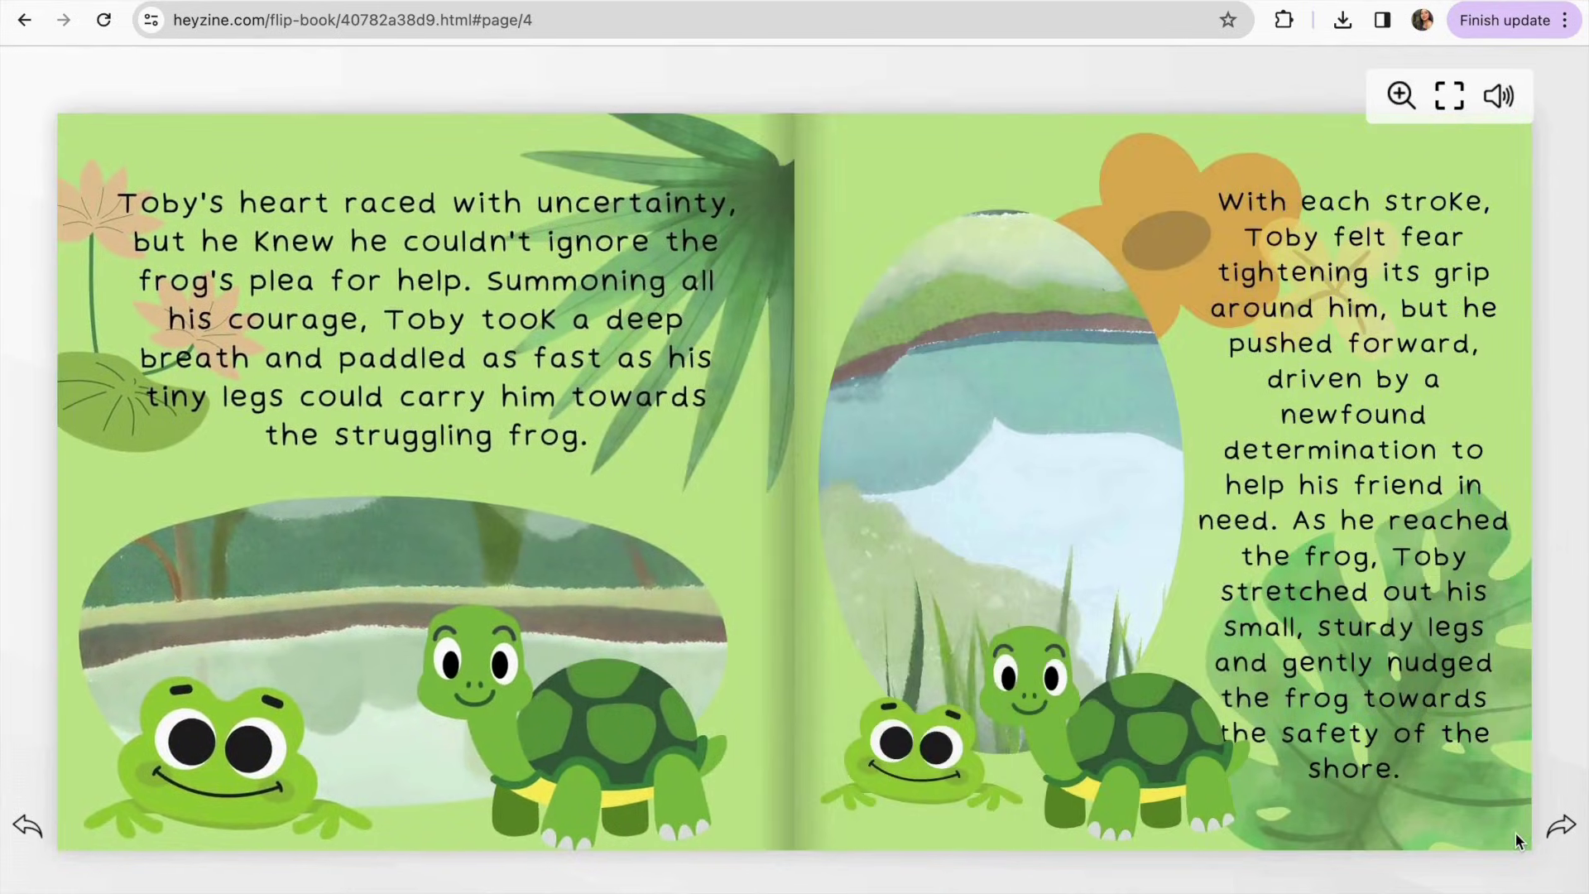
pyautogui.click(1517, 833)
pyautogui.click(72, 835)
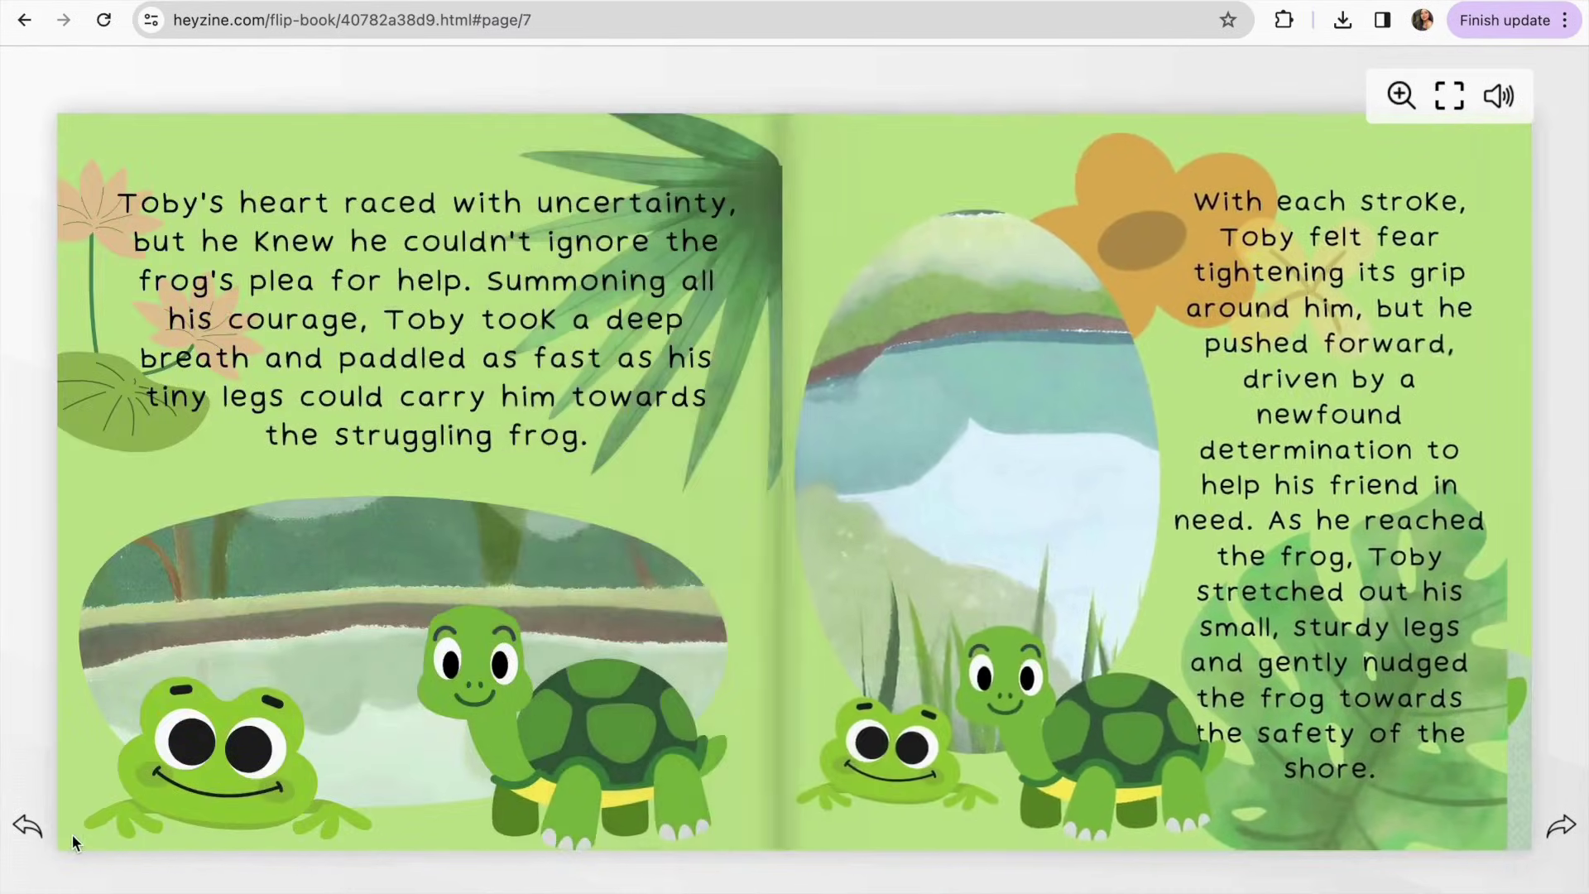
pyautogui.click(66, 833)
pyautogui.click(67, 834)
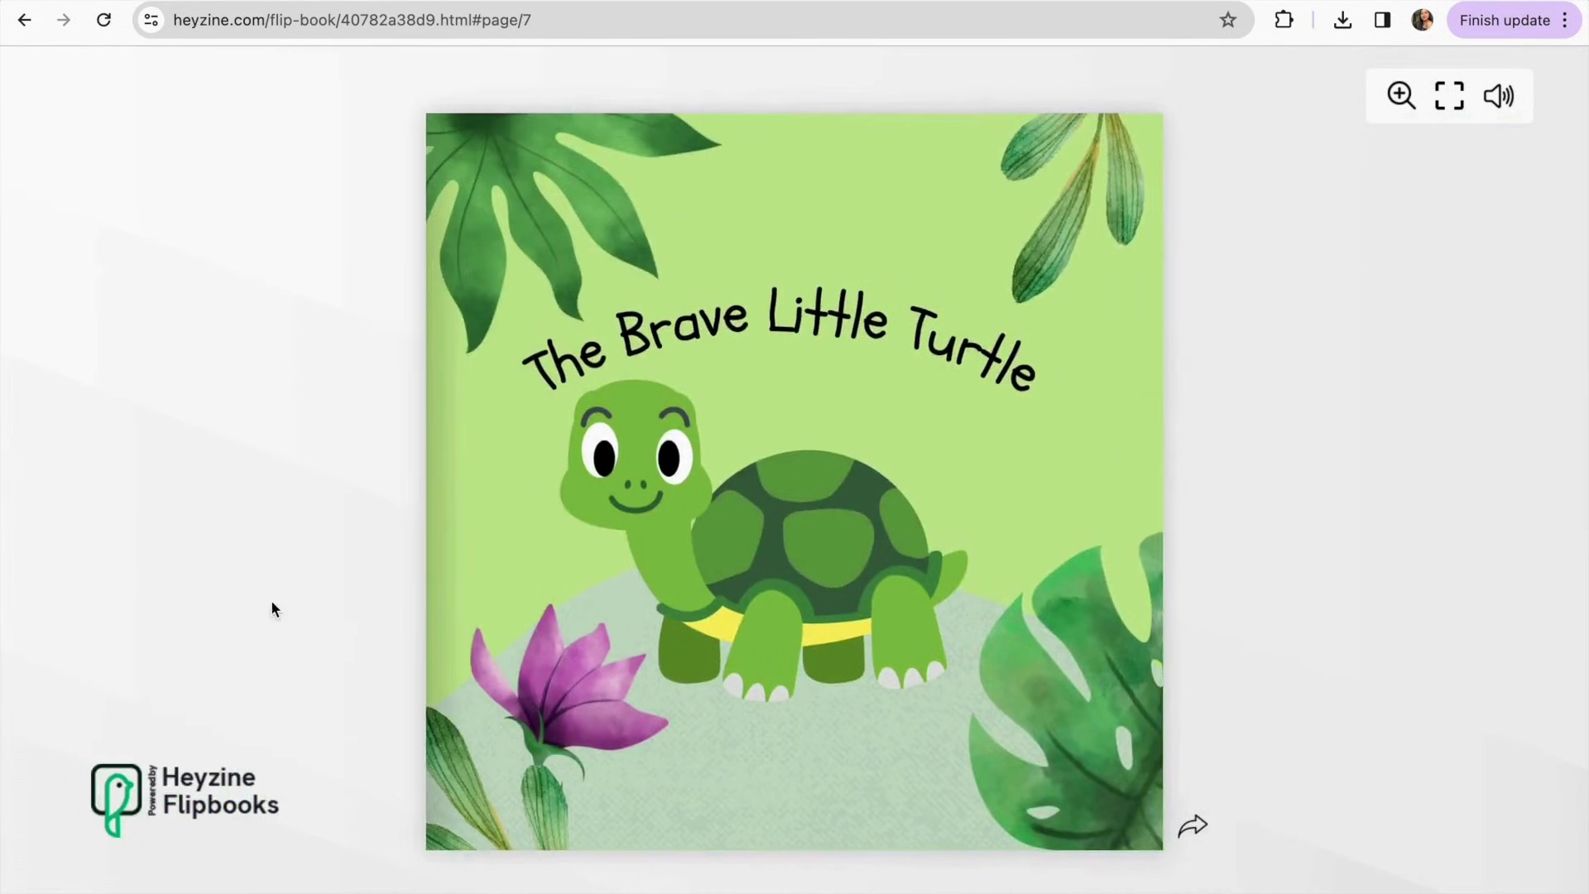
pyautogui.click(1192, 826)
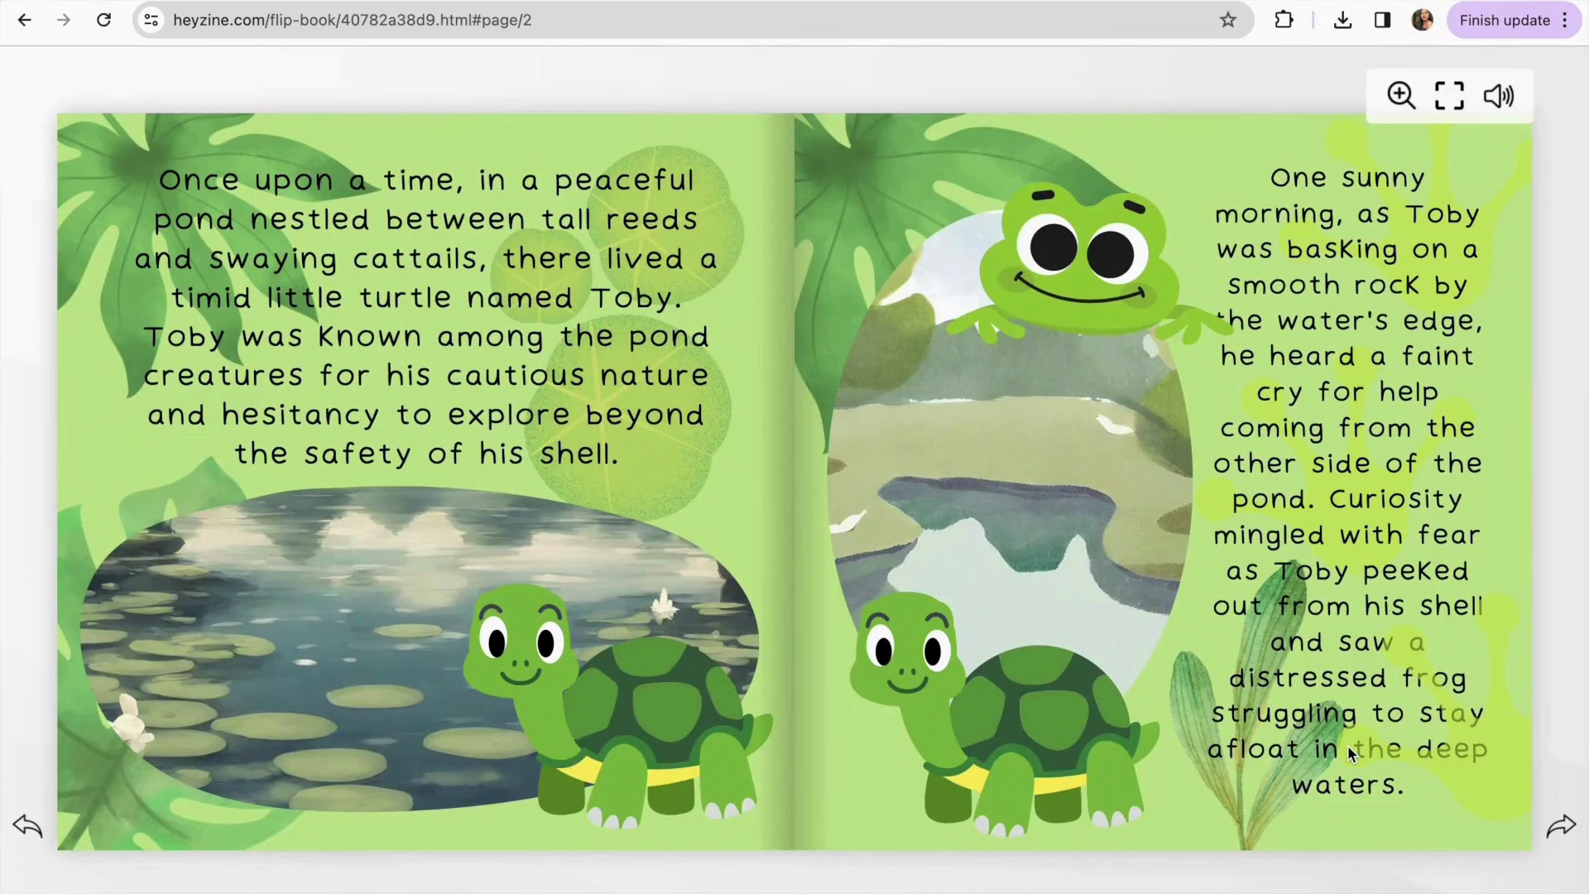